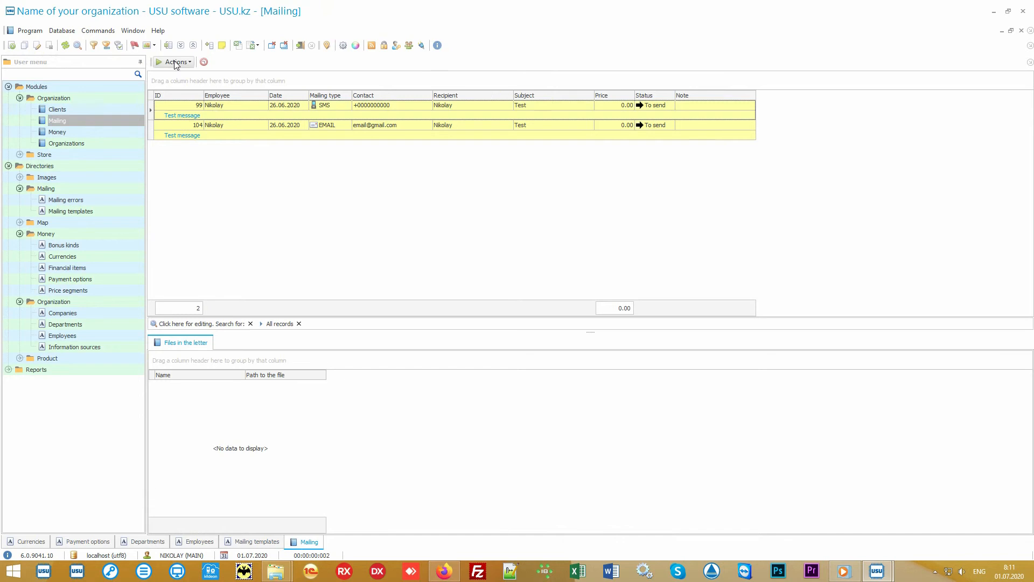
Open the Run mailing window from Actions and close it without sending.
left_click(175, 62)
left_click(197, 76)
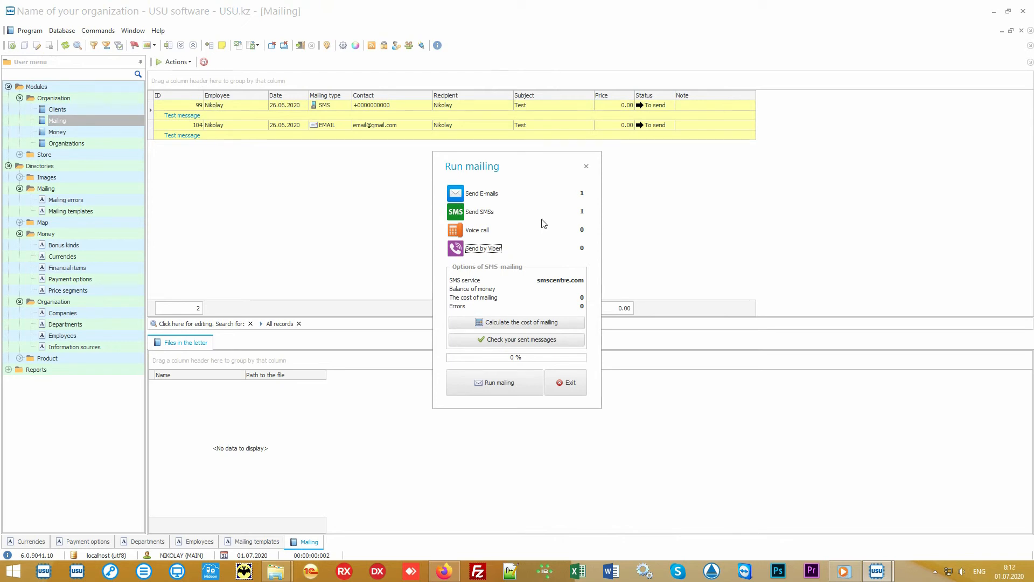
left_click(480, 232)
left_click(572, 382)
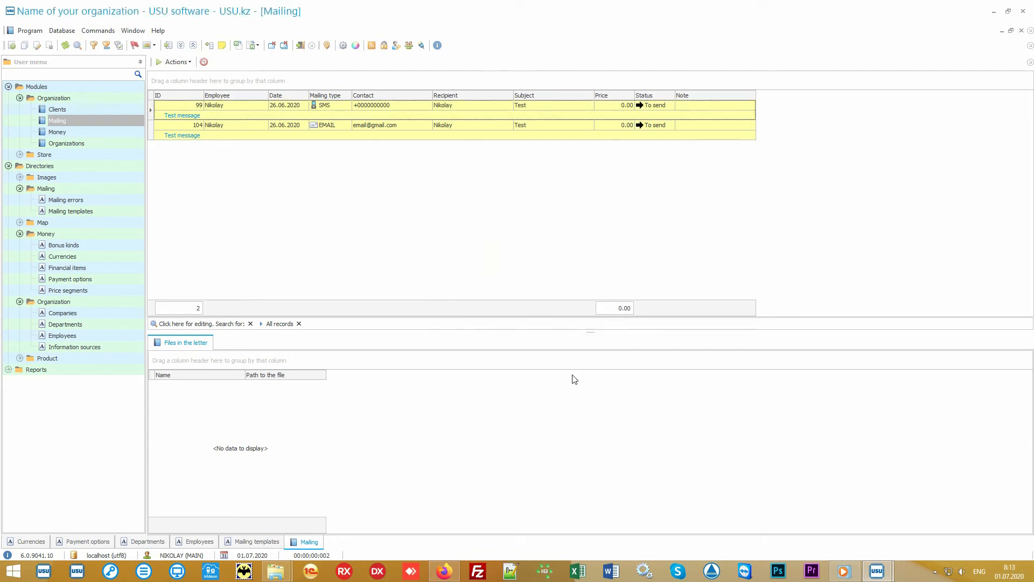
Inspect SMS mailing 99 and e-mail mailing 104, then open the Product names directory.
left_click(423, 104)
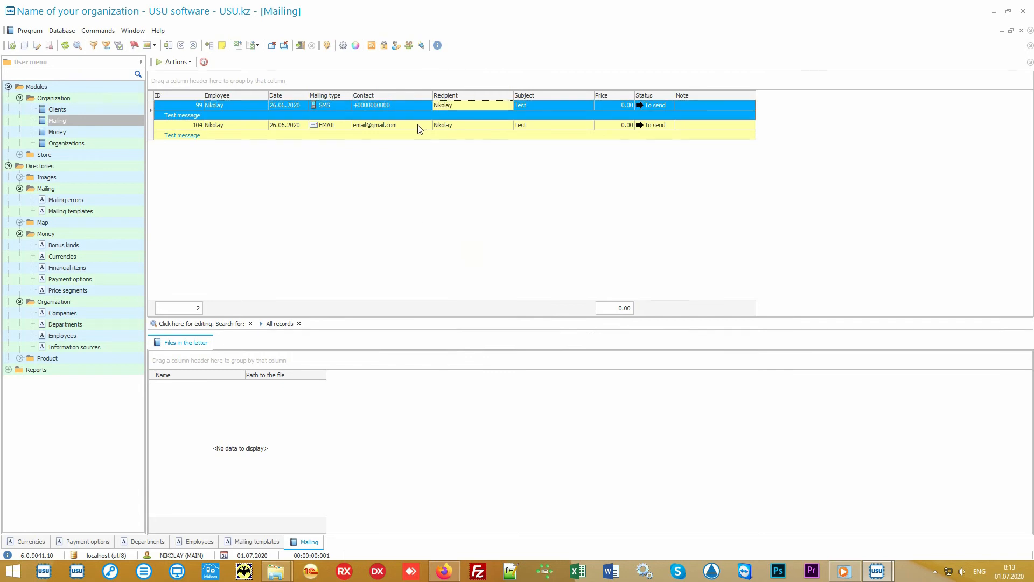
left_click(426, 127)
left_click(486, 125)
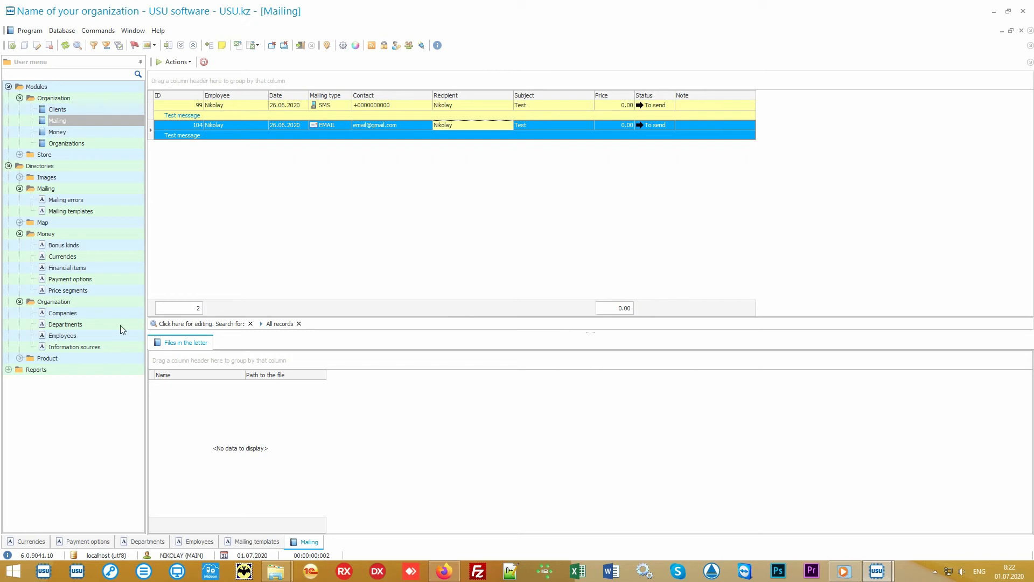
double_click(83, 356)
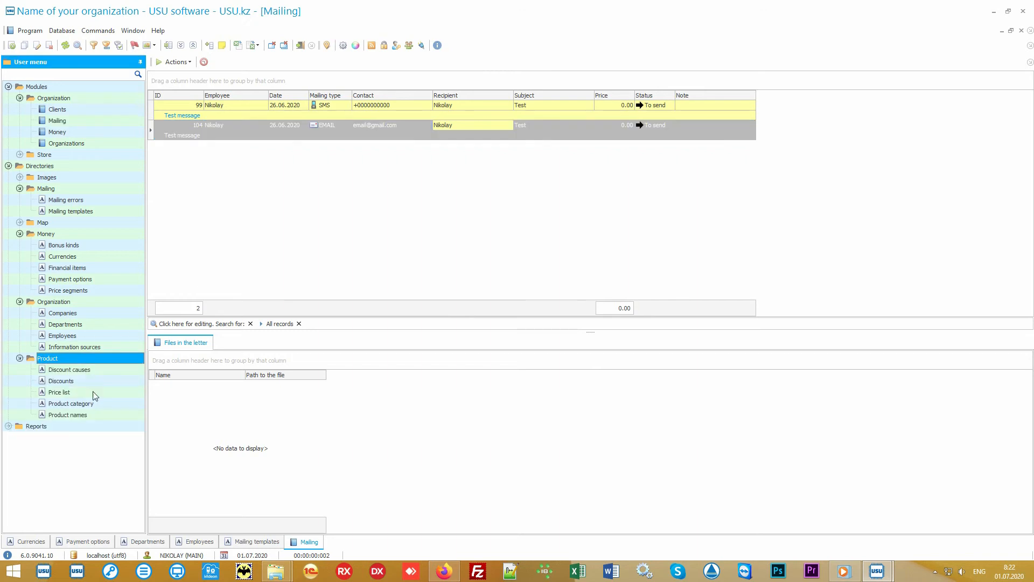
double_click(103, 415)
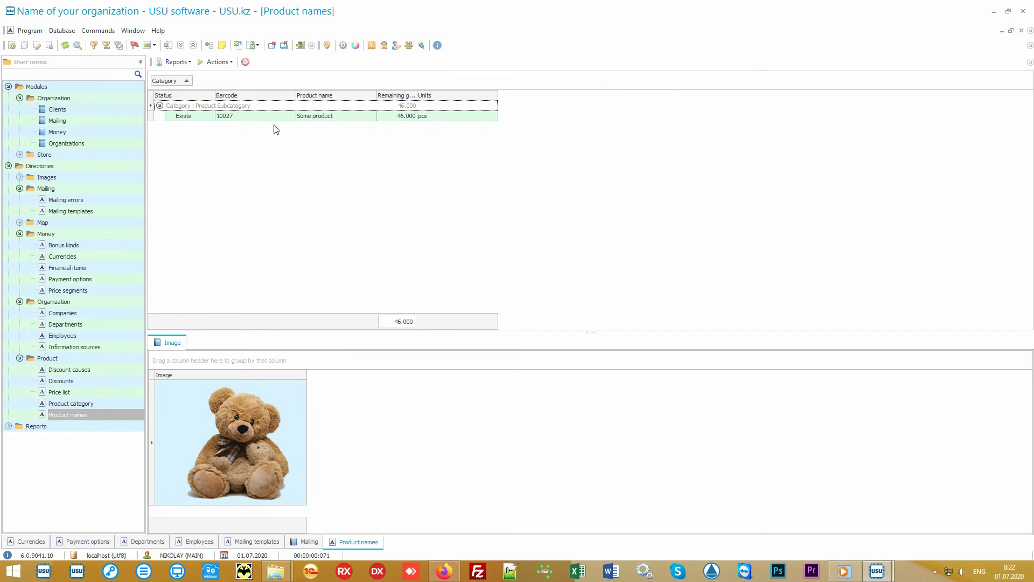
Open and cancel the Import wizard for Product names, then open Product names.xlsx from the desktop.
left_click(325, 116)
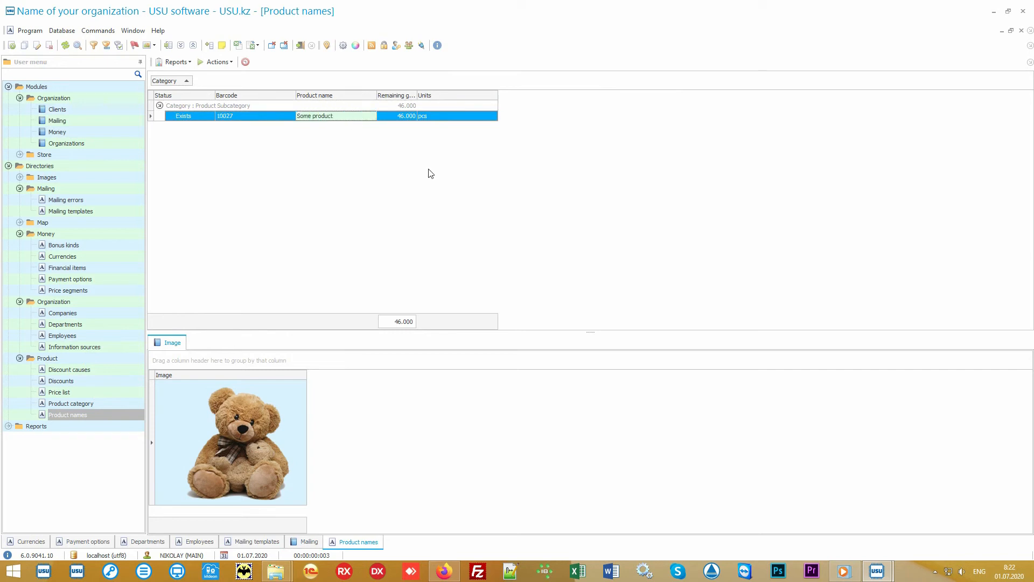
right_click(402, 153)
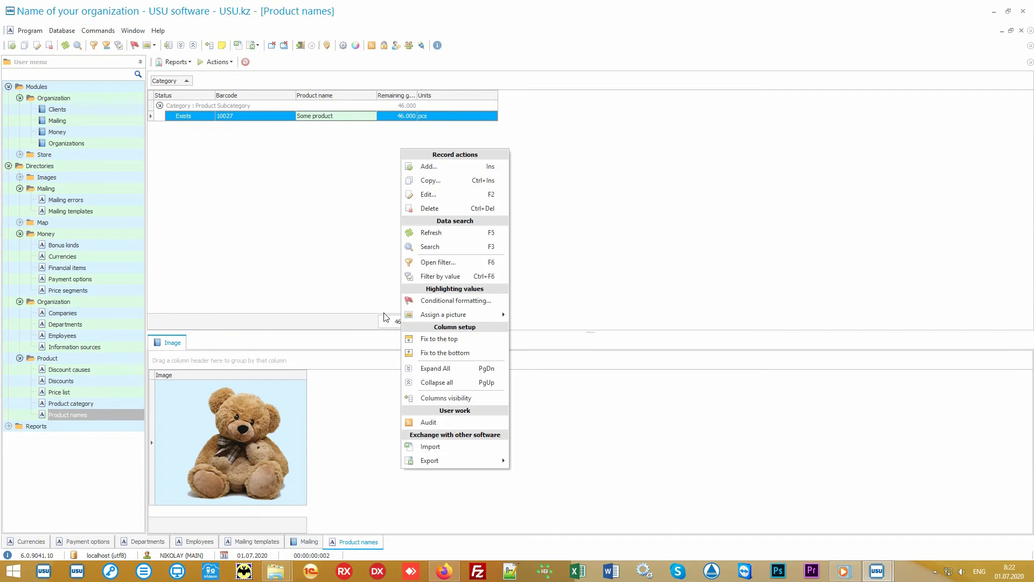
left_click(464, 448)
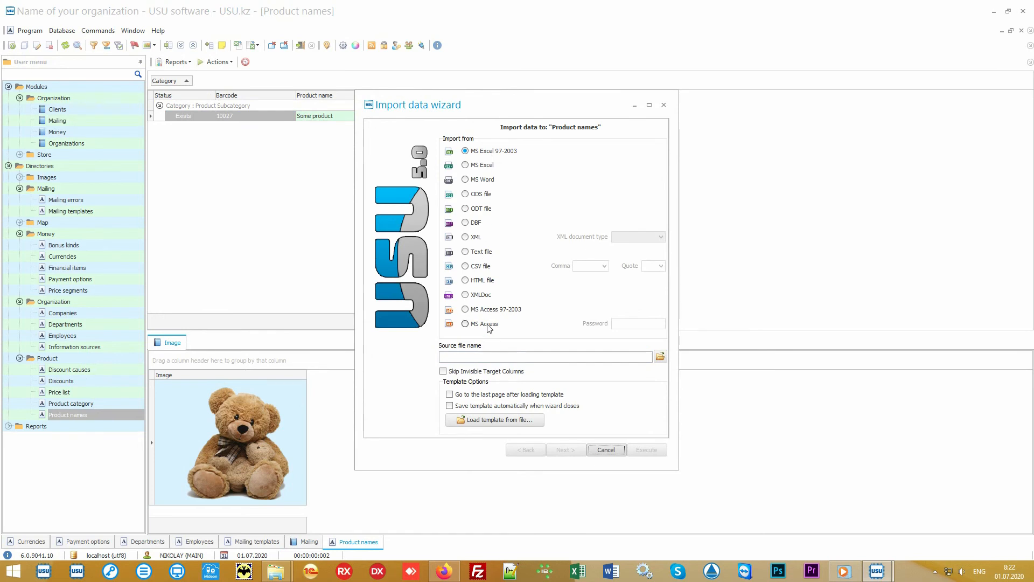
left_click(608, 452)
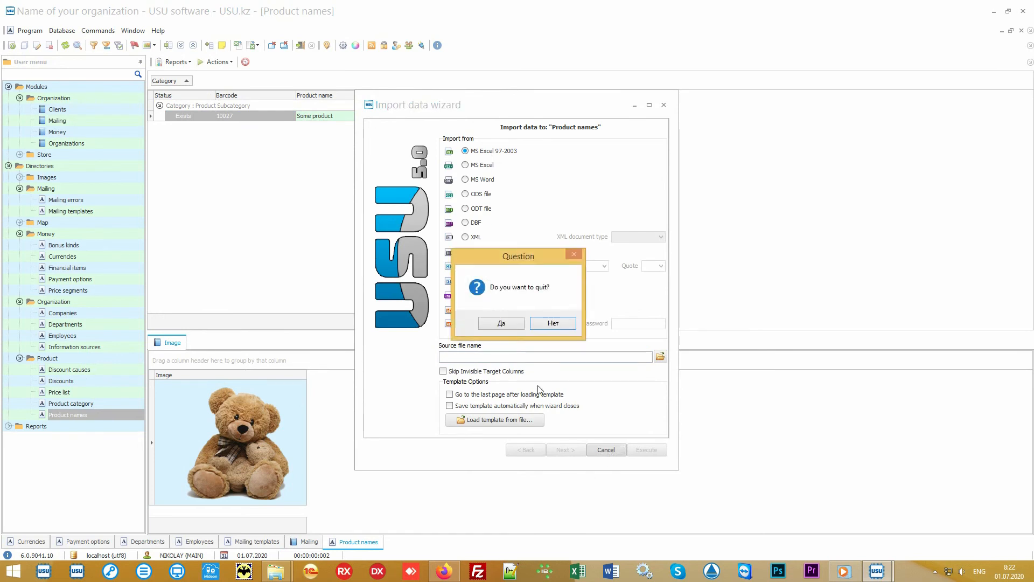
left_click(511, 326)
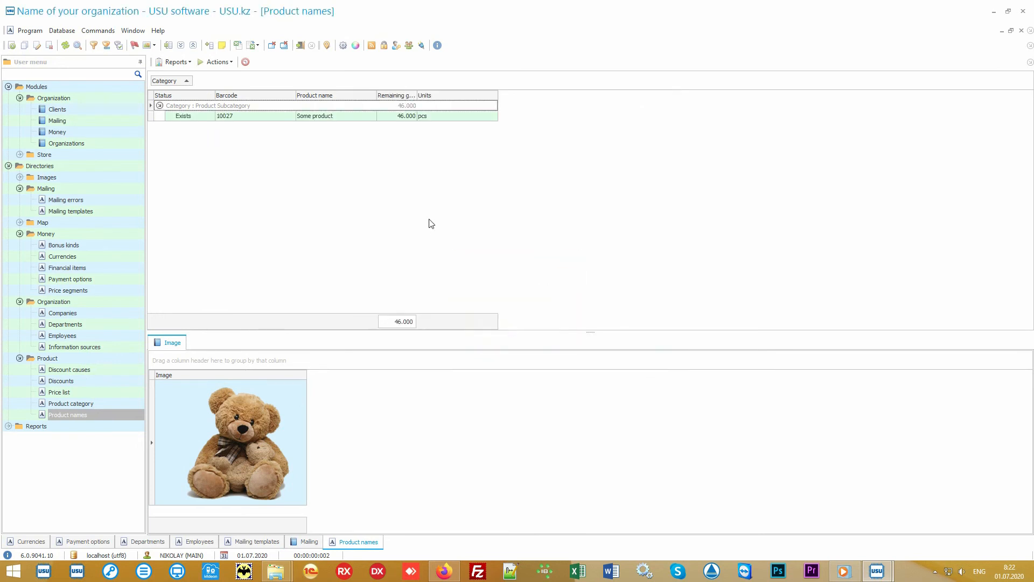
left_click(994, 12)
double_click(515, 301)
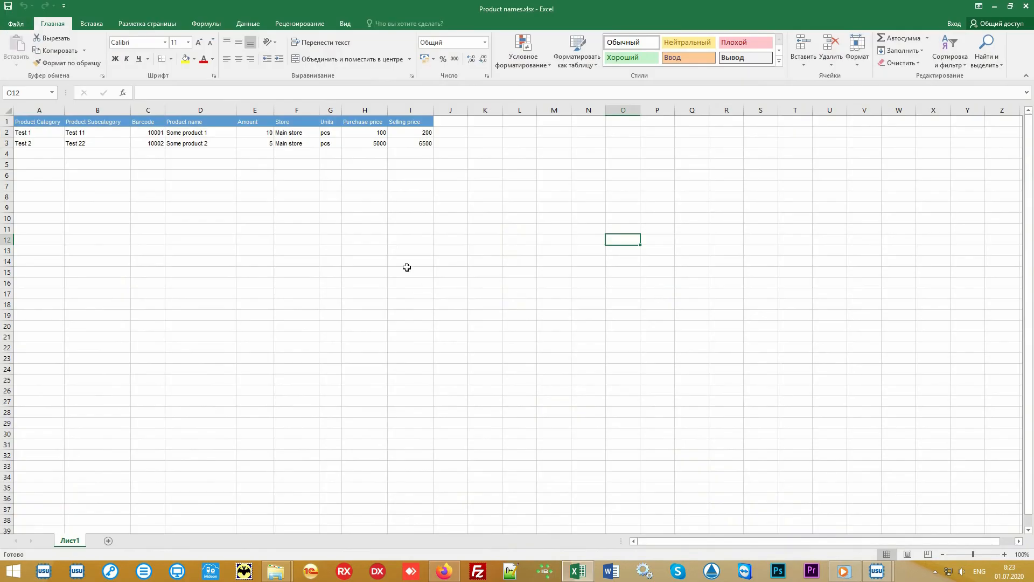
Select the table A1:I3, then columns A, B, C and D–I in turn, then deselect.
left_click_drag(411, 143, 36, 123)
left_click(38, 110)
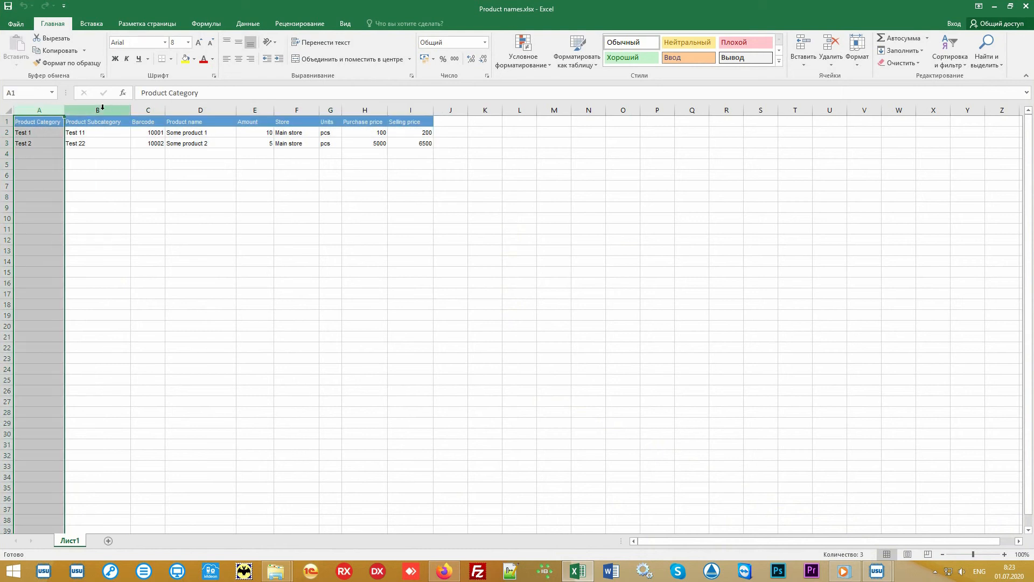
left_click(103, 110)
left_click(147, 110)
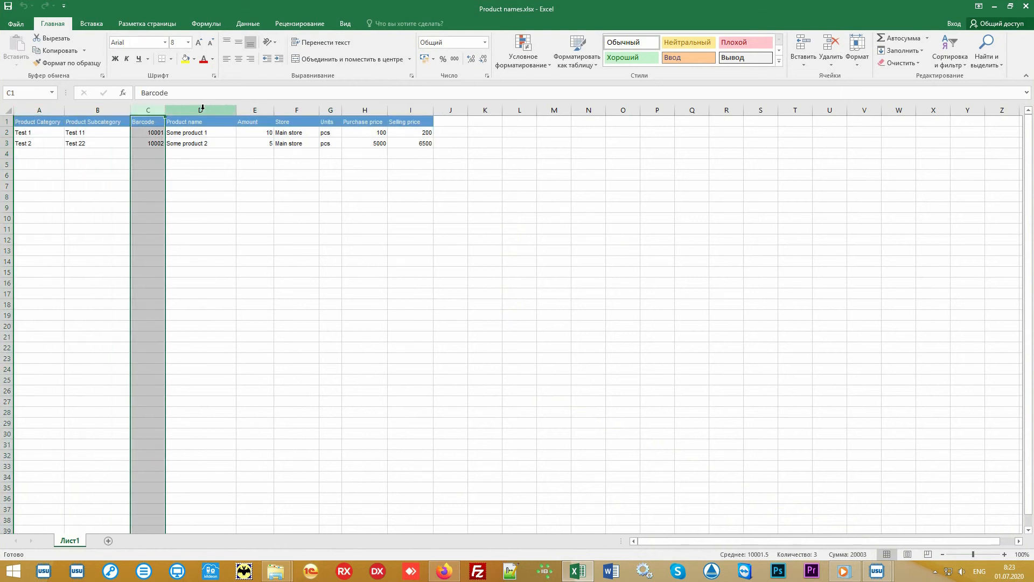
left_click_drag(202, 108, 431, 108)
left_click(504, 222)
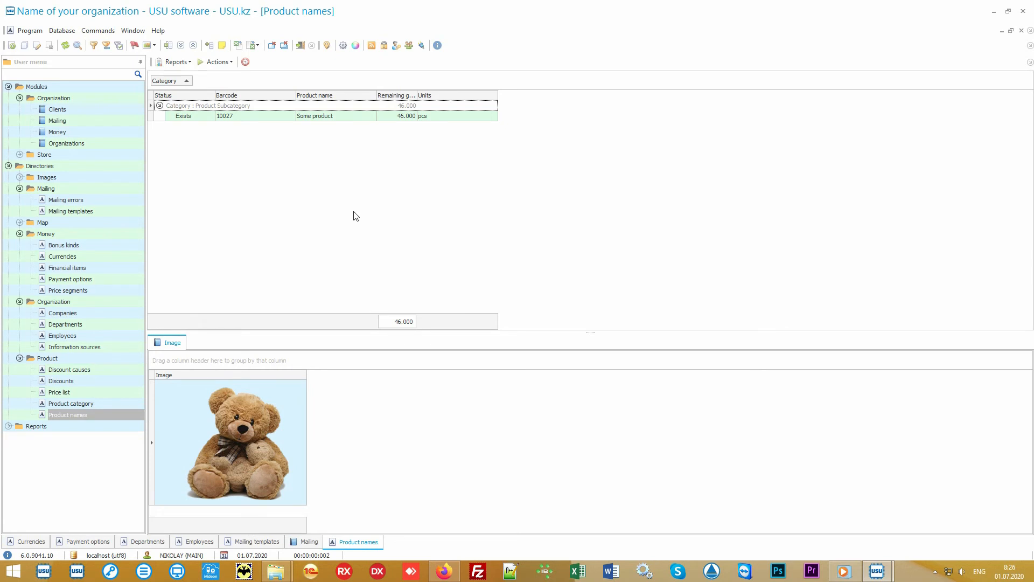
Open the Store's Product receipts and select the Main store receipt and its product line.
left_click(91, 156)
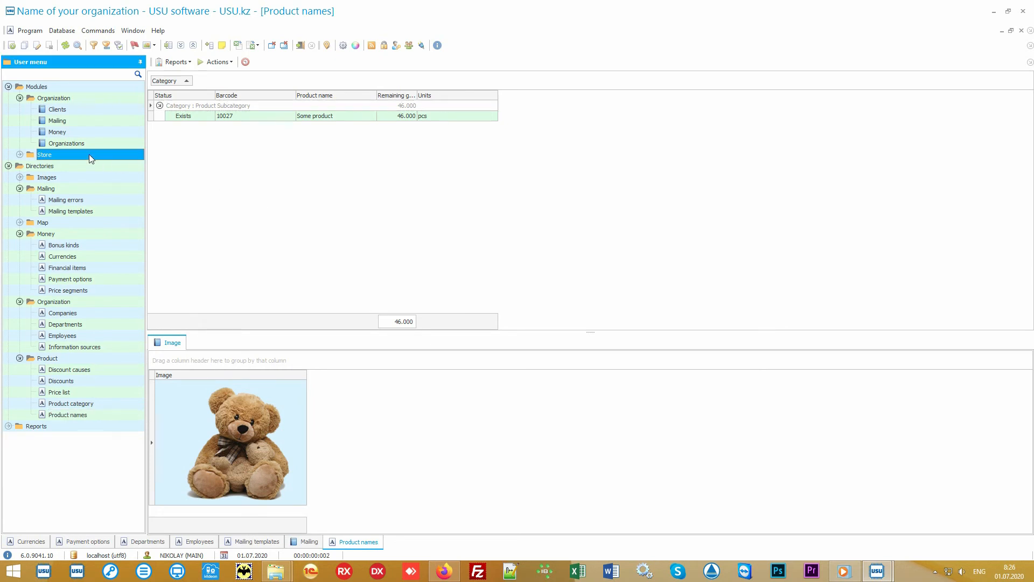
double_click(89, 154)
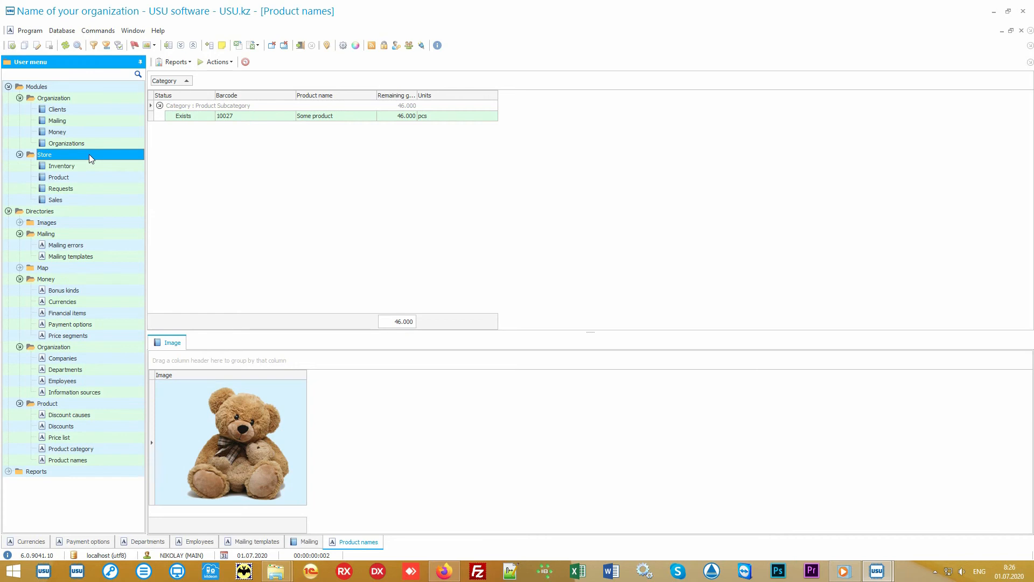
double_click(98, 176)
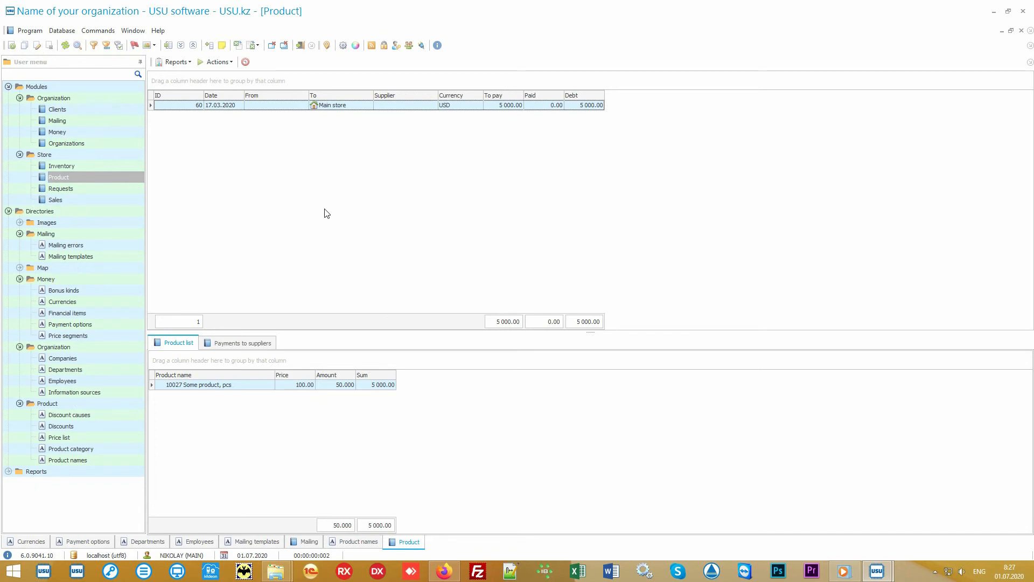
left_click(358, 108)
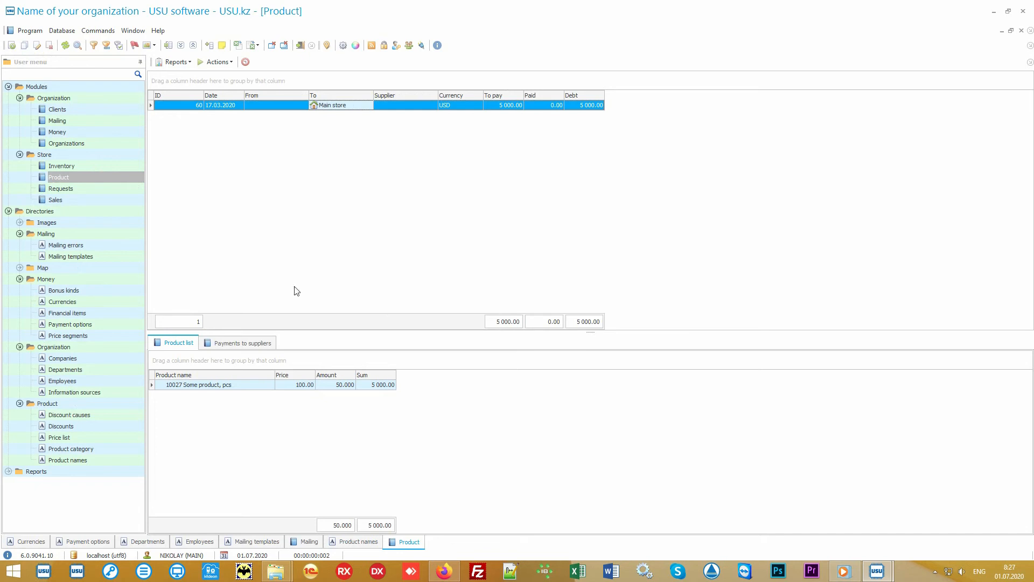
left_click(243, 386)
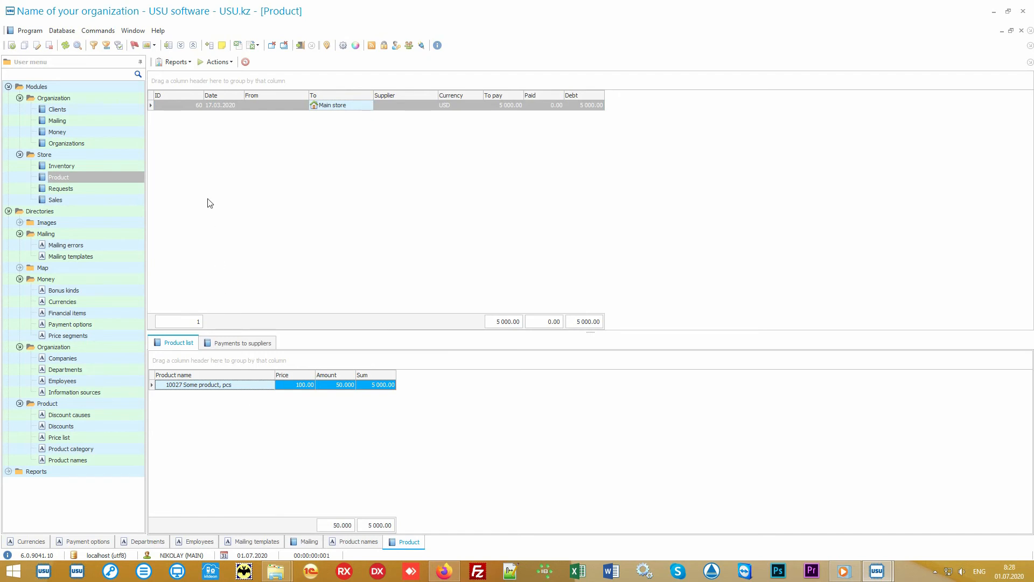
Preview the Label set report for the received product 10027, then close it.
left_click(186, 63)
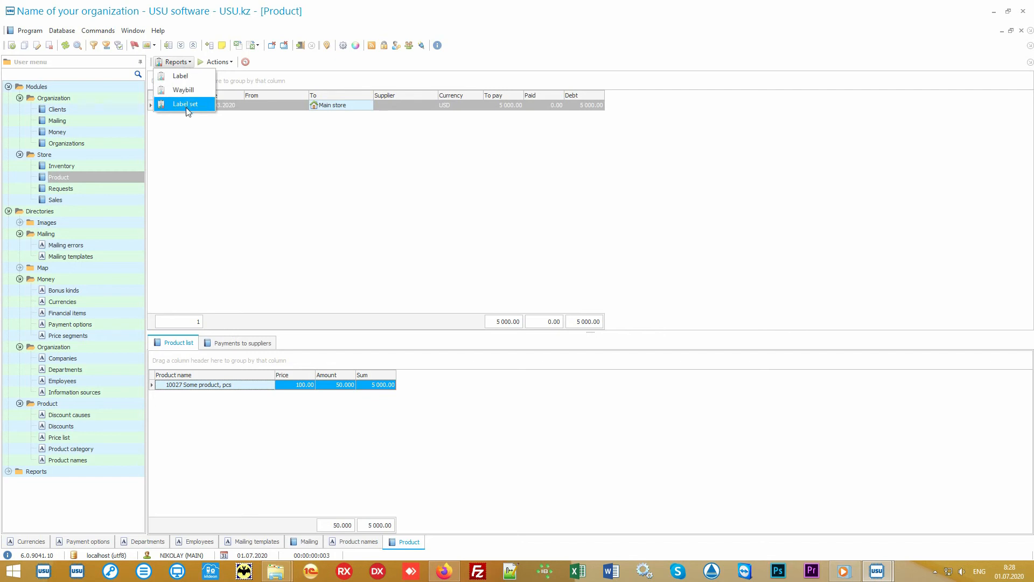
left_click(203, 106)
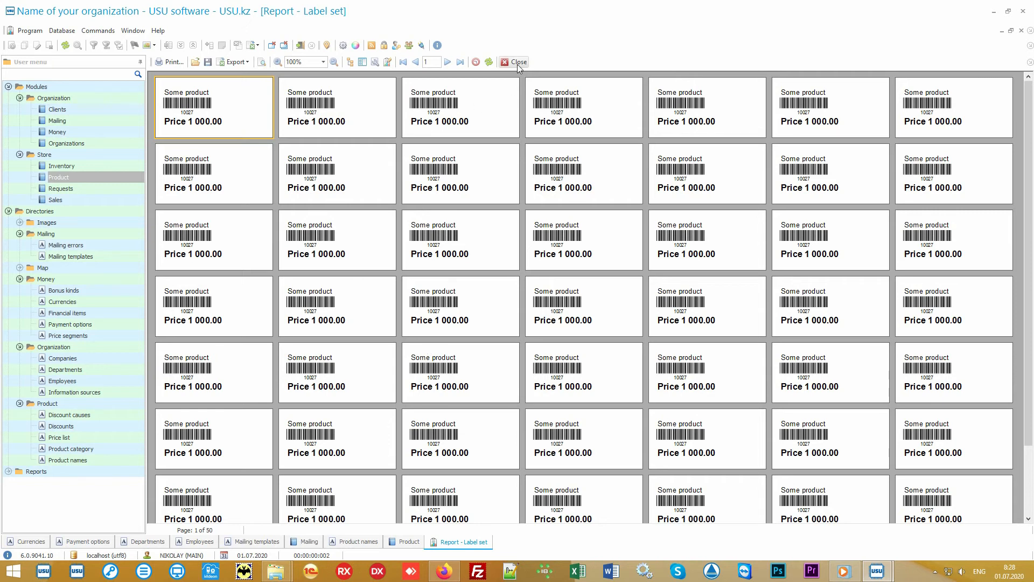
left_click(519, 62)
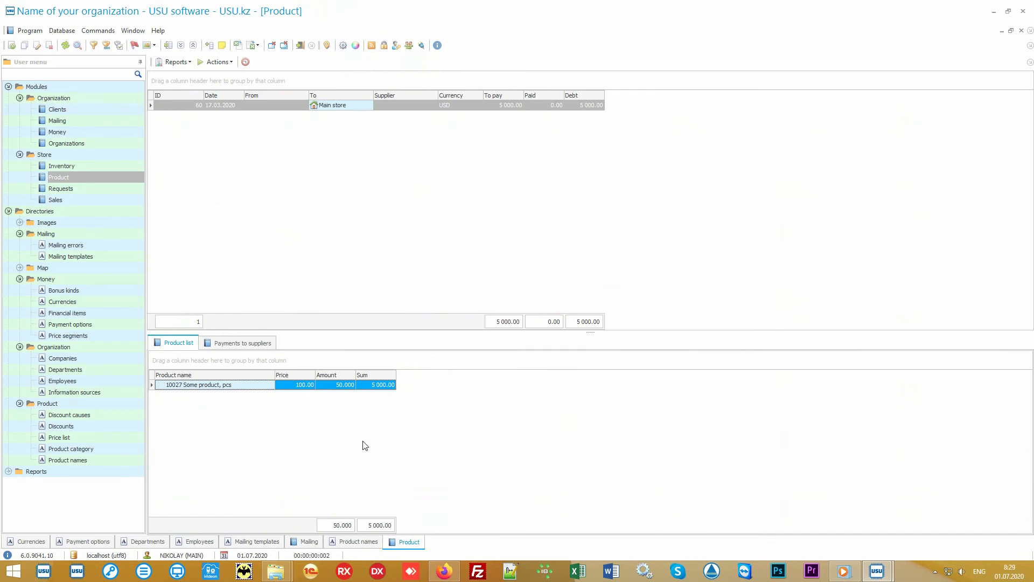
Preview the Records report for Some product (price 1000, barcode 10027), then close it.
left_click(106, 463)
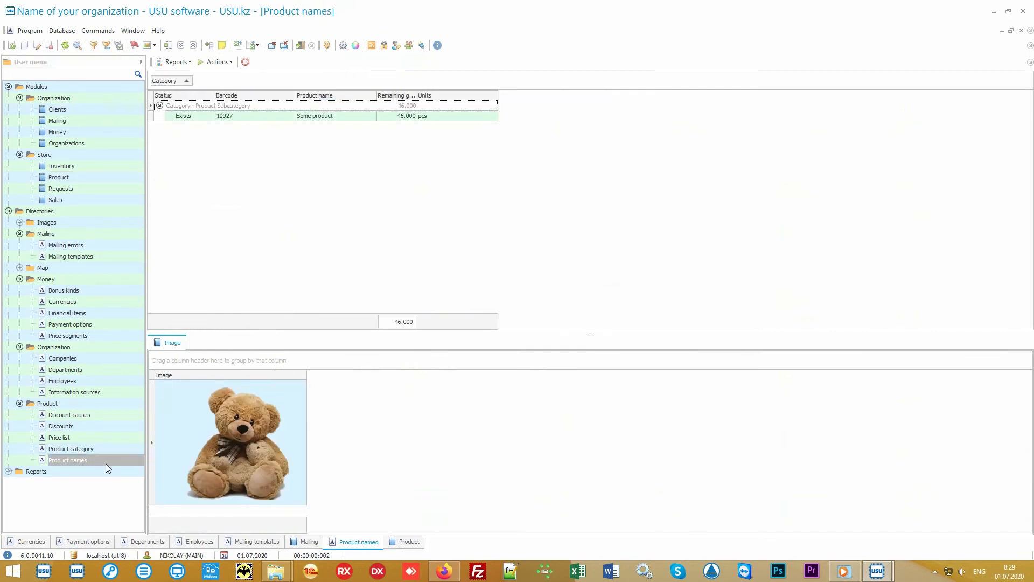
left_click(334, 117)
left_click(177, 62)
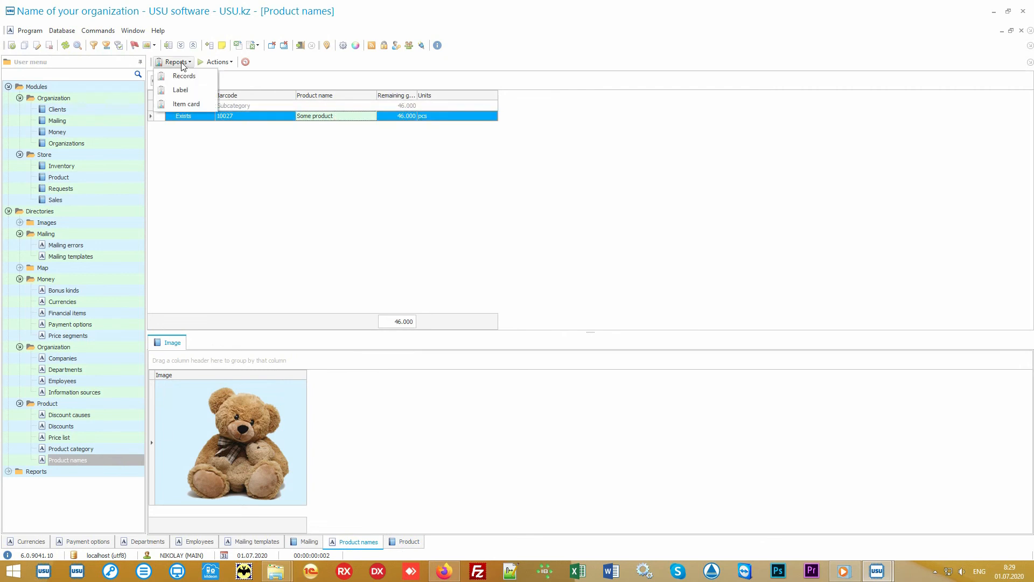
left_click(204, 77)
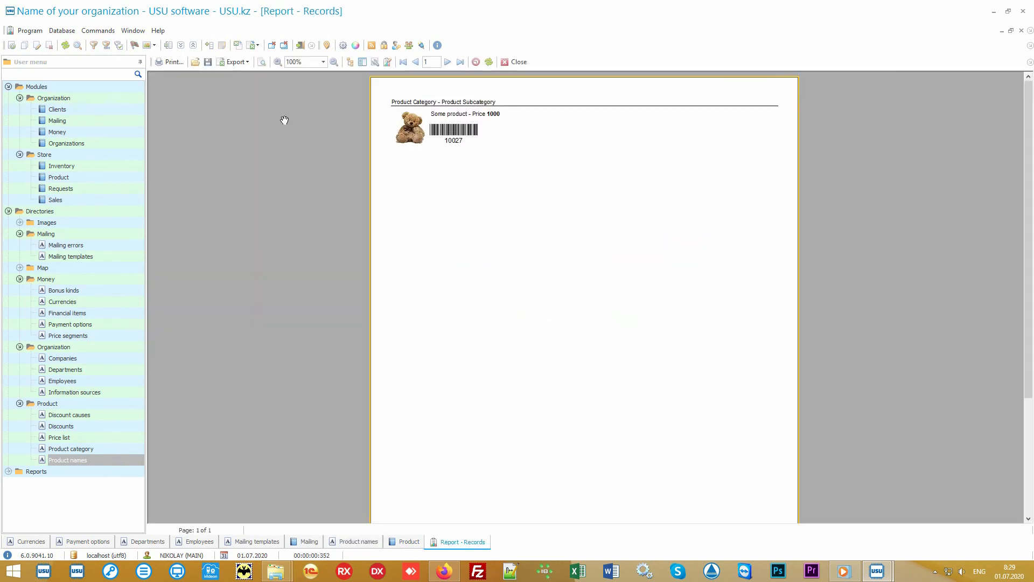
scroll(499, 211, "up", 3)
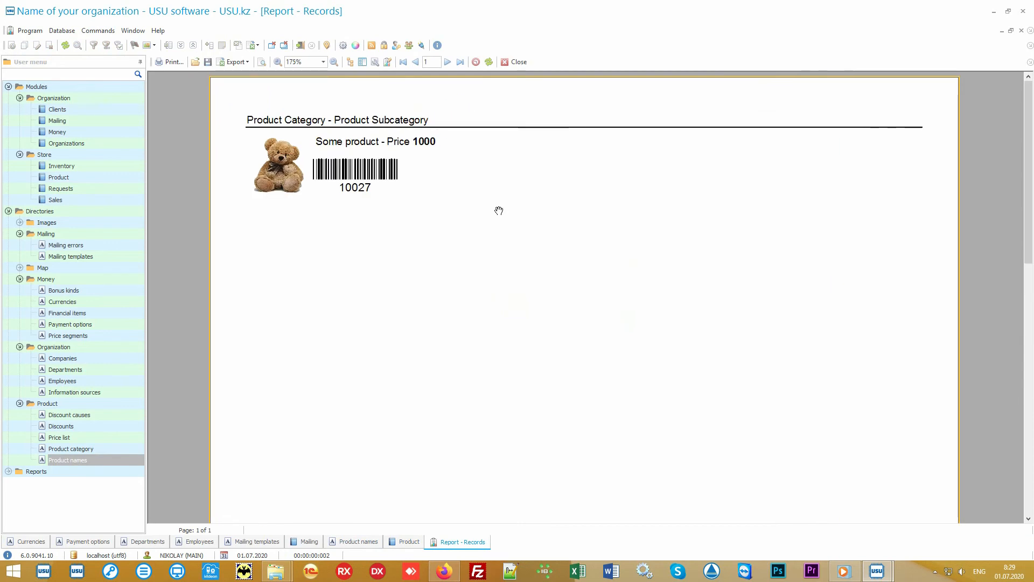
left_click(518, 62)
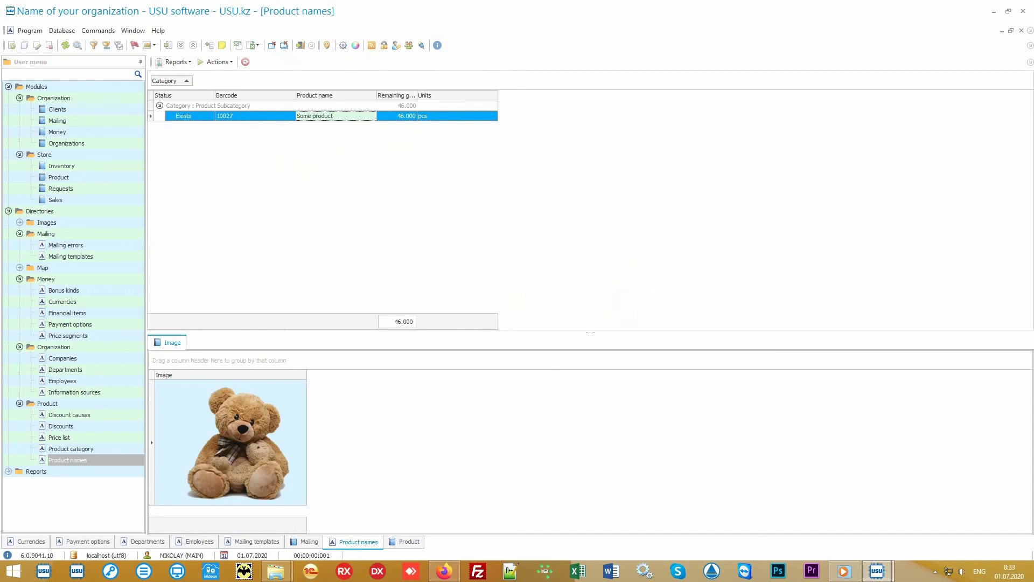
Review the 17.03.2020 Main store and 01.07.2020 Branch 1 transfers, then open Sales.
left_click(121, 179)
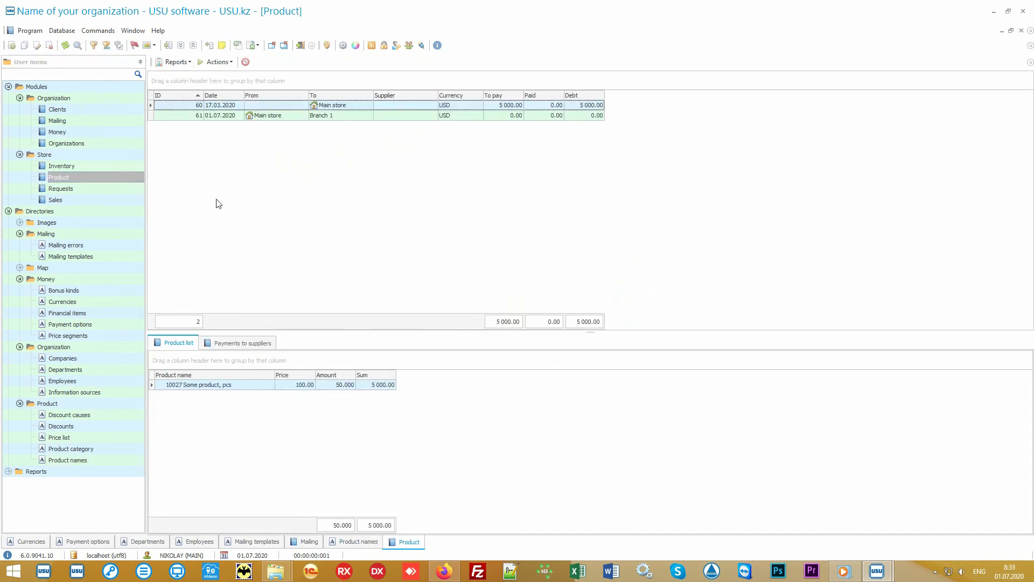
left_click(356, 107)
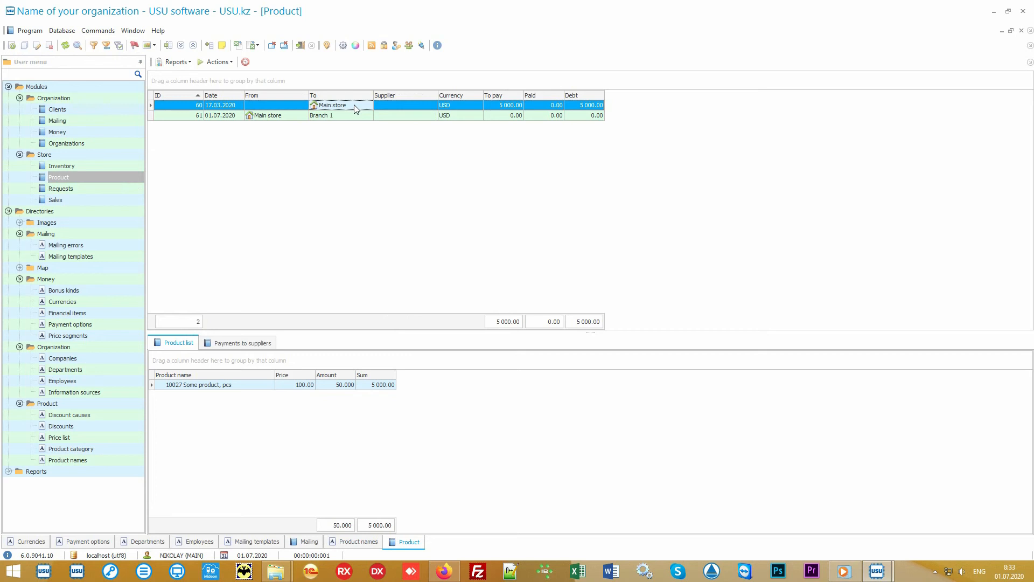
left_click(288, 120)
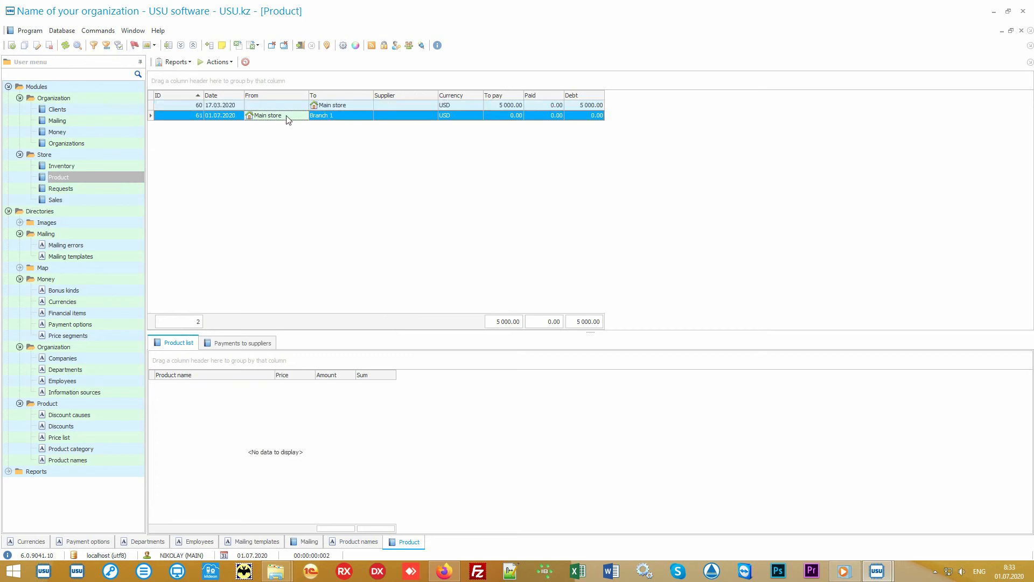
left_click(339, 118)
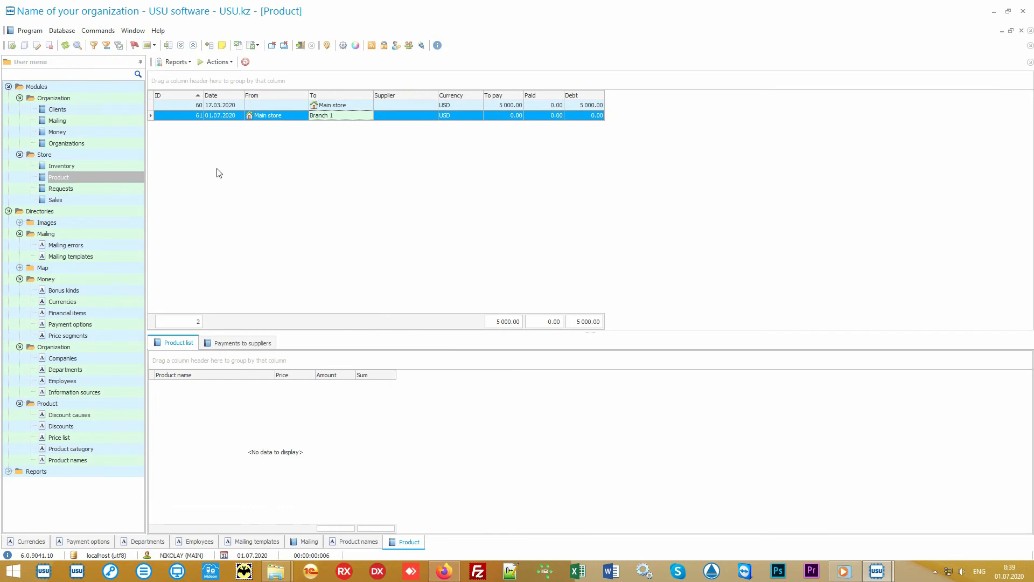
left_click(102, 199)
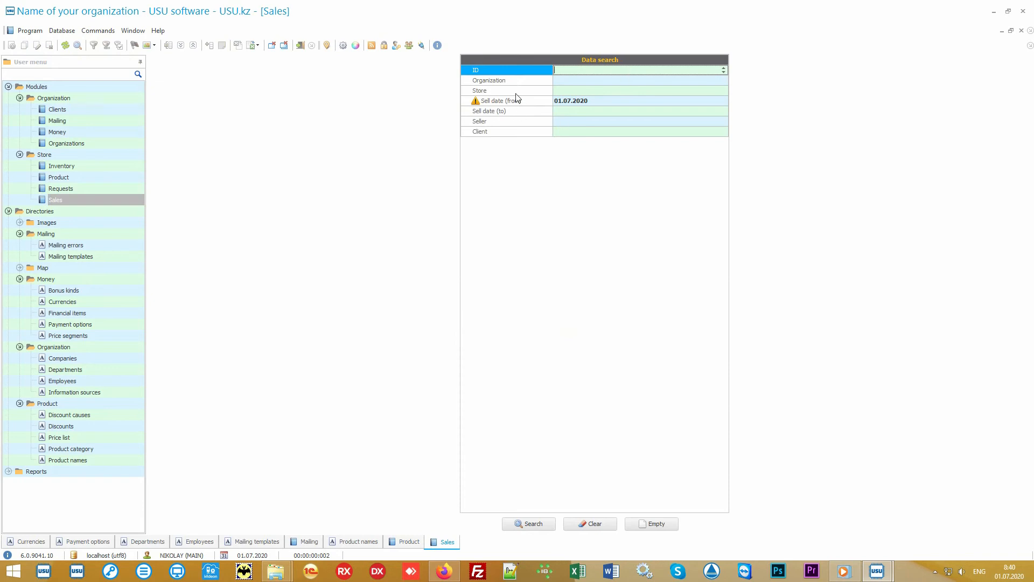
Search sales from sell date 01.07.2020, which returns an empty Sales list.
mouse_move(522, 75)
left_mouse_down()
mouse_move(519, 134)
mouse_move(517, 69)
left_mouse_up()
left_click(538, 529)
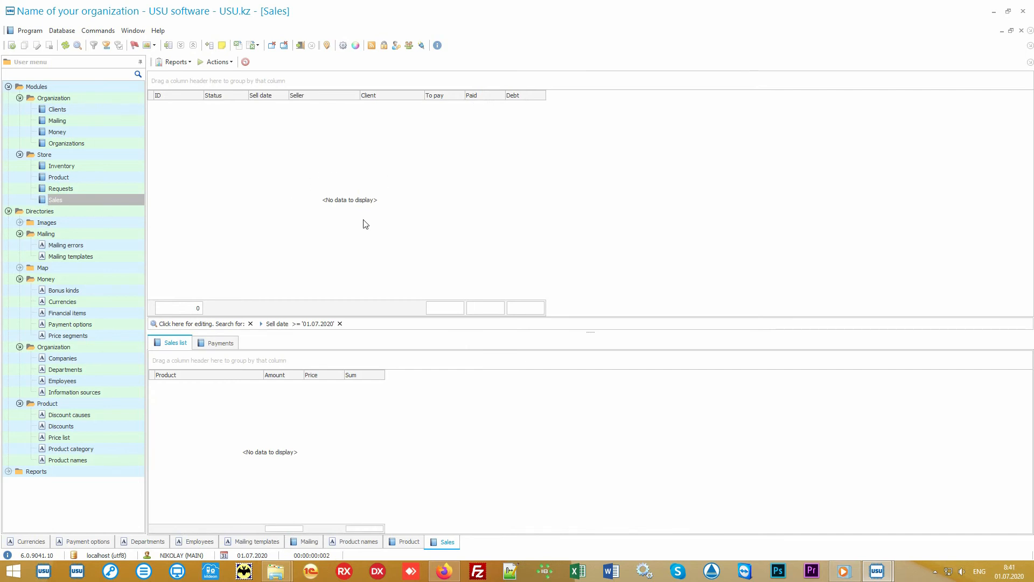
Start a new sale and find the client by their card number, giving 10% off.
left_click(219, 63)
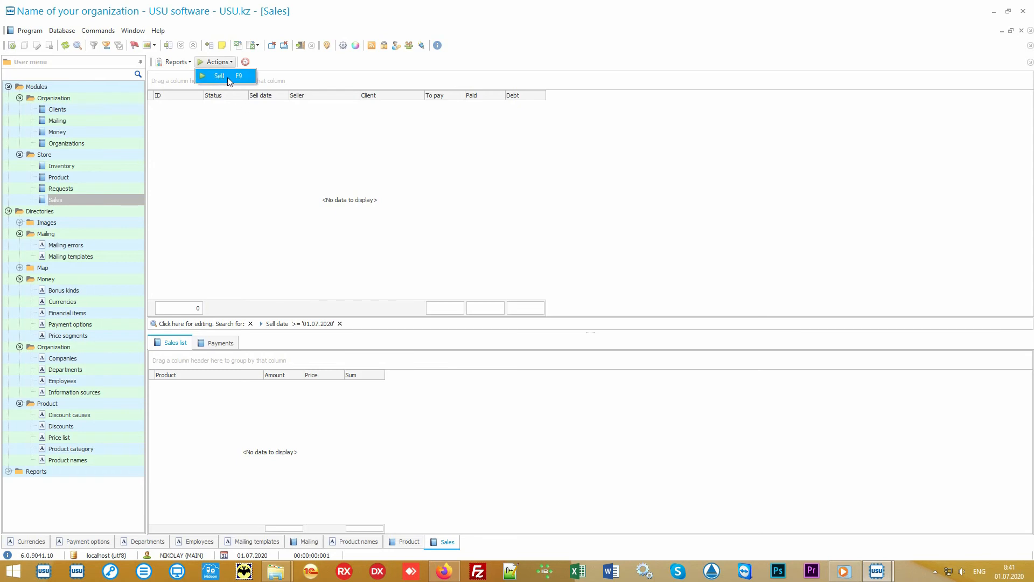
left_click(226, 76)
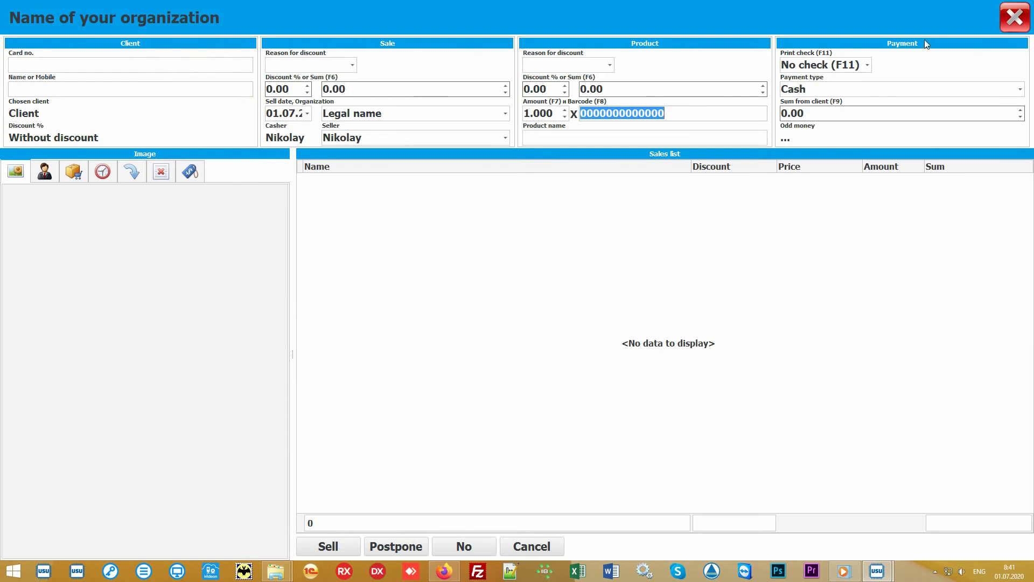
left_click(472, 271)
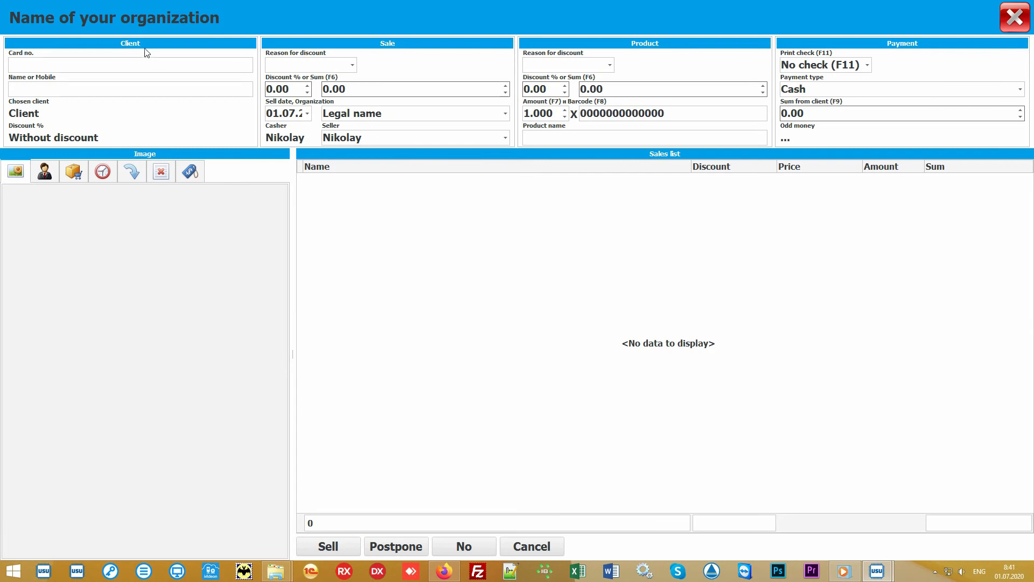
left_click(82, 63)
type("111")
key("Return")
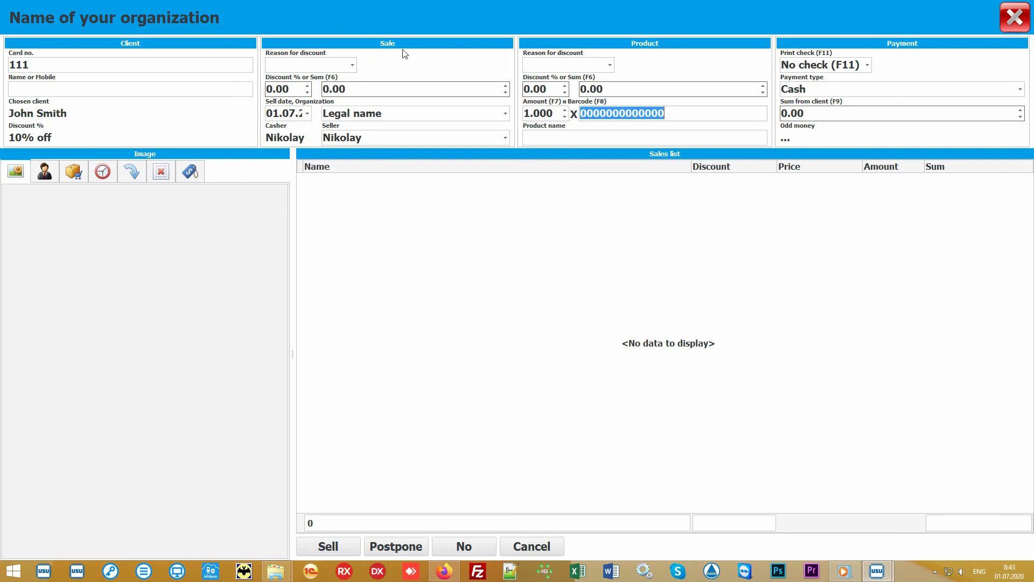
Keep Legal name as the organization and the current seller for the sale.
left_click(505, 114)
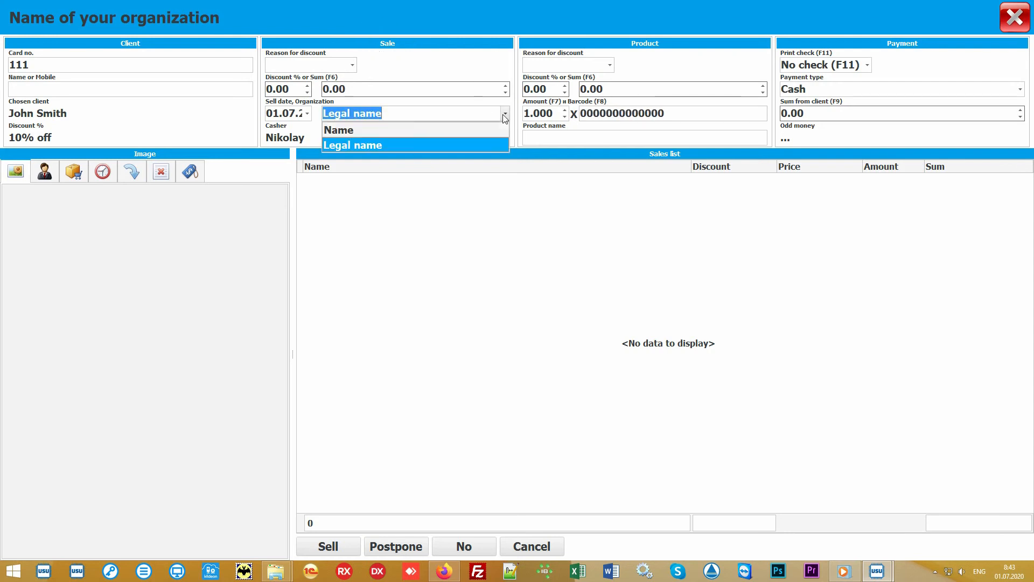
left_click(505, 115)
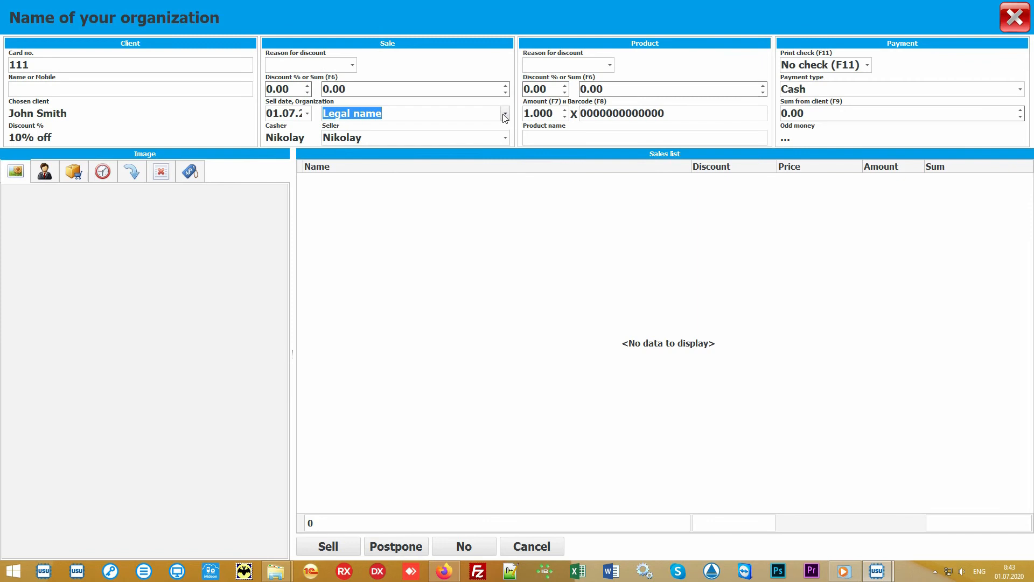
left_click(506, 138)
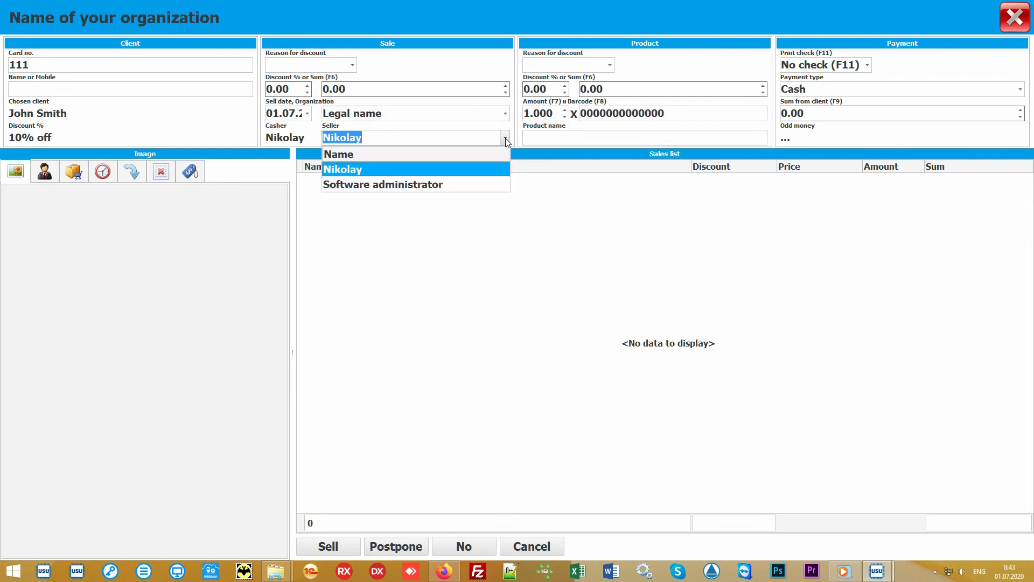
left_click(478, 170)
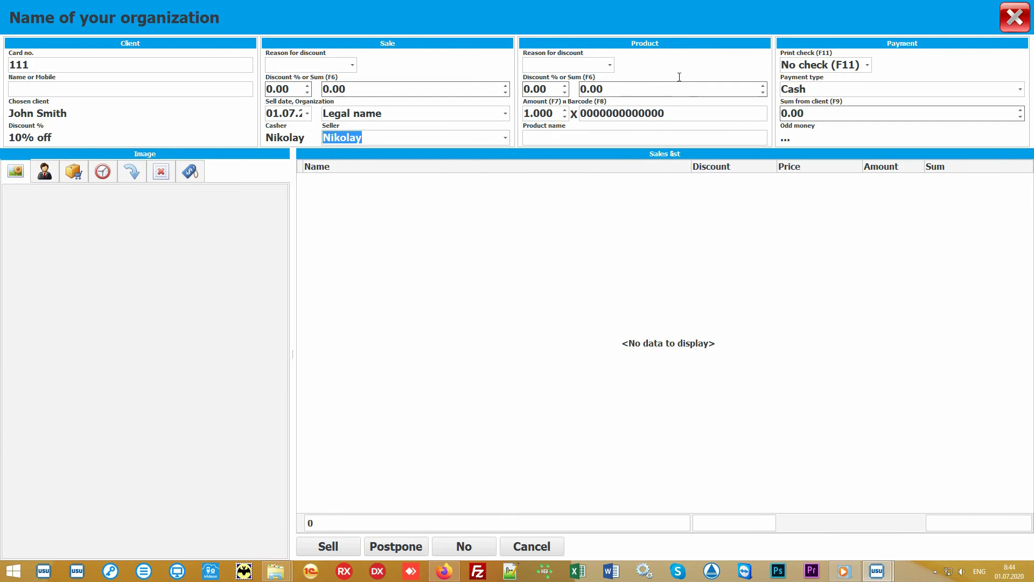
Enter barcode 10027 to add Some product at 900.00, then show the Choose product catalogue.
left_click(694, 112)
type("100")
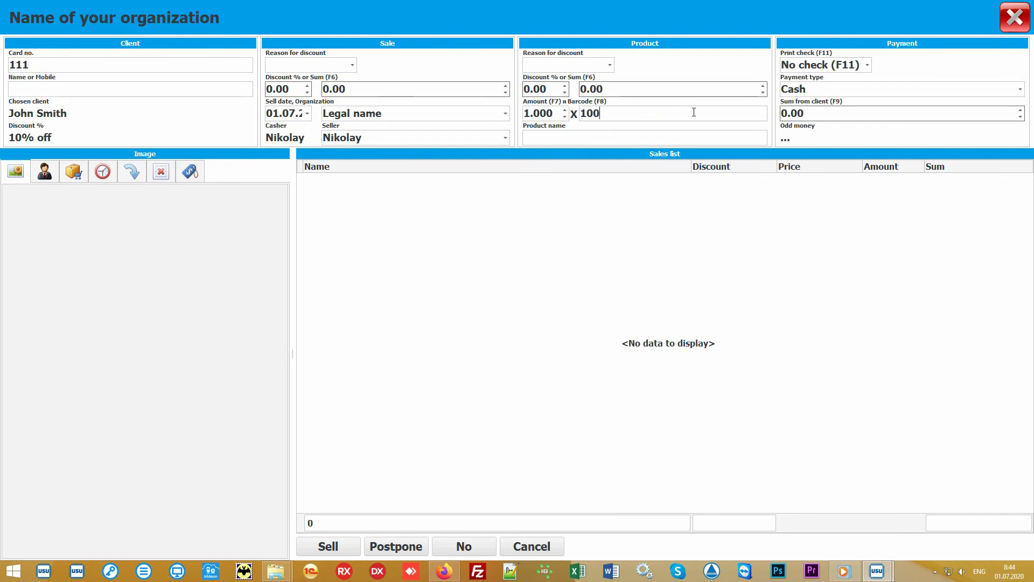
type("27")
key("Return")
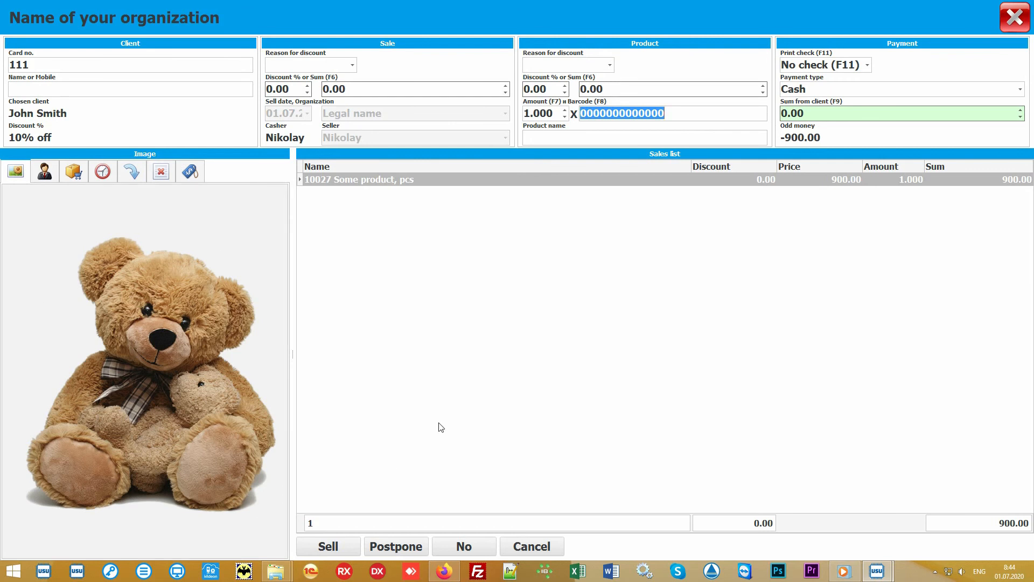
left_click(504, 349)
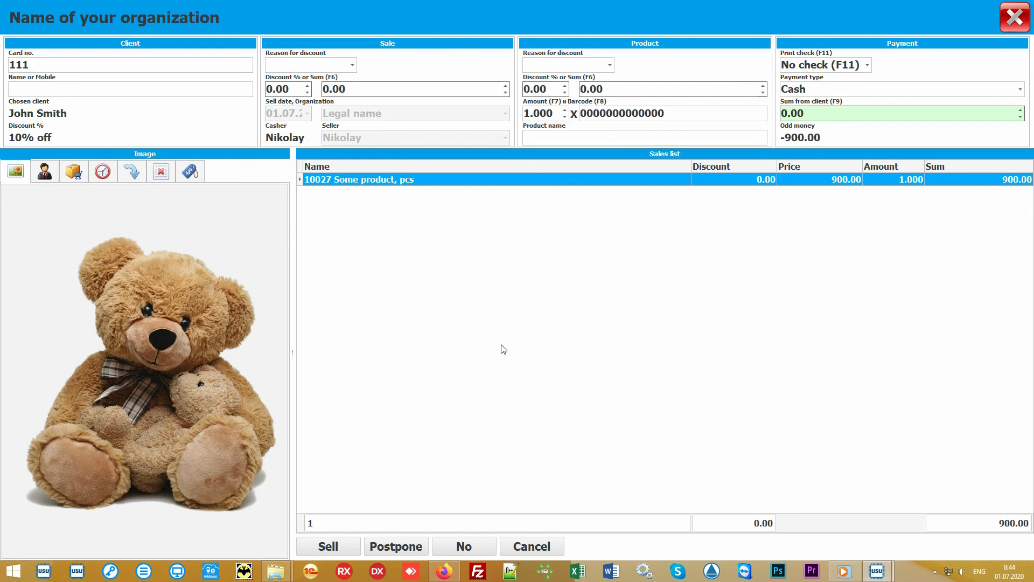
left_click(575, 136)
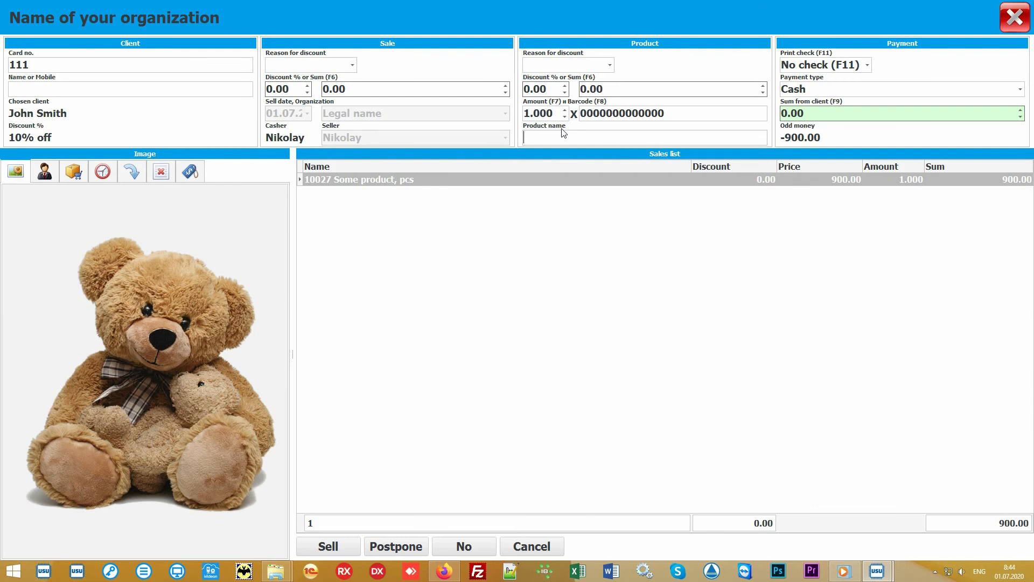
left_click(74, 173)
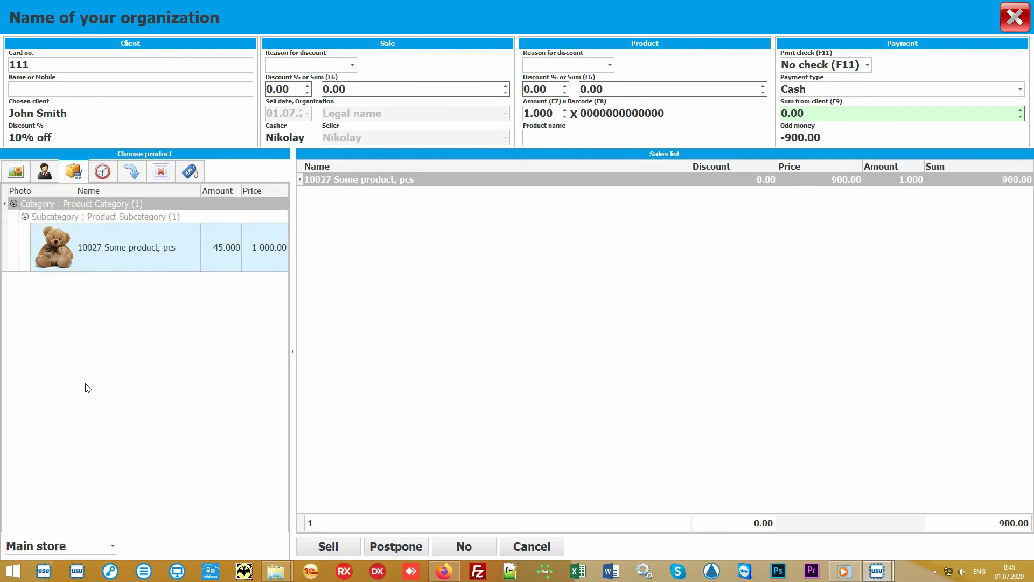
Enter 1000 received in Cash with No check printed, leaving 100.00 change.
left_click(167, 356)
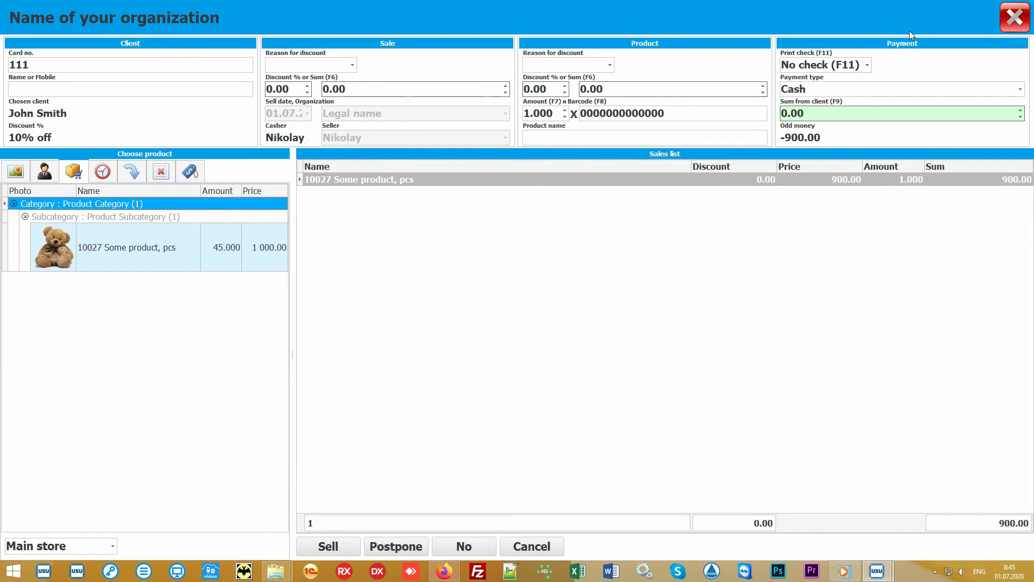
left_click(849, 114)
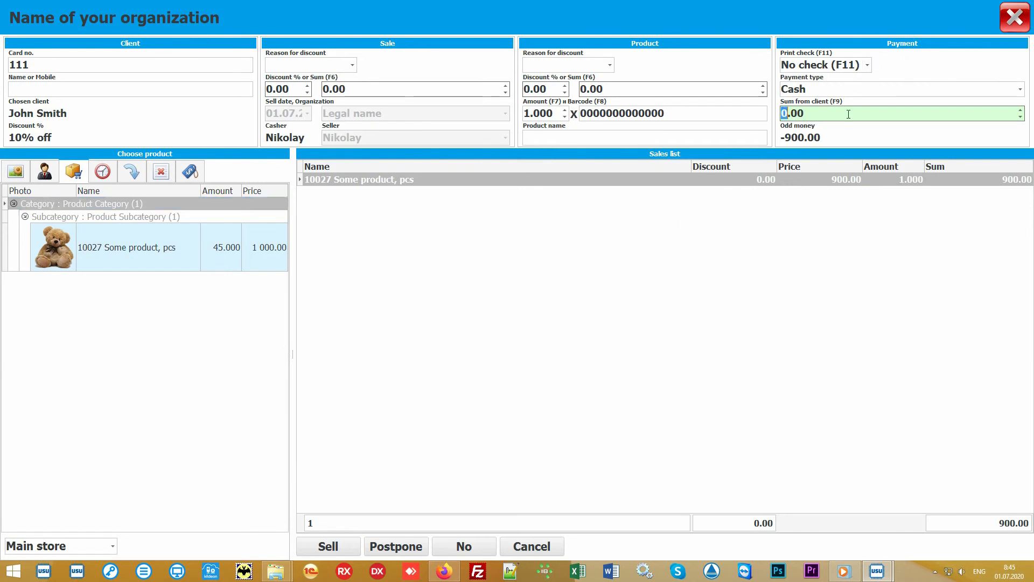
type("1000")
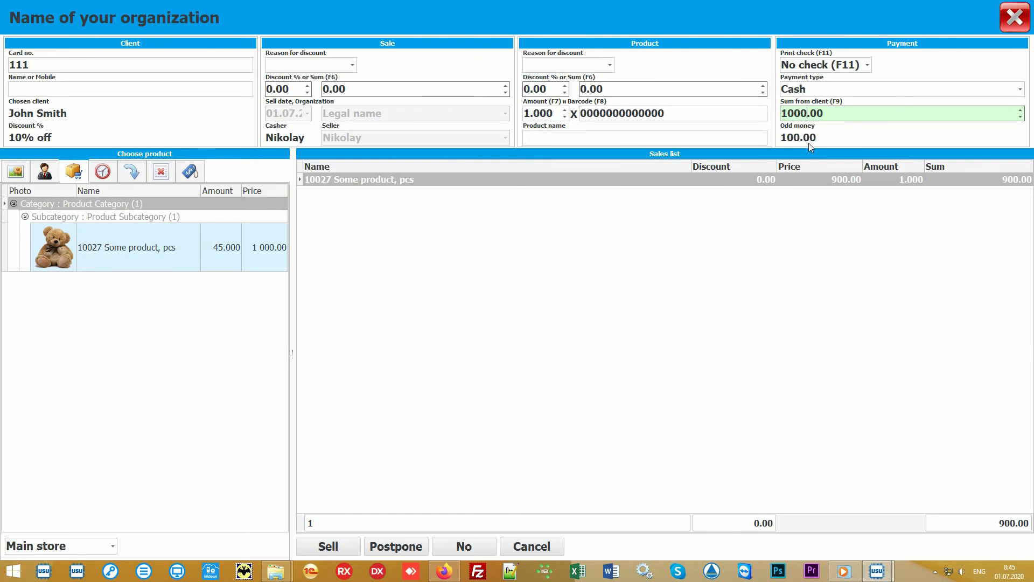
left_click(1023, 91)
left_click(1023, 91)
left_click(869, 64)
left_click(869, 66)
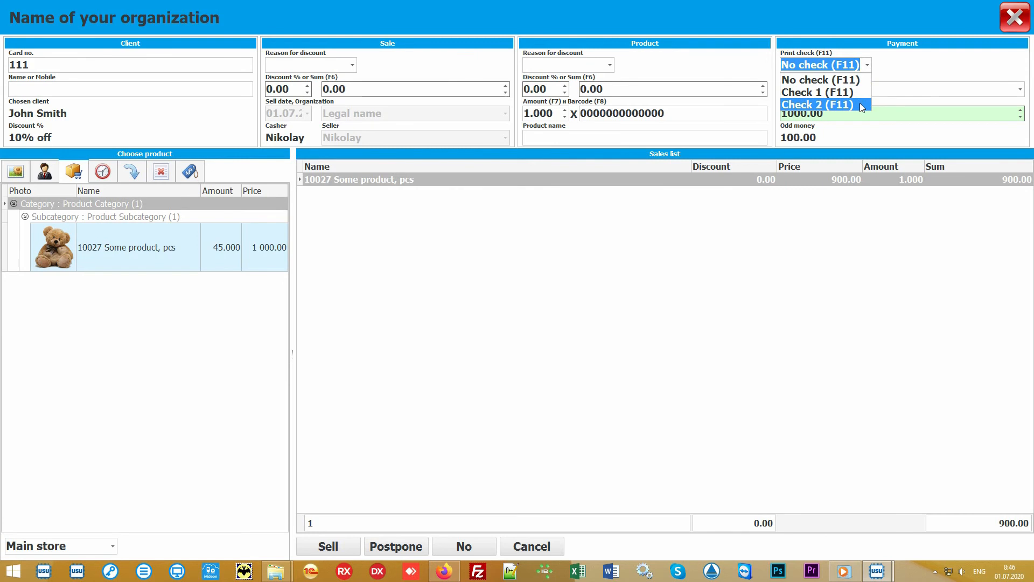
left_click(870, 66)
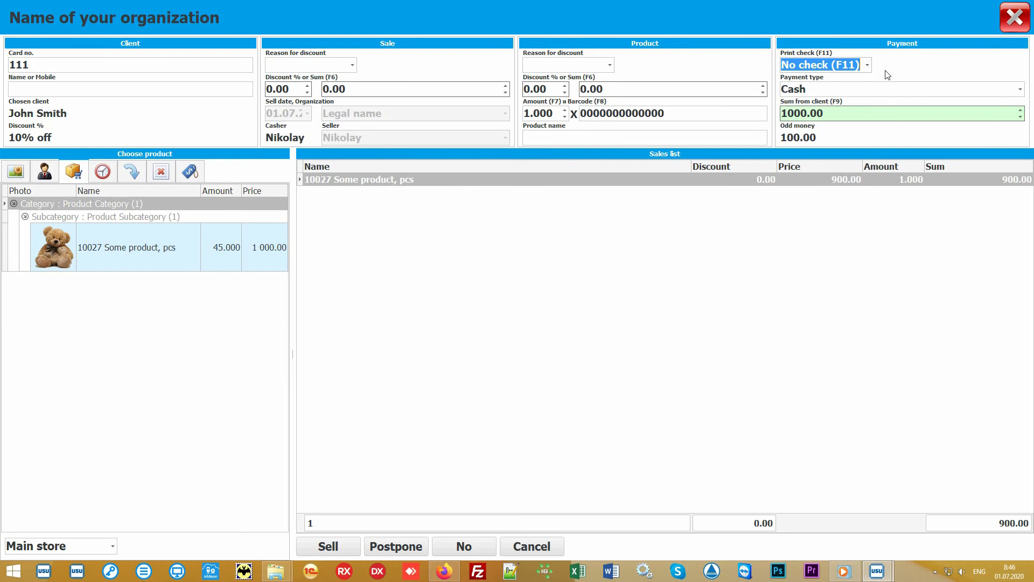
left_click(518, 310)
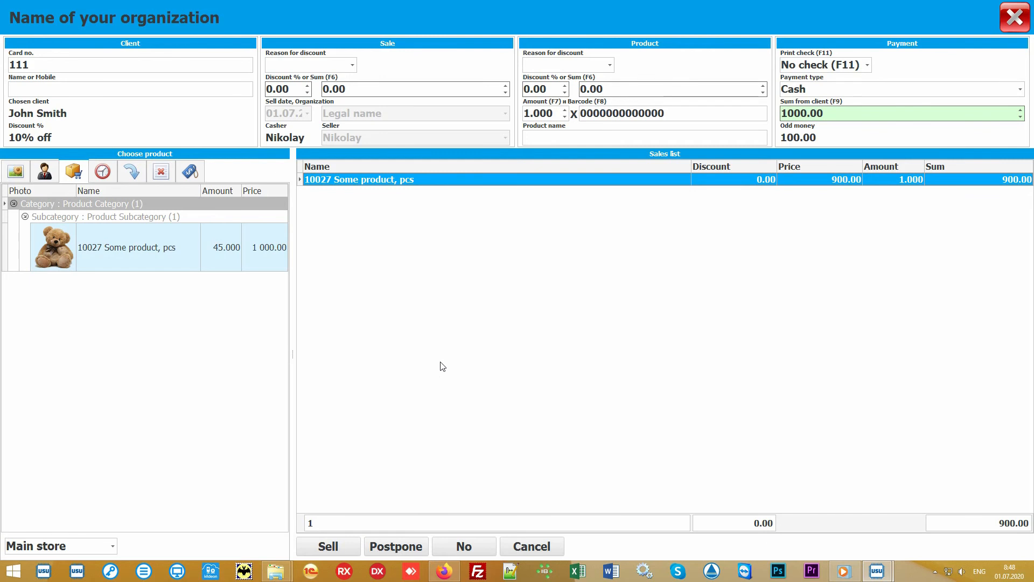
Complete the 900.00 sale and select it in the Sales list.
left_click(333, 546)
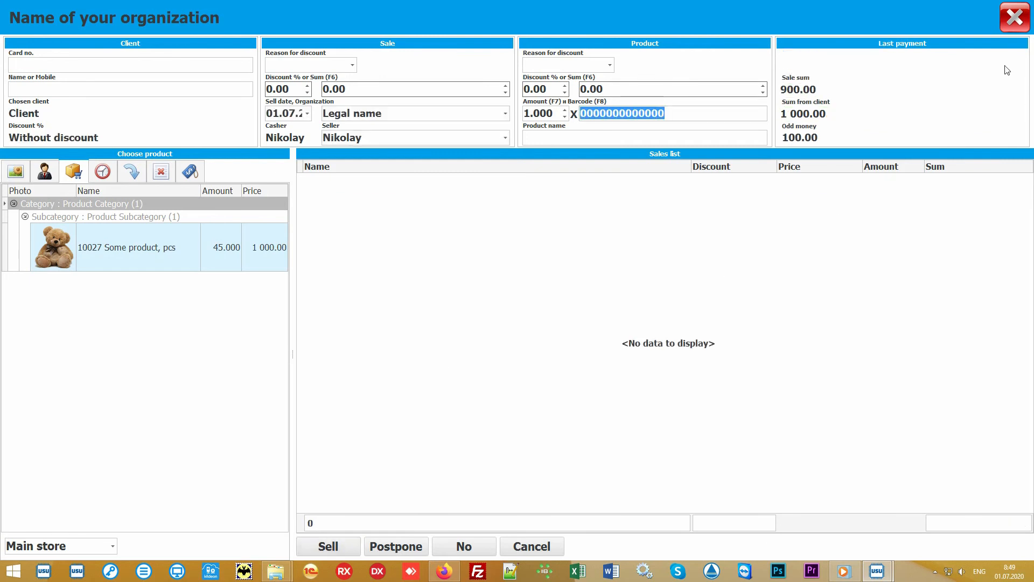
left_click(1016, 20)
left_click(376, 105)
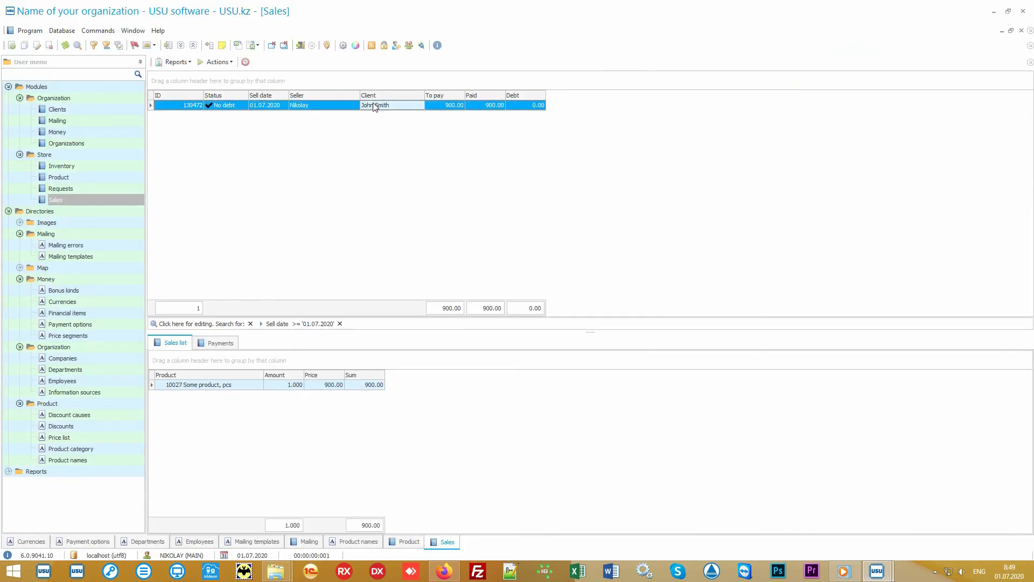
View the check report for the sale, then close it.
left_click(177, 63)
left_click(197, 74)
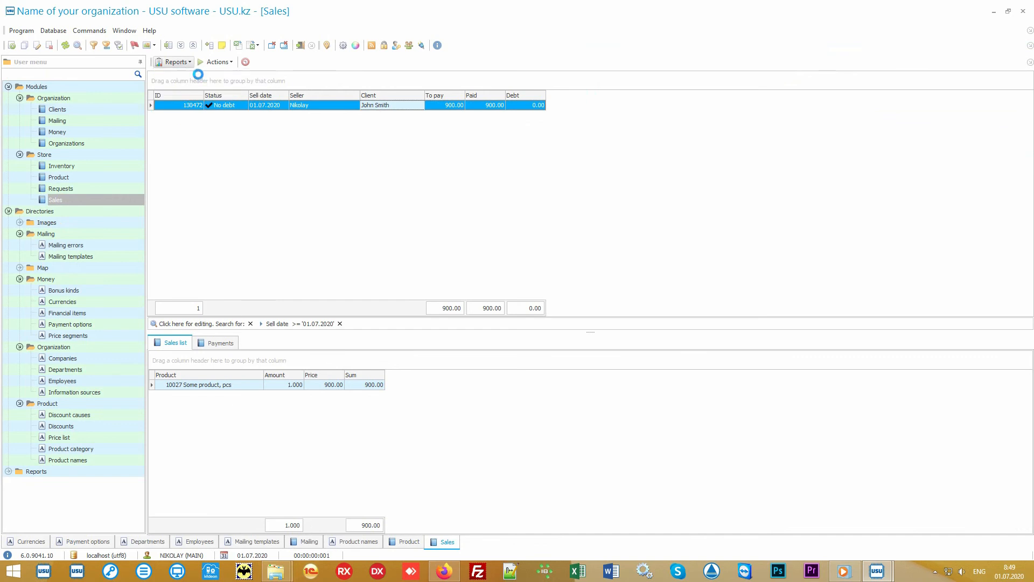
scroll(514, 239, "up", 6)
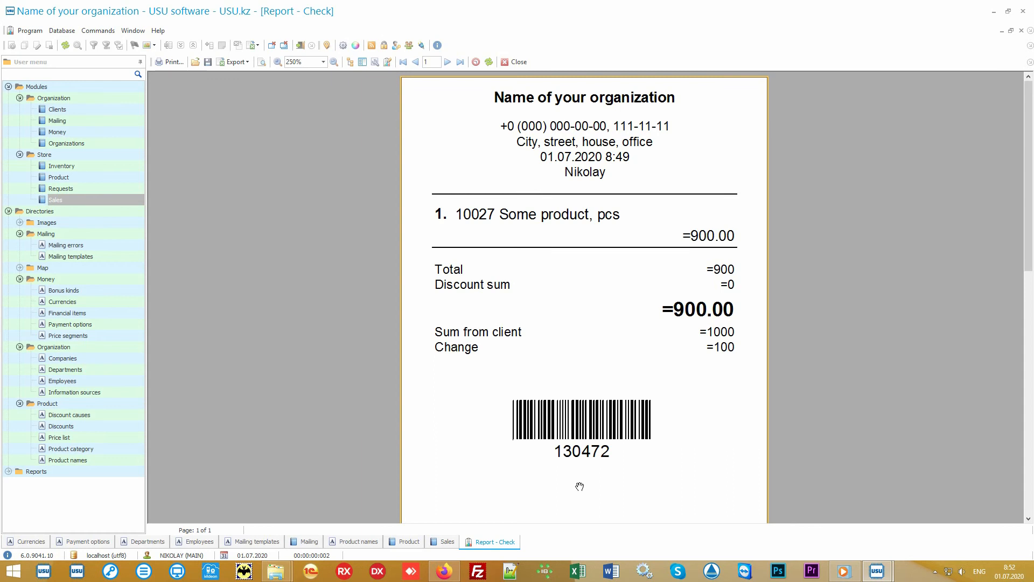
left_click(518, 63)
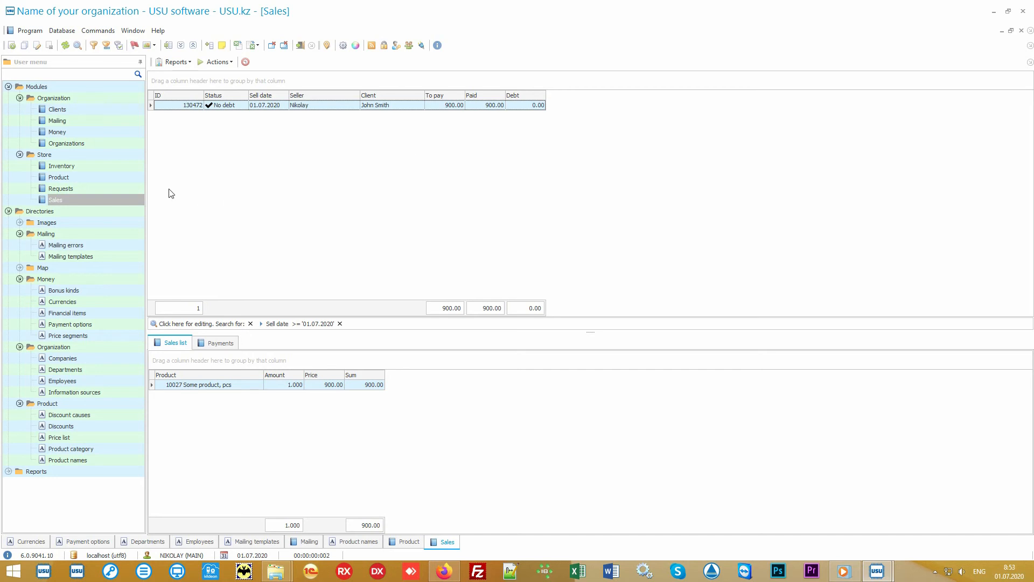
Review the Main store inventory line's planned and counted amounts and -3.000 difference, then open Clients.
left_click(115, 166)
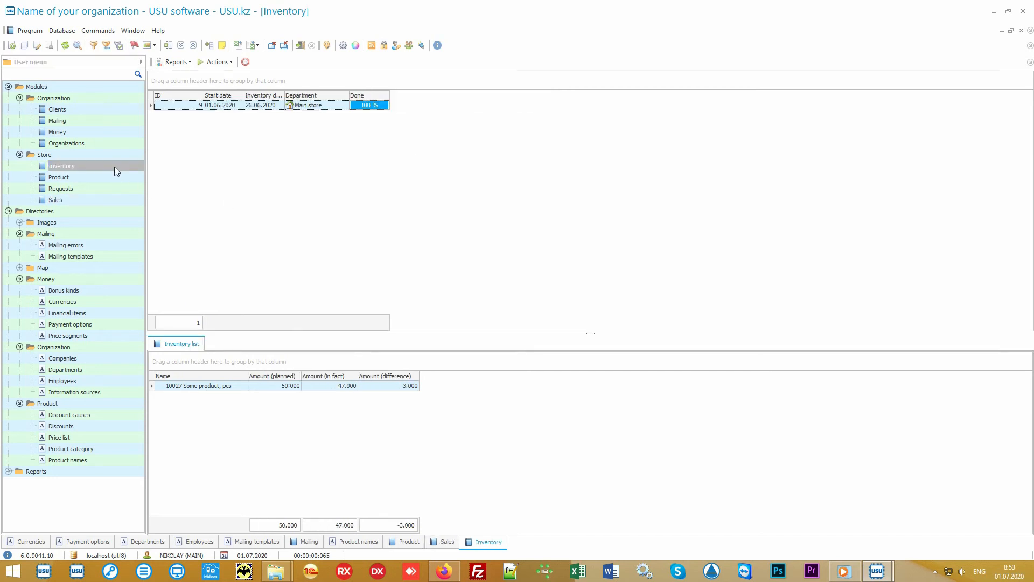
left_click(342, 107)
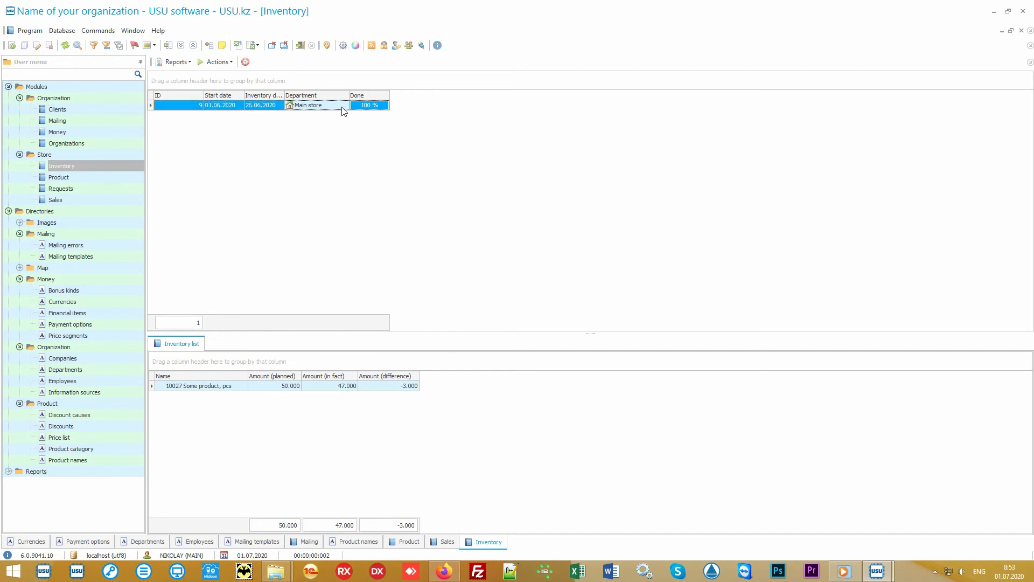
left_click(234, 389)
left_click(264, 392)
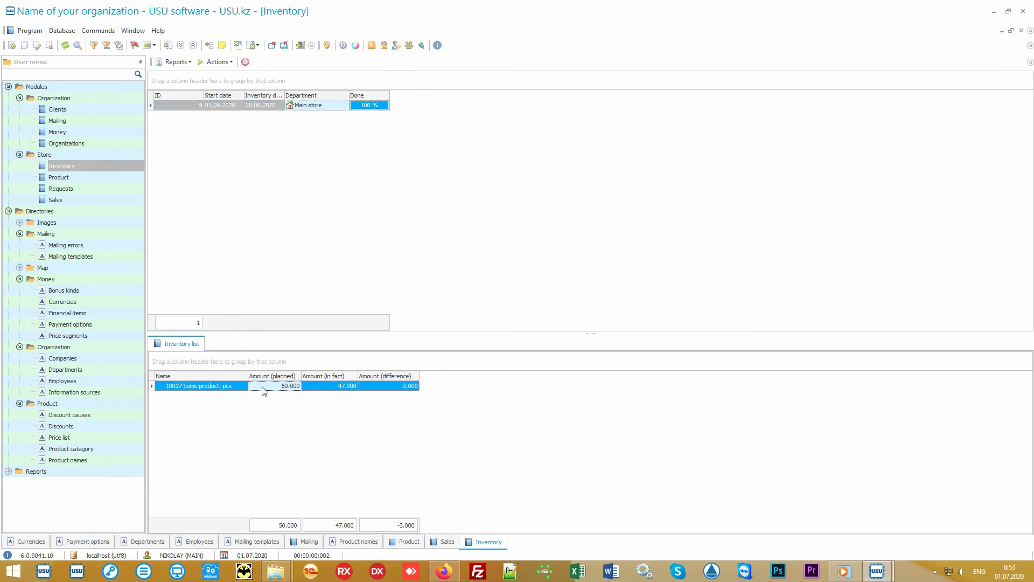
left_click(319, 392)
left_click(381, 391)
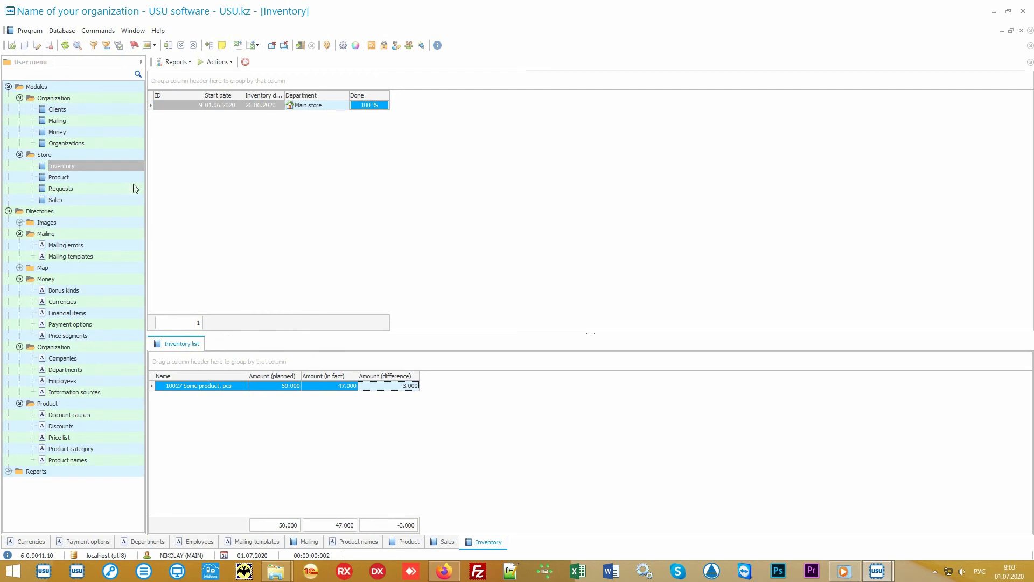
left_click(79, 111)
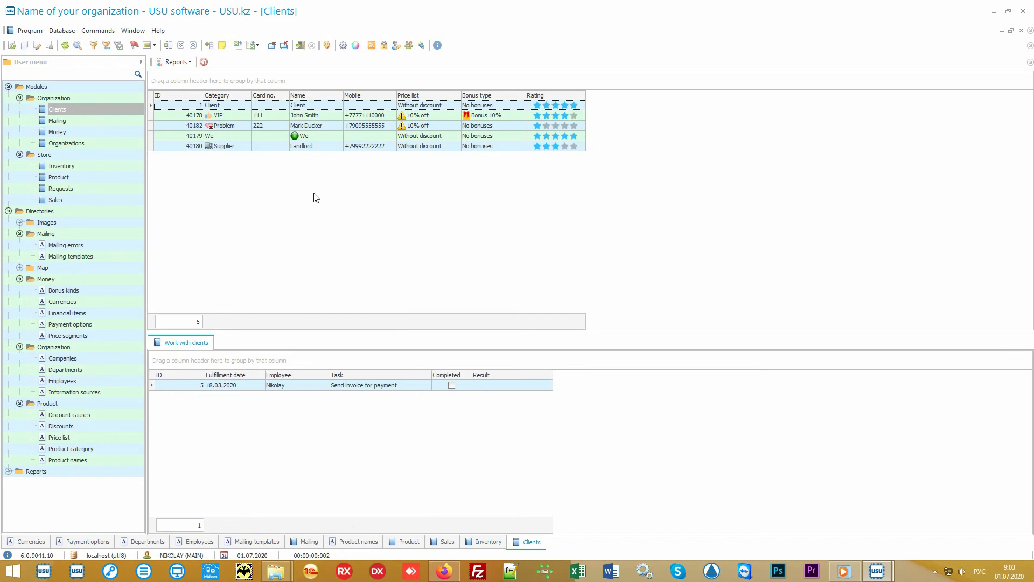
Switch the keyboard to English and reselect the Clients module and its records.
key("alt+shift")
left_click(102, 199)
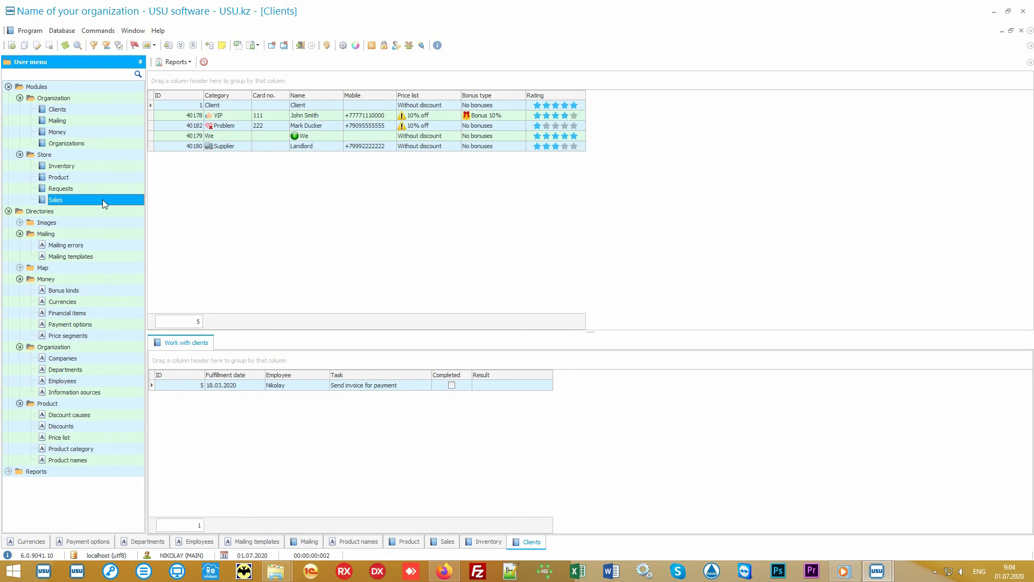
left_click(100, 111)
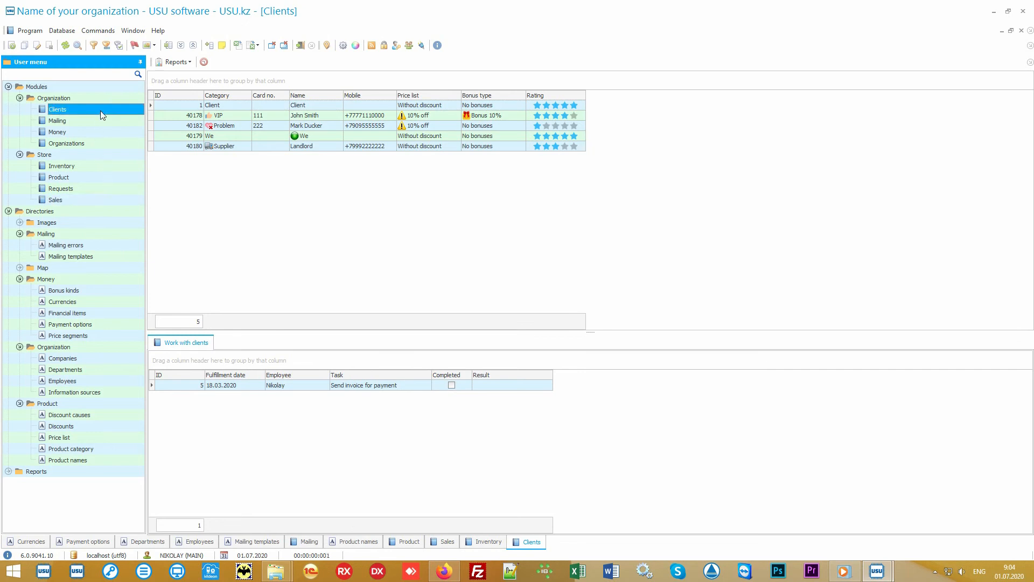
left_click(306, 228)
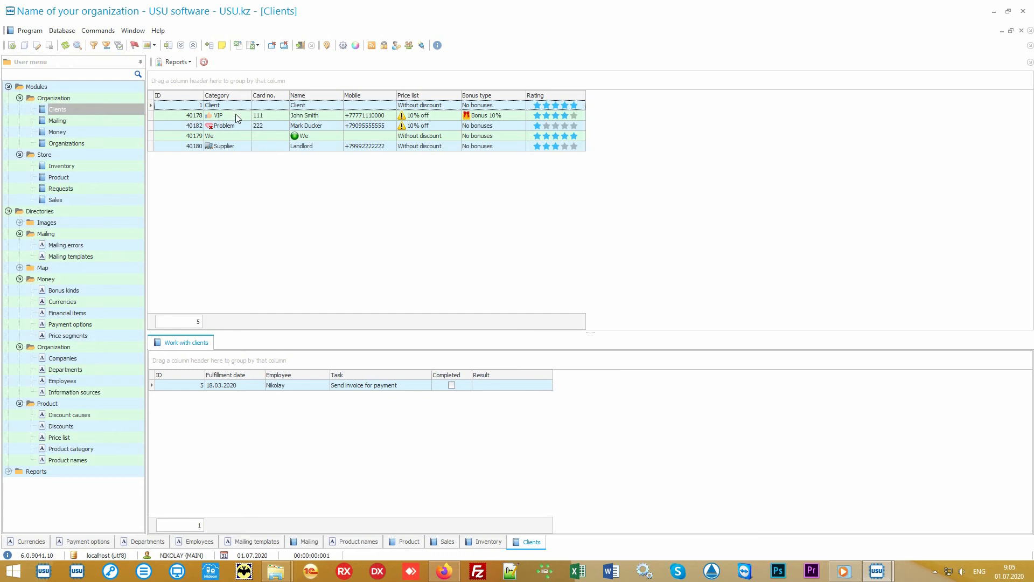
View the tasks of the Problem, Supplier, VIP and generic Client records, ending on VIP.
left_click(238, 128)
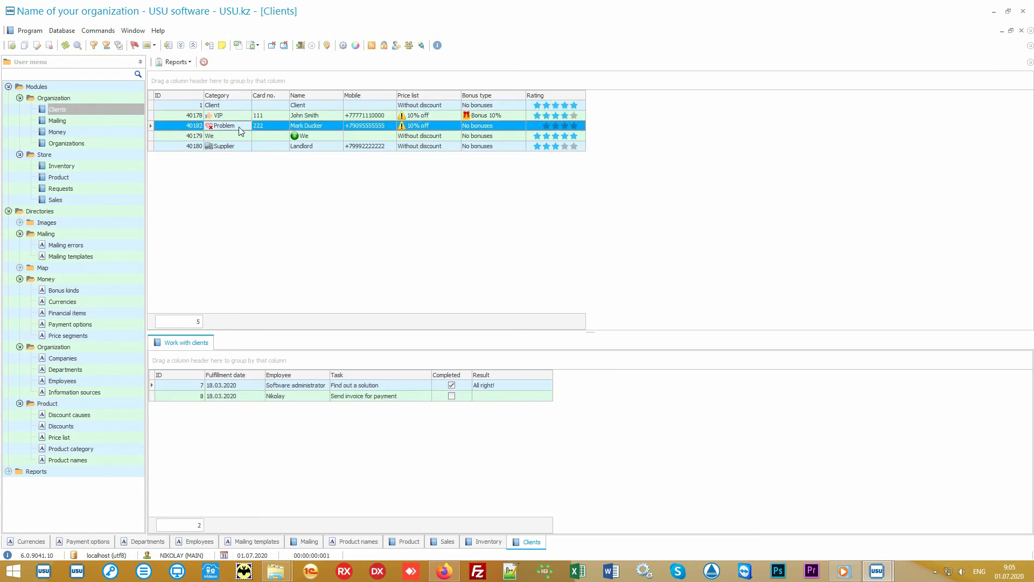
left_click(239, 146)
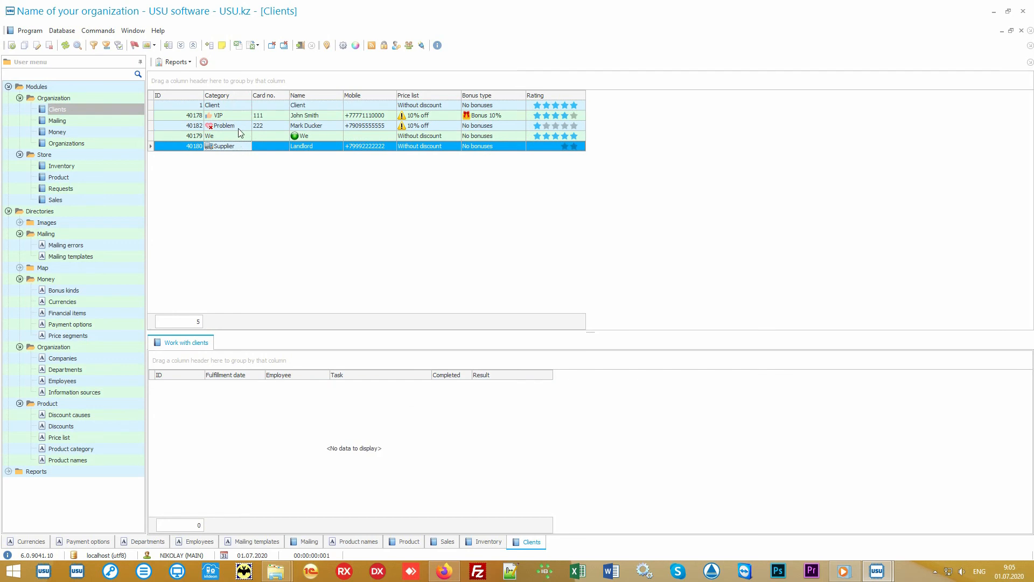
left_click(241, 115)
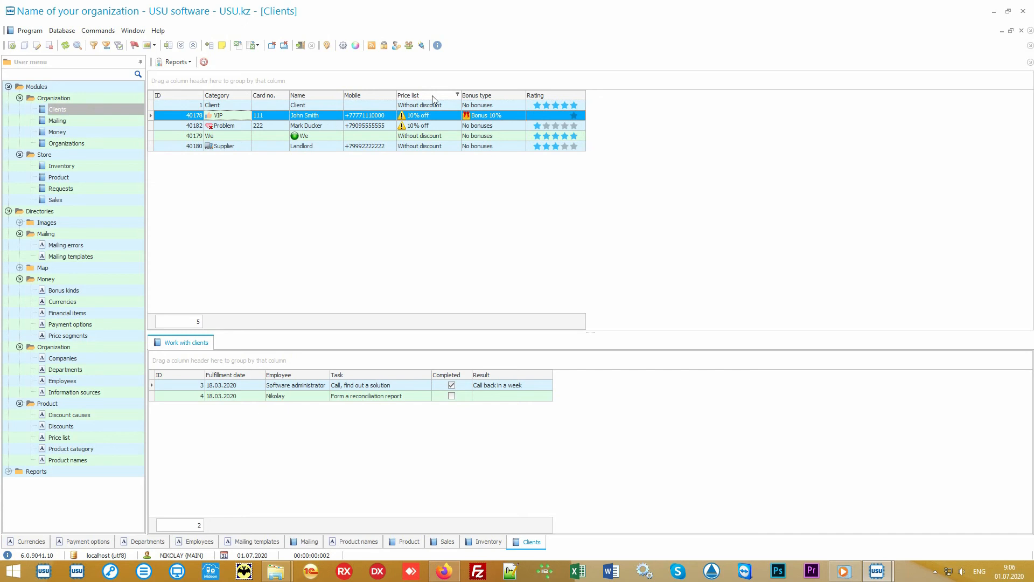
left_click(445, 107)
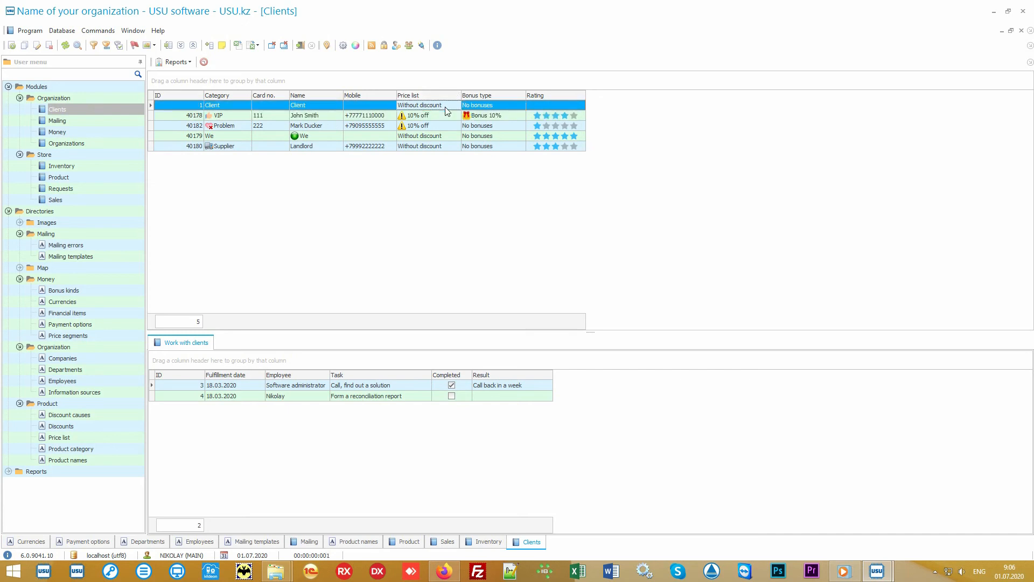
left_click(443, 115)
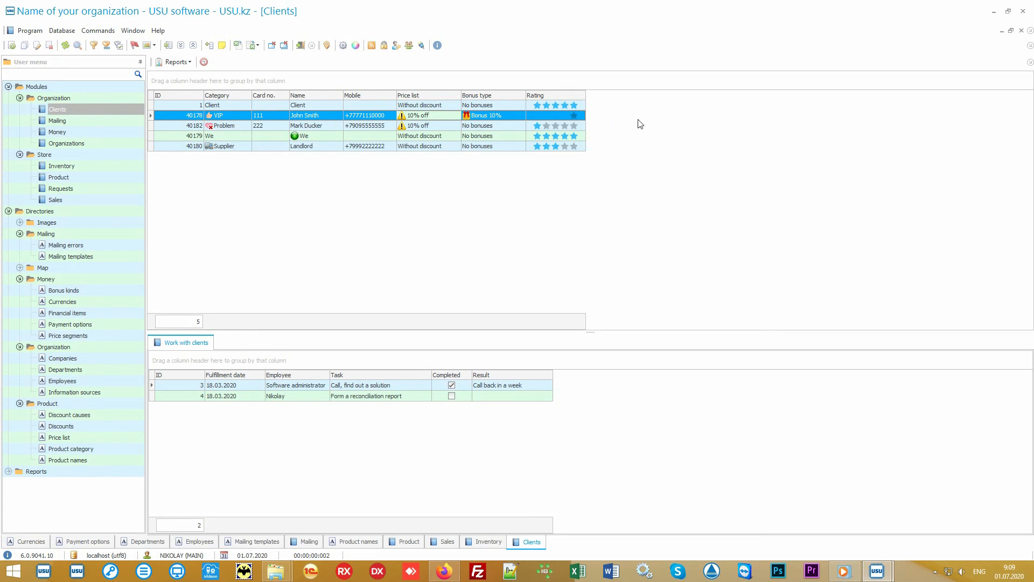
Add the Information source column to the clients list through Columns visibility.
right_click(647, 117)
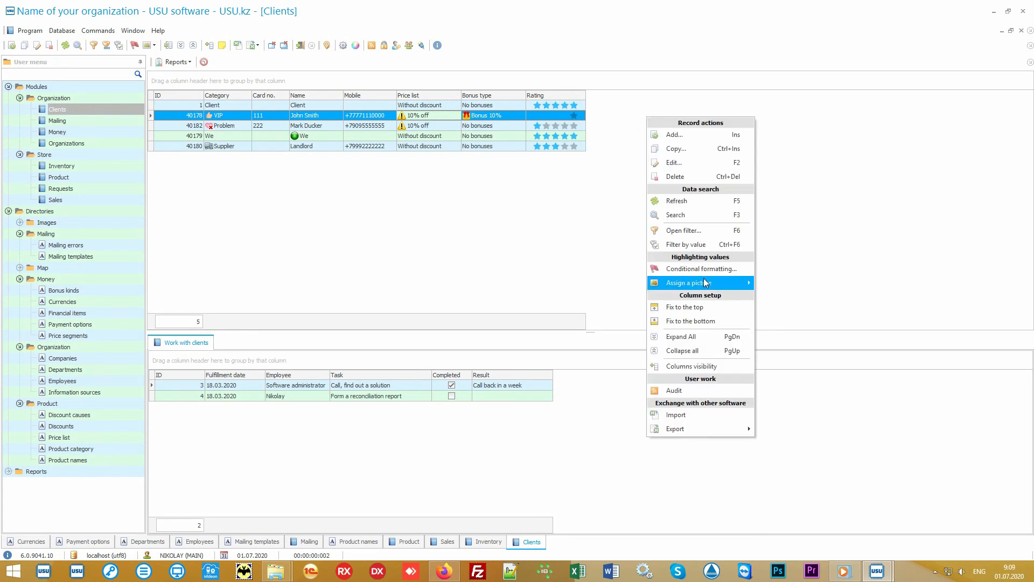
left_click(718, 365)
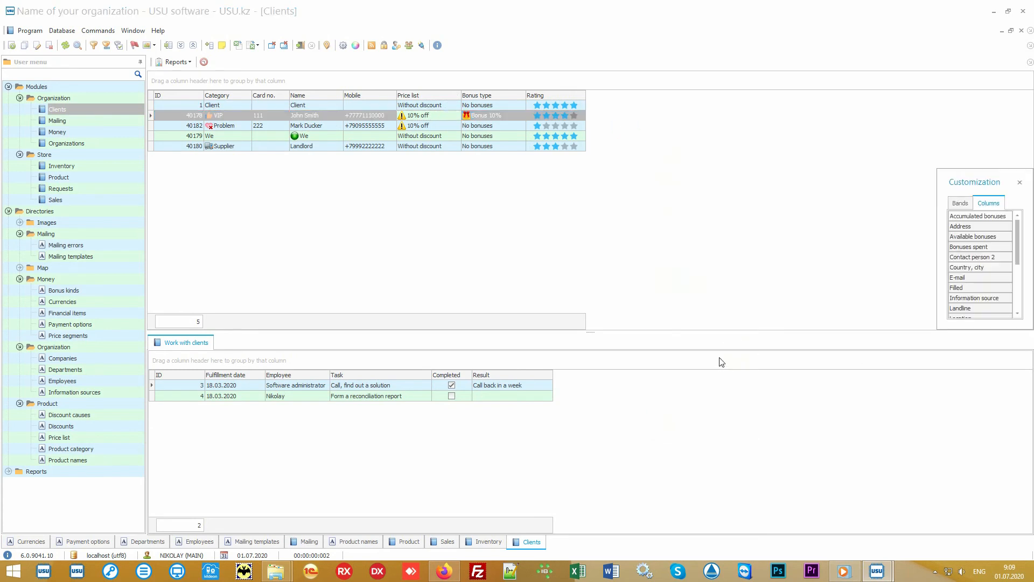
left_click_drag(939, 330, 798, 493)
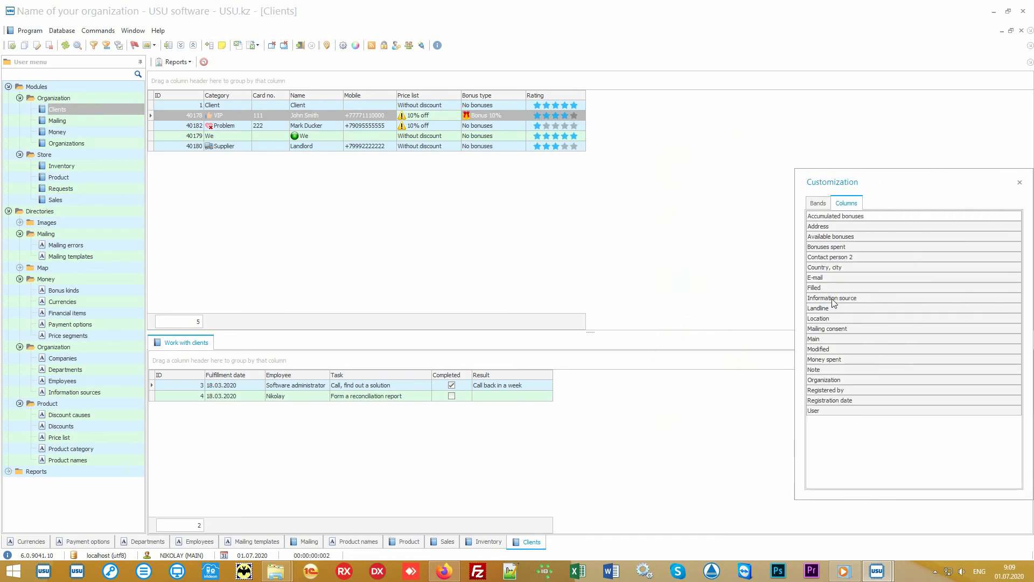
left_click_drag(832, 298, 589, 97)
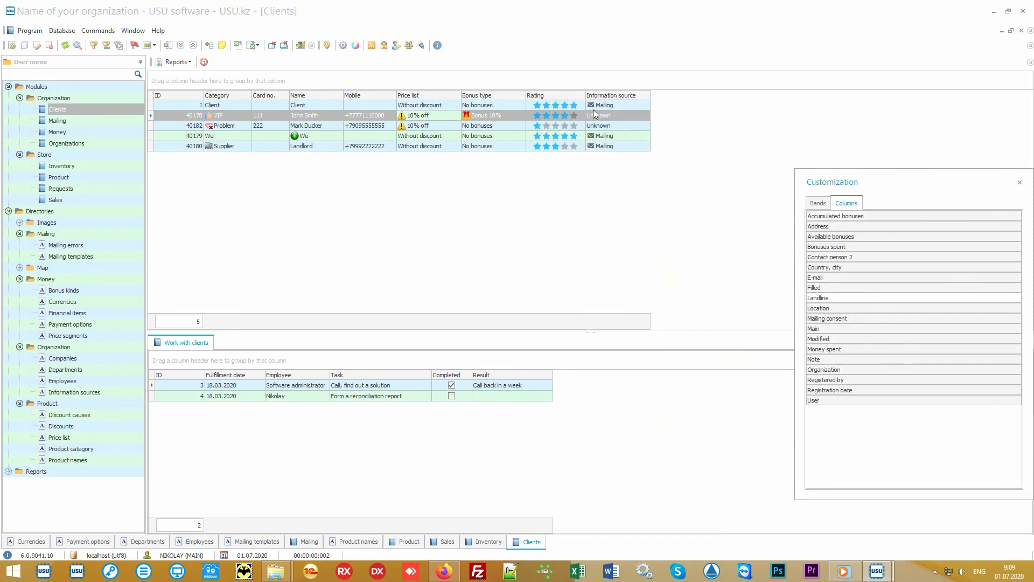
left_click(1020, 182)
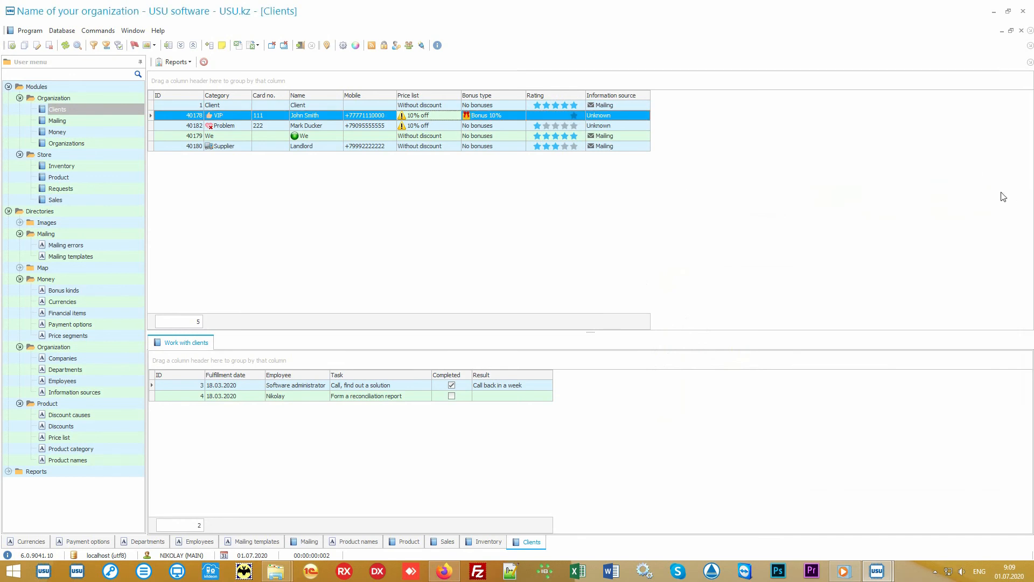
Check the Client and VIP client information sources and the VIP client's bonus type.
left_click(640, 106)
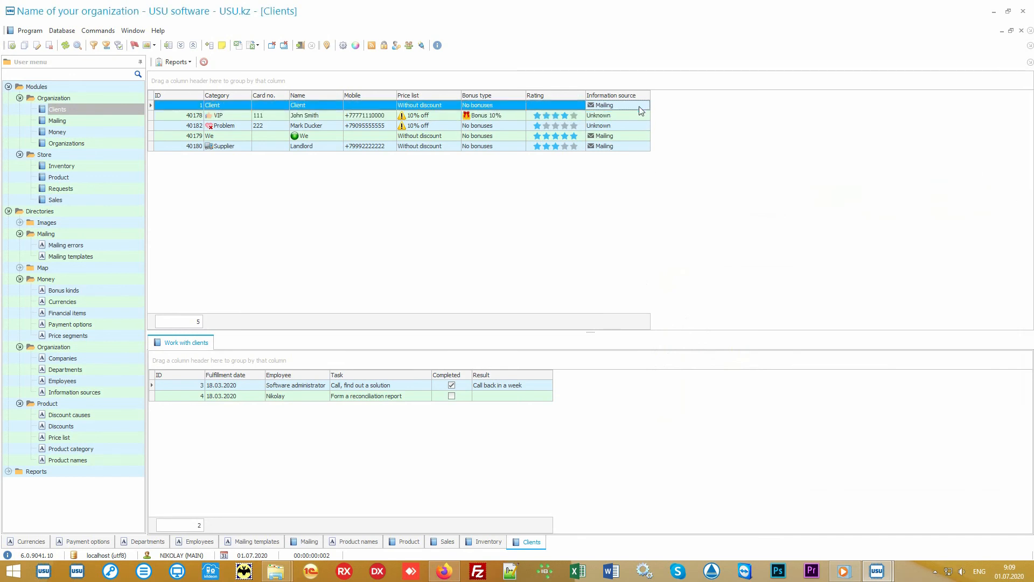
left_click(639, 116)
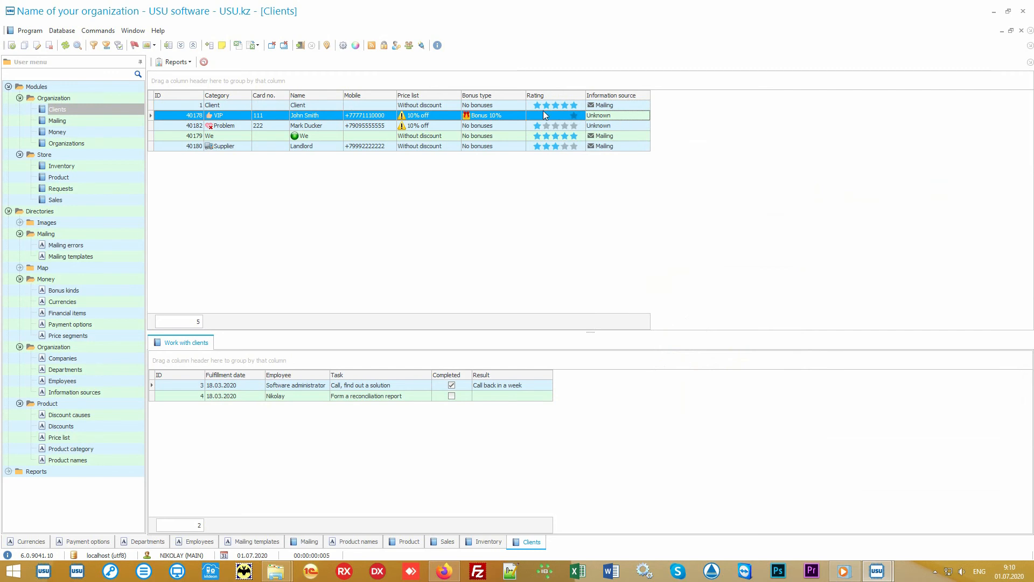
left_click(510, 115)
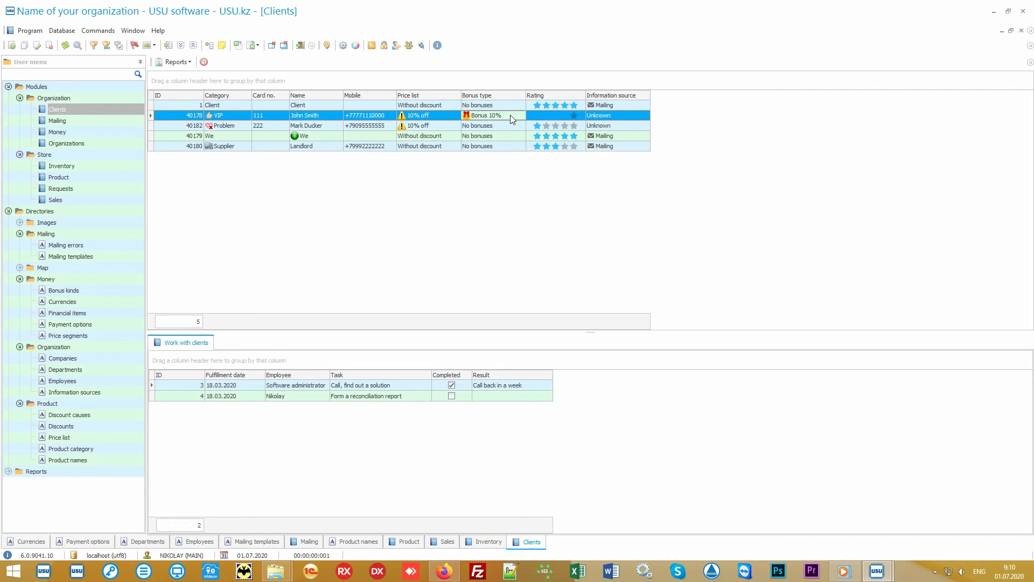
Generate the Mailing report from Reports > Mailing, then open and cancel the mailing dialog.
left_click(8, 211)
left_click(8, 222)
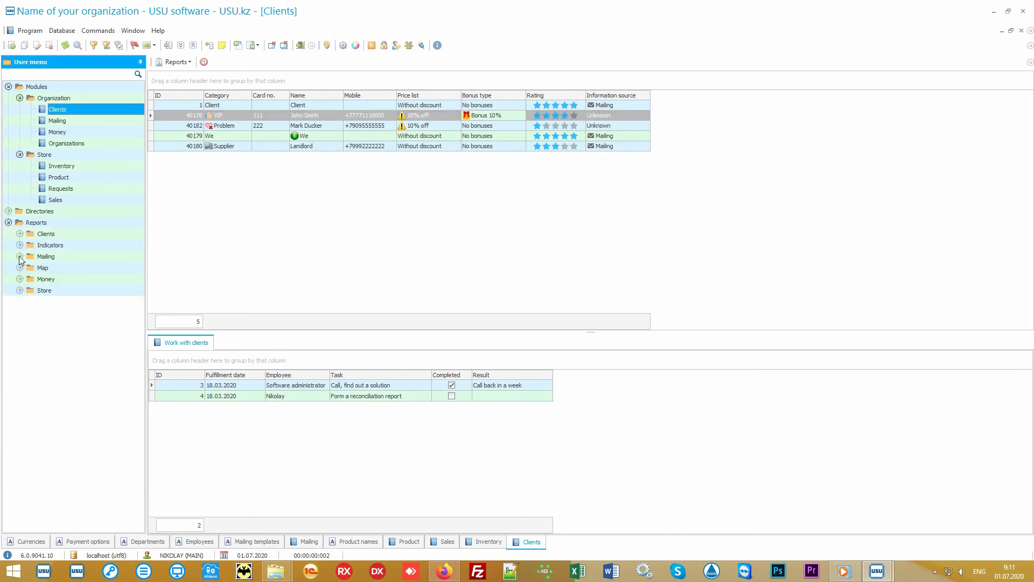
left_click(20, 257)
double_click(57, 267)
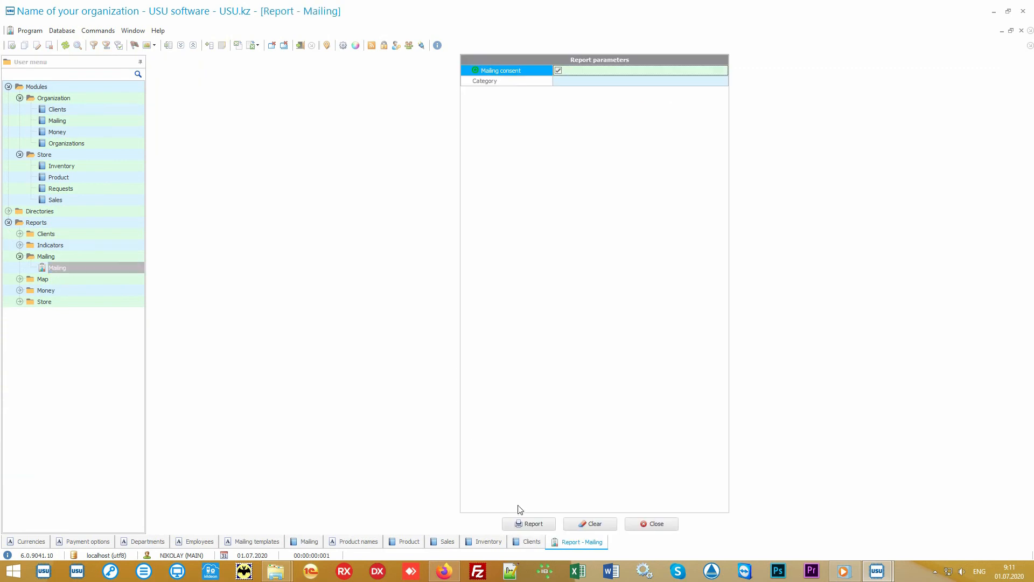
left_click(524, 524)
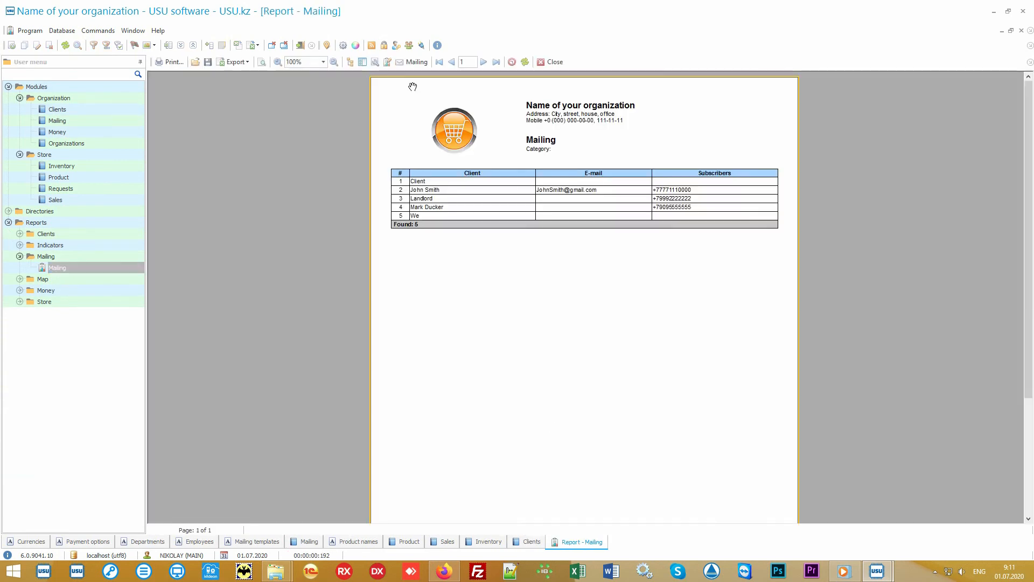
left_click(417, 63)
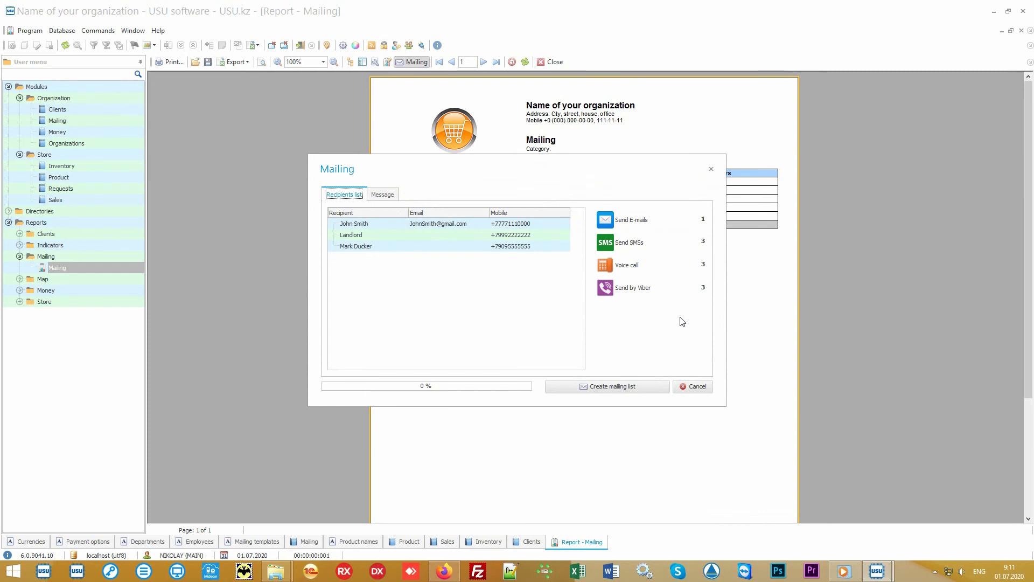
left_click(696, 386)
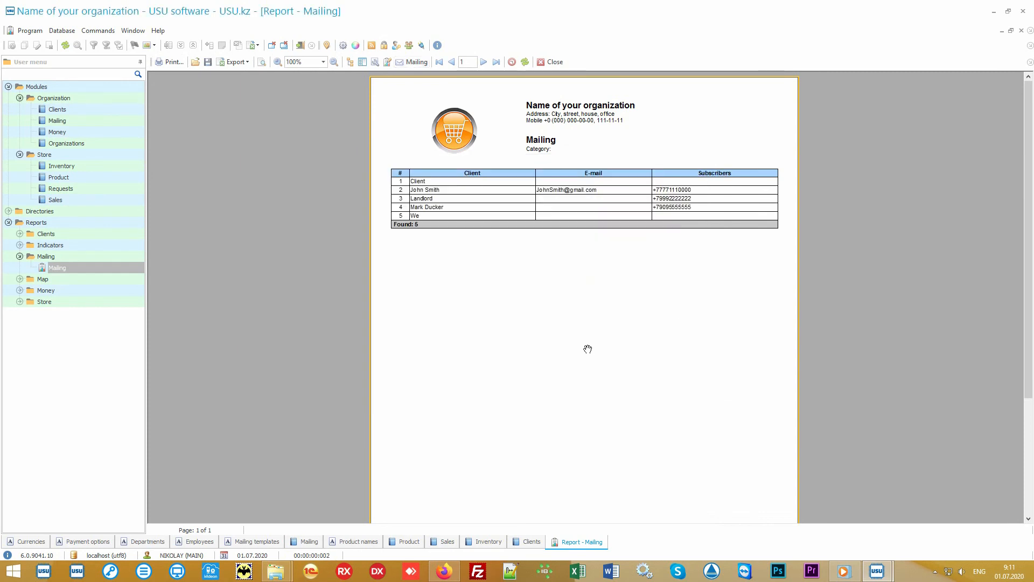
Generate the Salary report from Reports > Money, showing 0.00 accrued, and return to Clients.
left_click(113, 292)
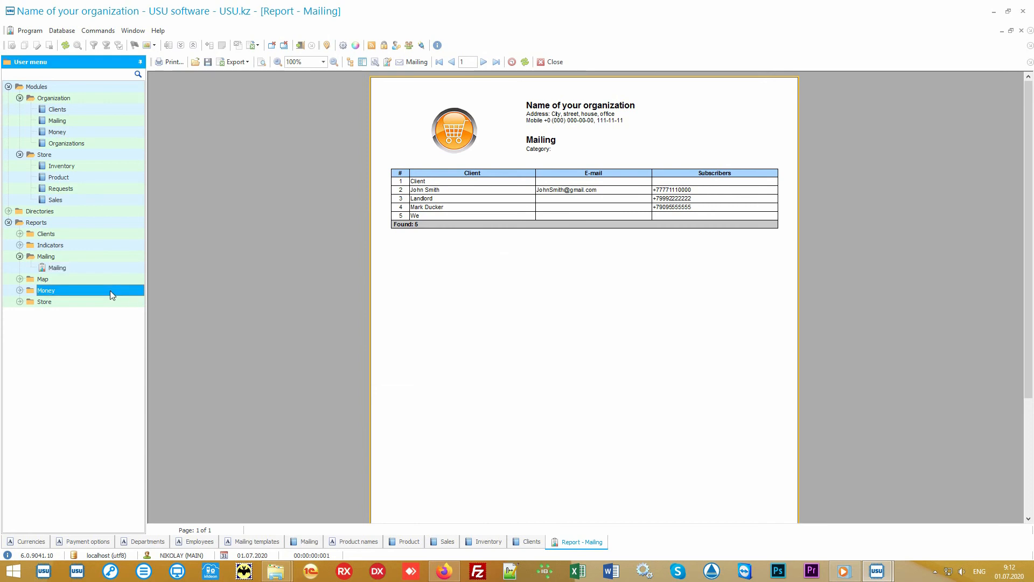
double_click(110, 290)
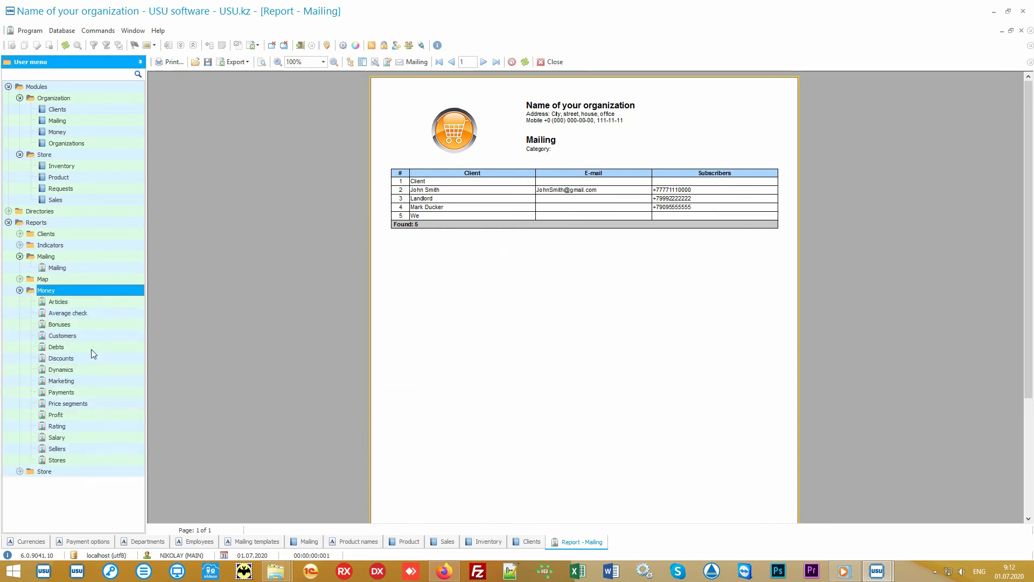
double_click(76, 436)
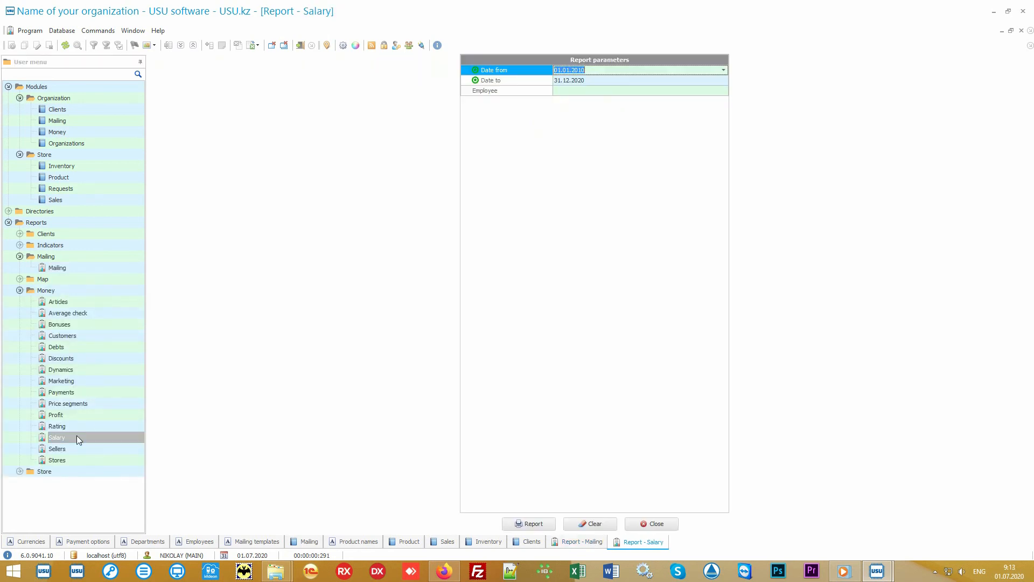
left_click(528, 525)
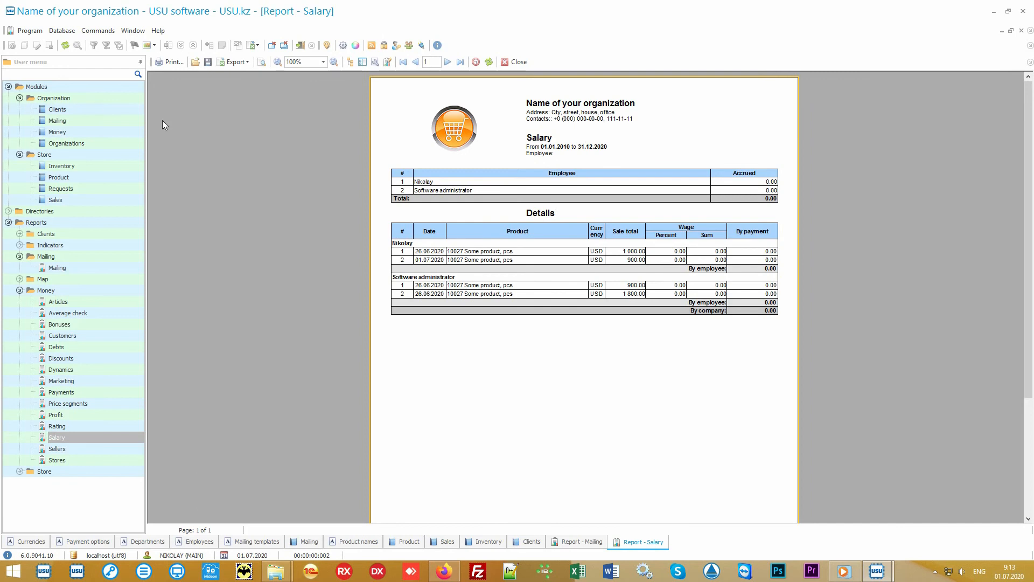
left_click(88, 109)
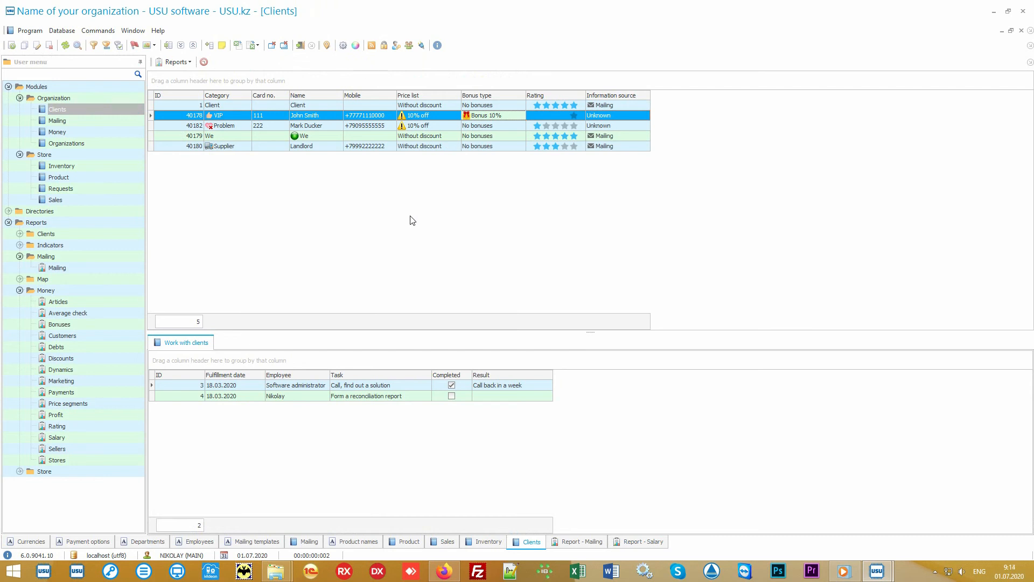
Collapse the Modules, Mailing and Money branches of the navigation tree.
left_click(19, 88)
left_click(8, 86)
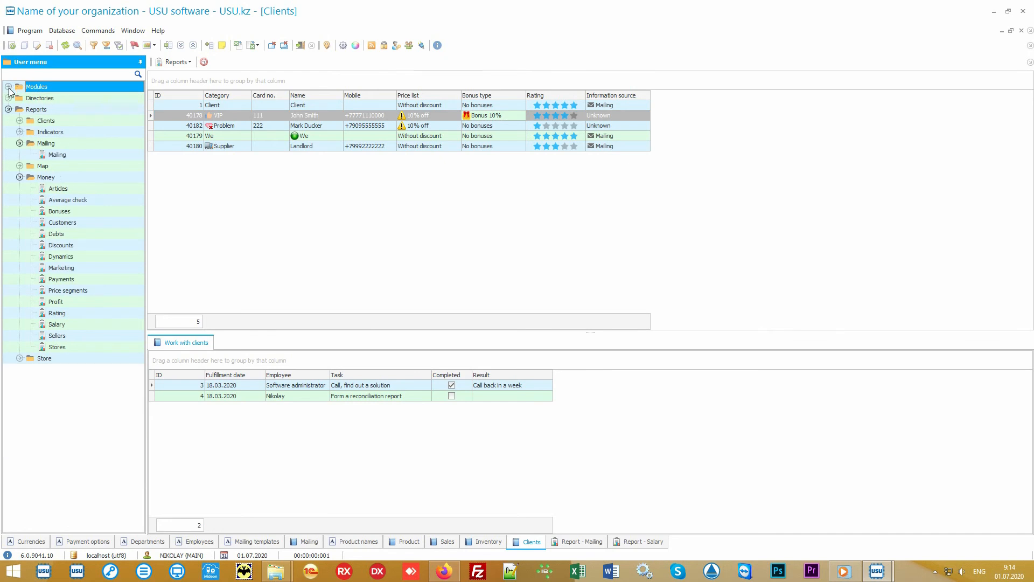
left_click(47, 143)
left_click(20, 143)
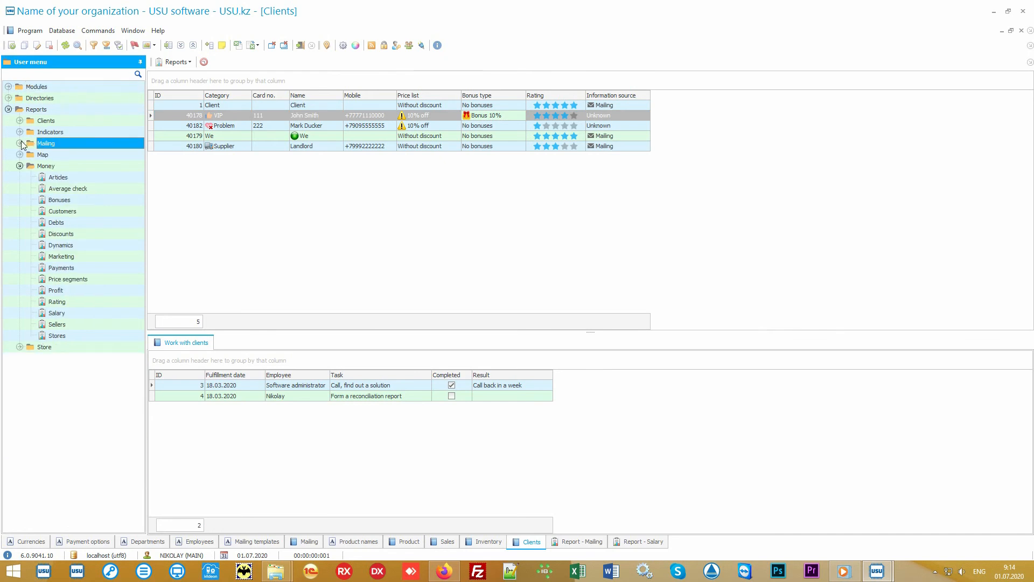
left_click(37, 165)
left_click(20, 166)
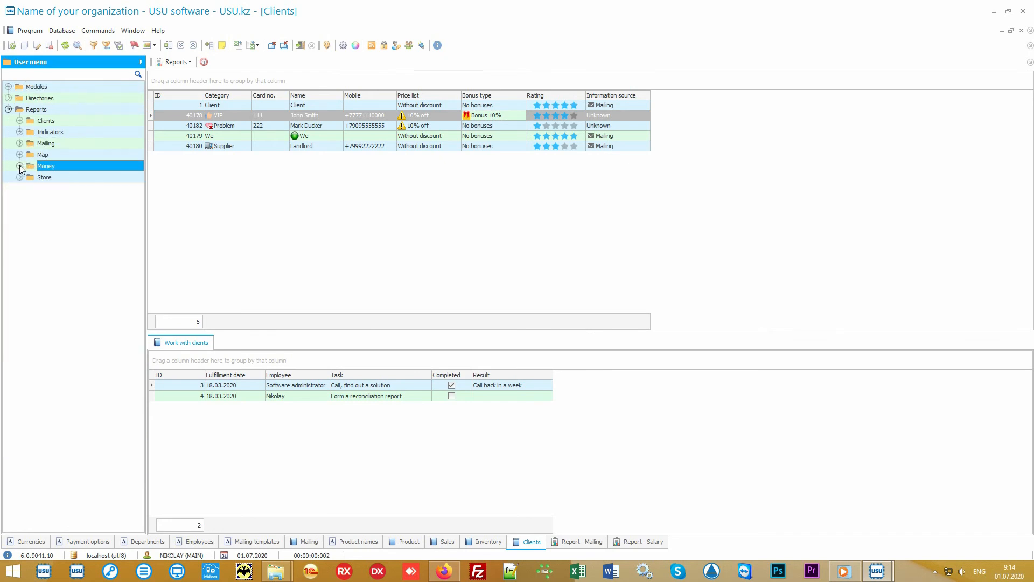
Generate the Store Popularity report for 01.01.2010–31.12.2020 with its pie chart.
double_click(53, 180)
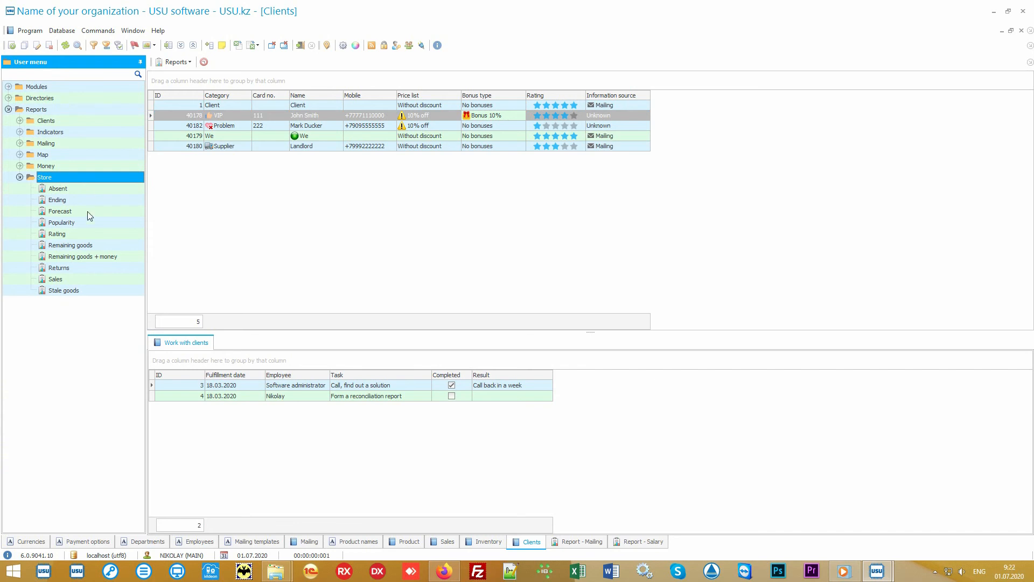
double_click(61, 222)
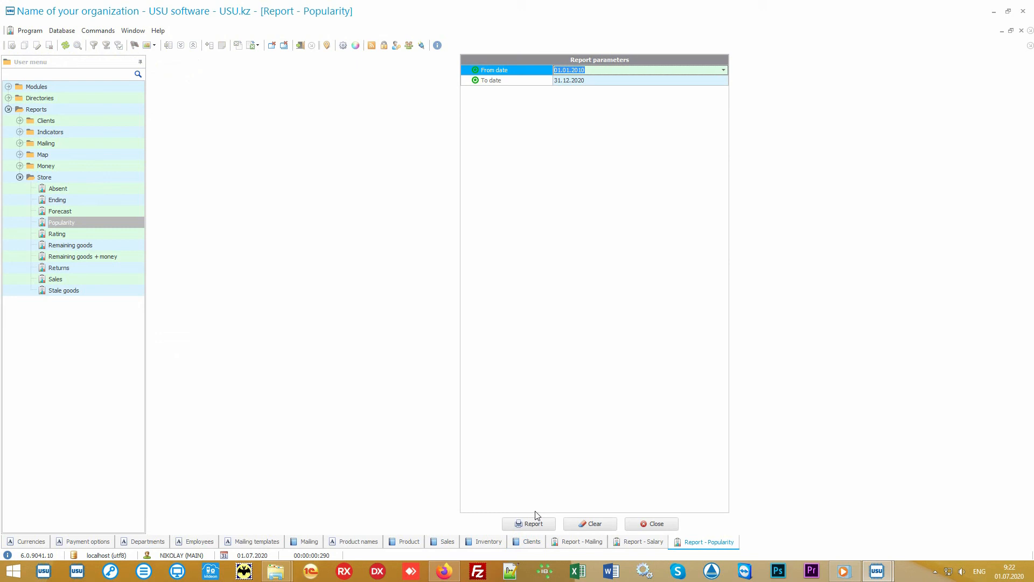
left_click(536, 523)
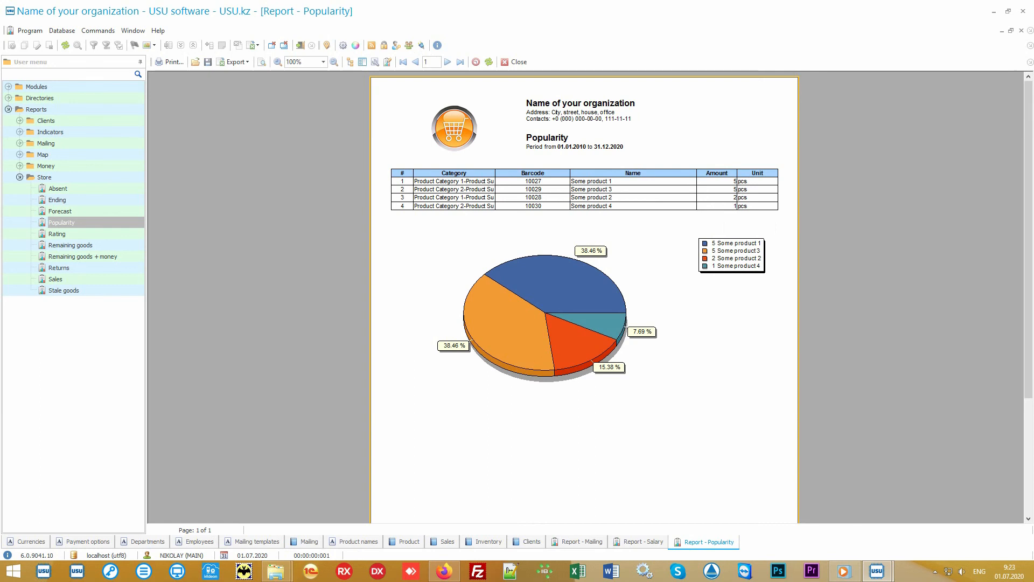
Generate the Rating report, compare it with Popularity, and open the Sales report parameters.
double_click(101, 235)
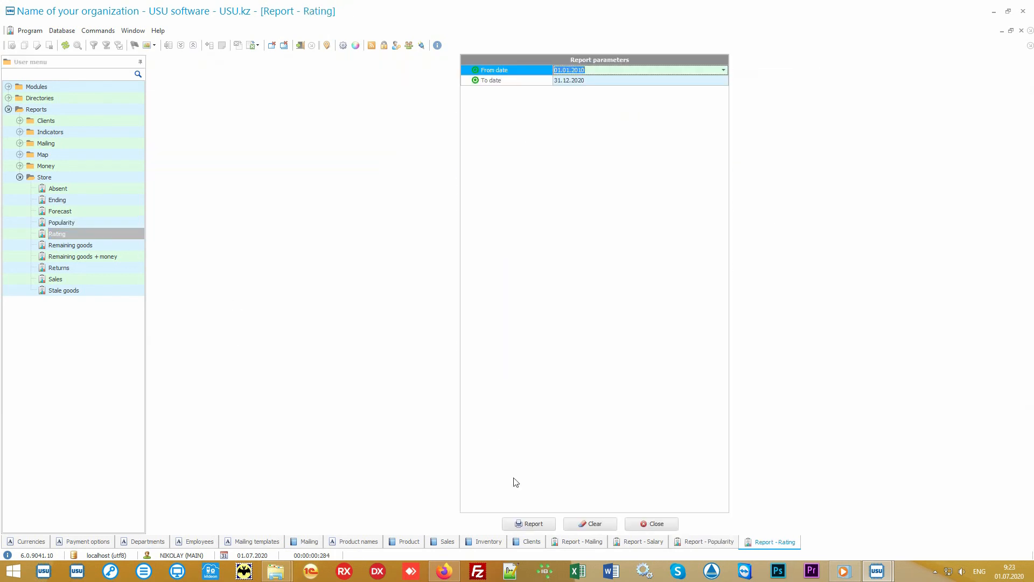
left_click(528, 524)
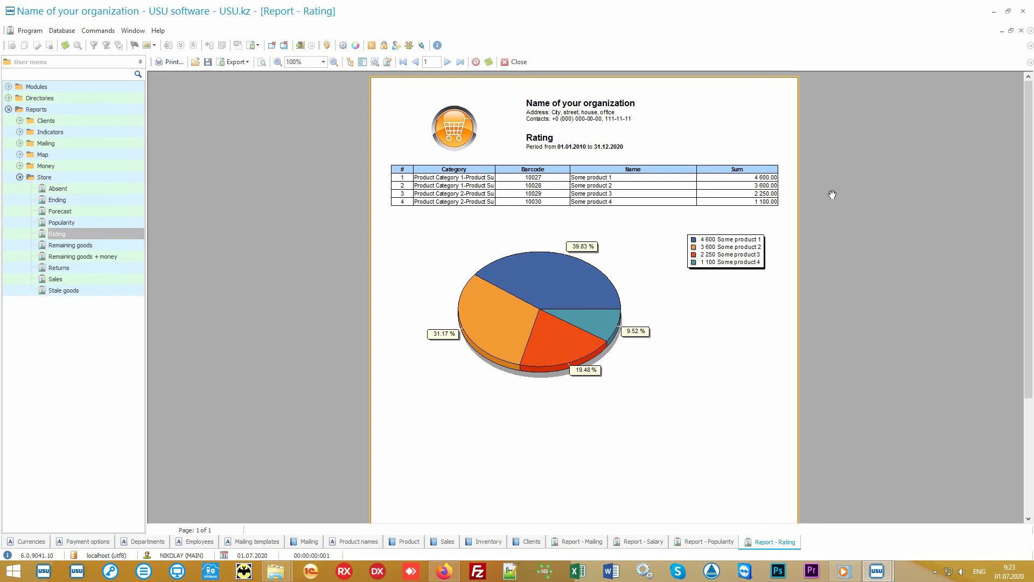
left_click(703, 543)
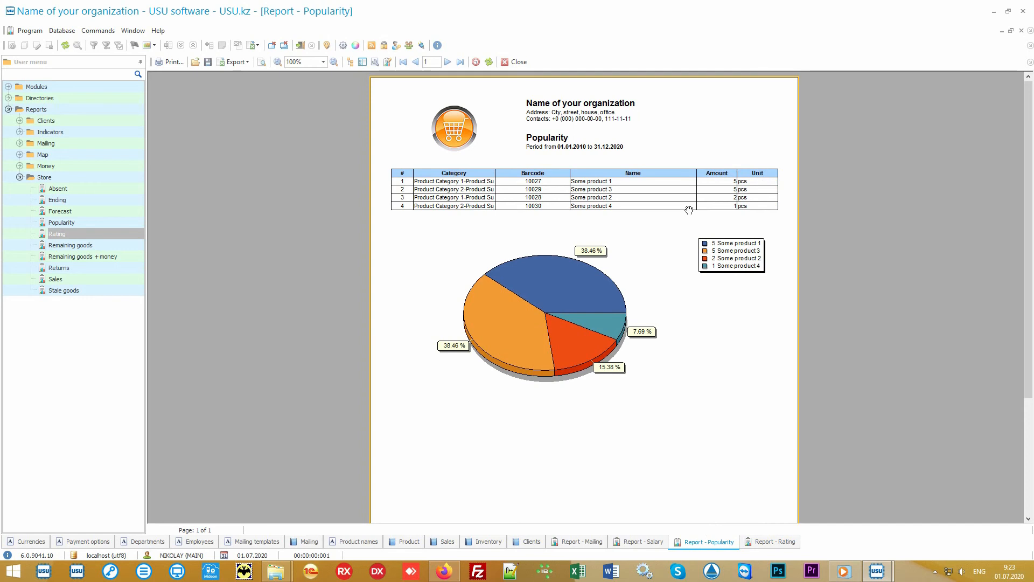
left_click(758, 544)
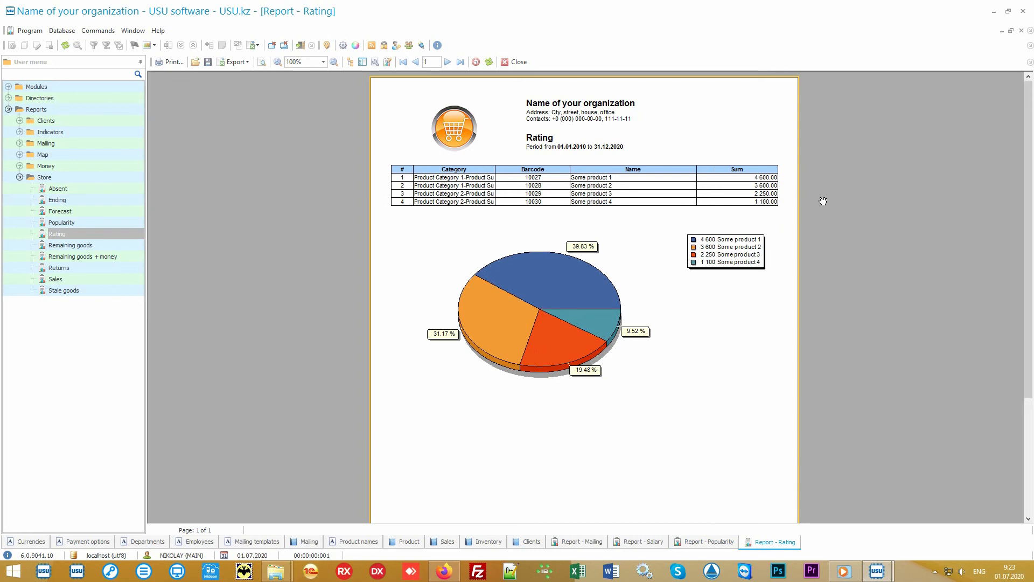
left_click(95, 278)
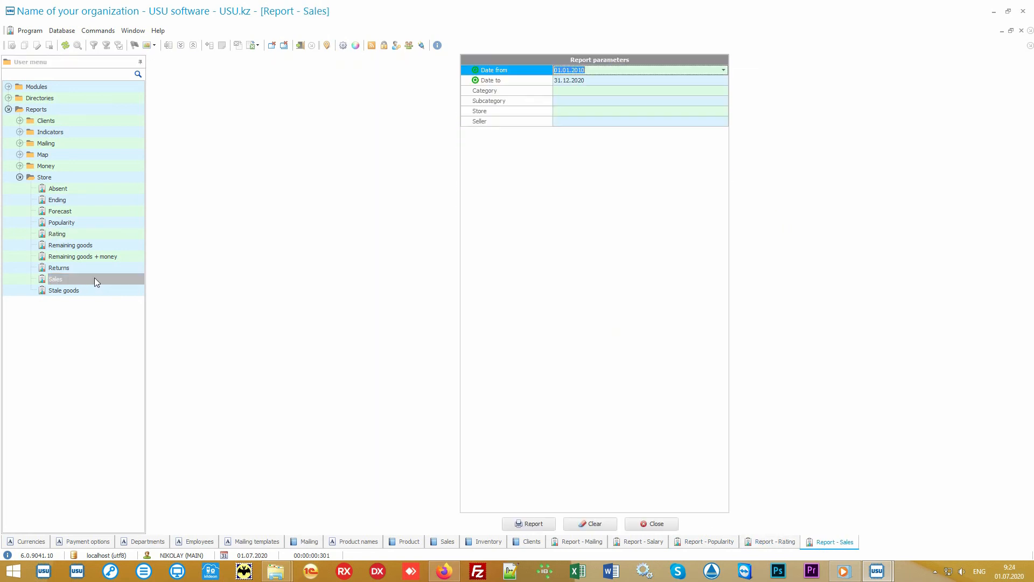
Generate a default Sales report, then reopen Sales parameters and clear both dates.
left_click(532, 522)
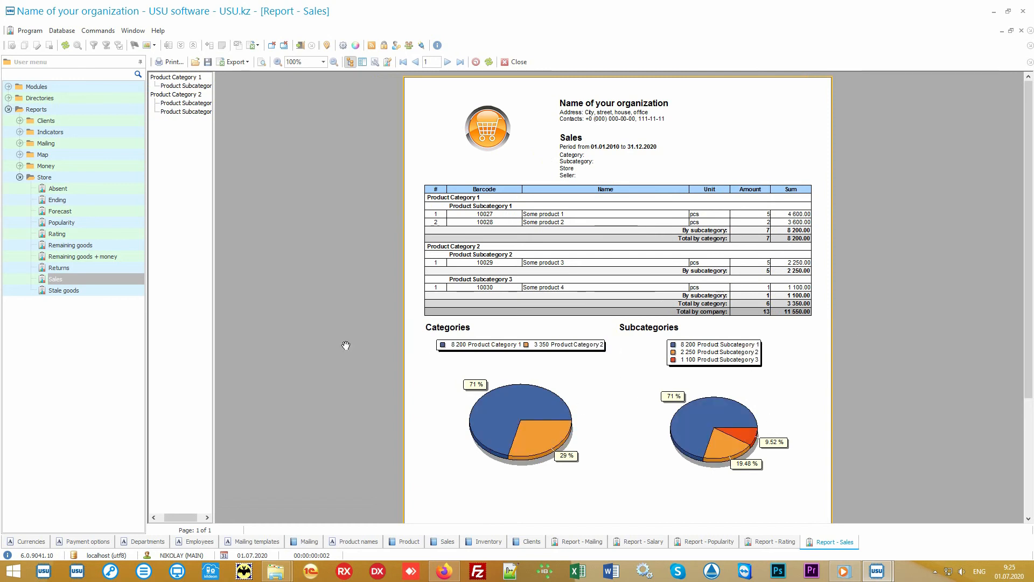
double_click(105, 275)
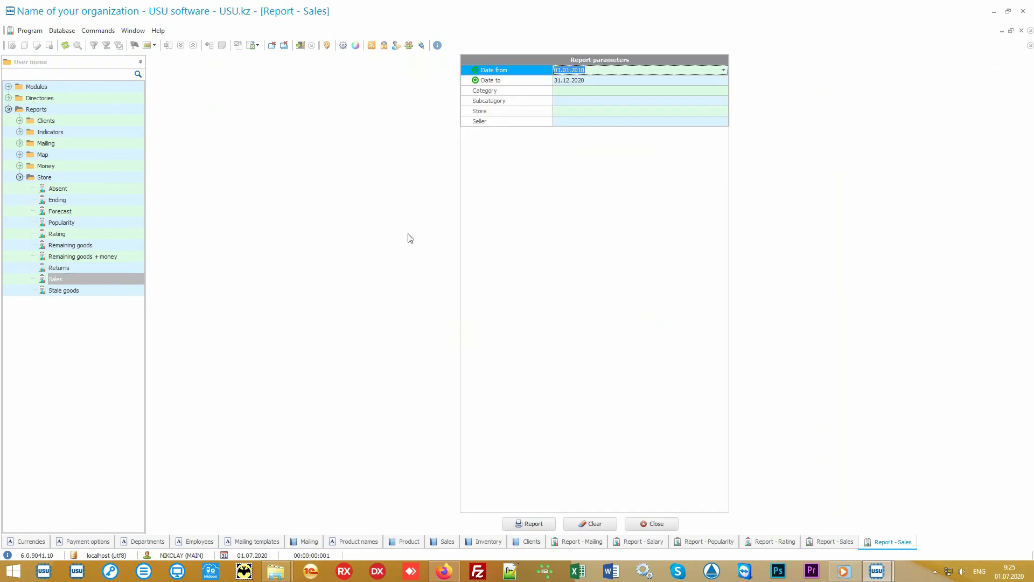
key("Delete")
key("Tab")
key("Delete")
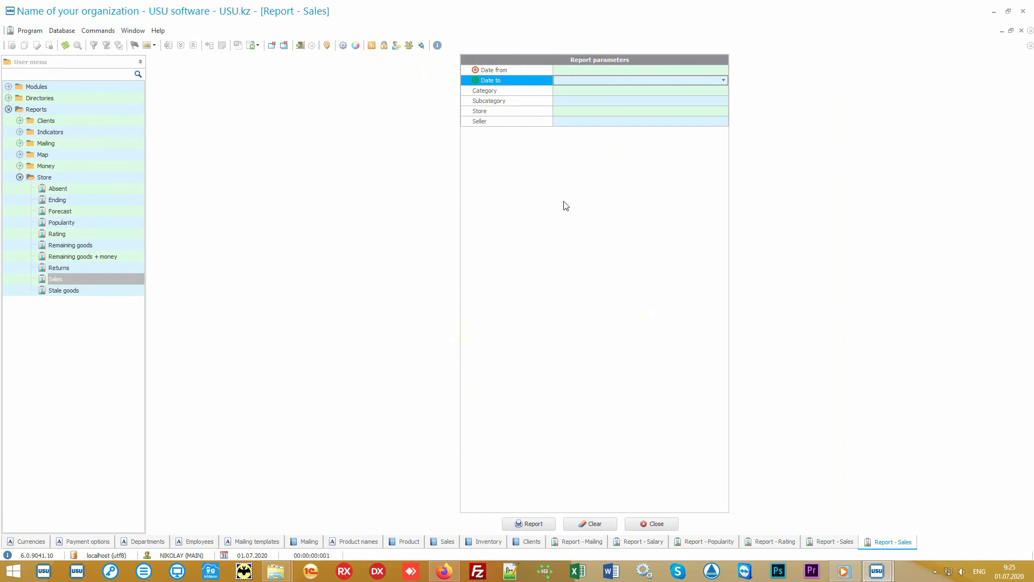
key("shift+Tab")
Set the period from 01.07.2020 (today) to 05.07.2020 and generate the Sales report.
left_click(725, 70)
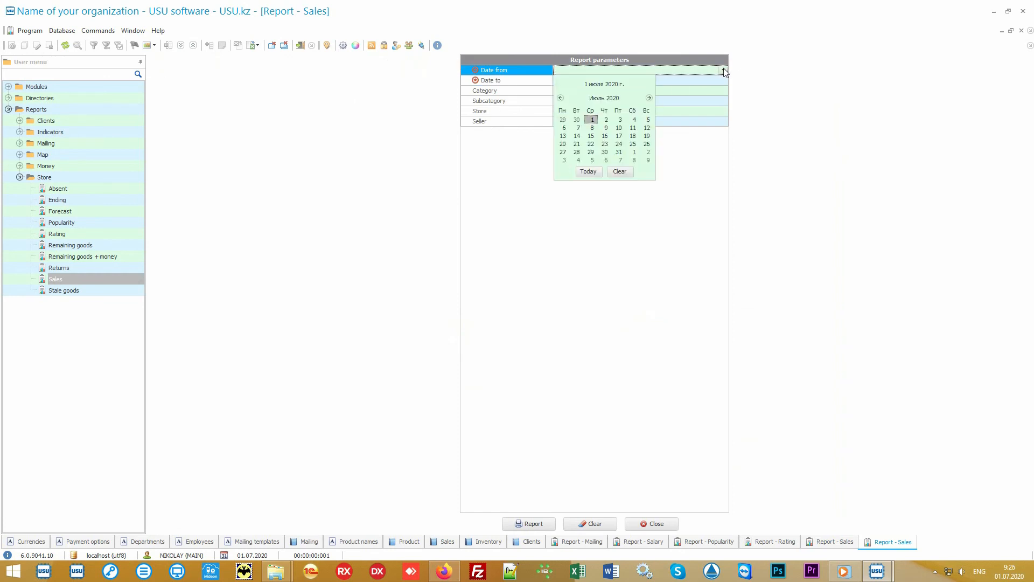
left_click(589, 172)
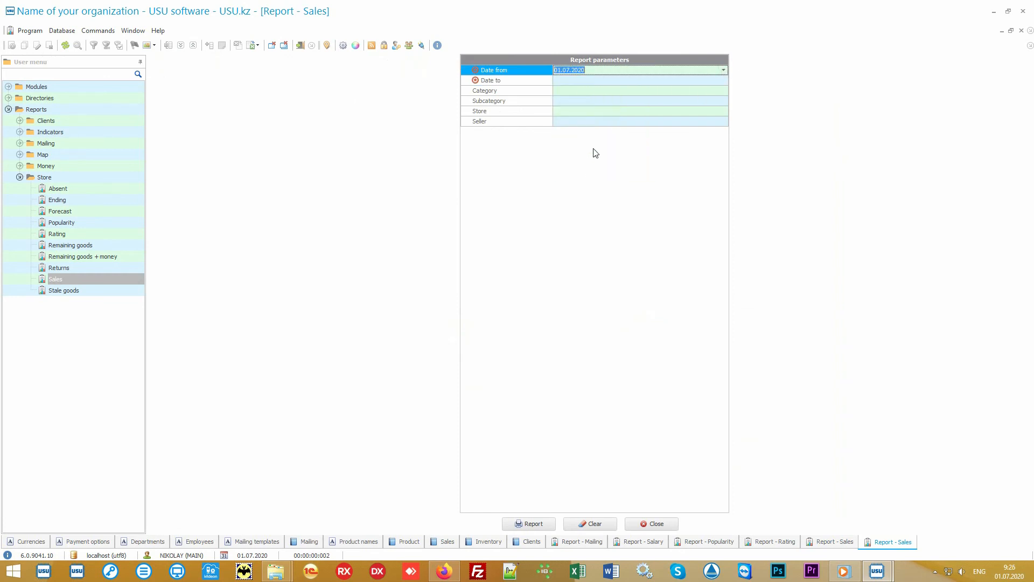
left_click(589, 81)
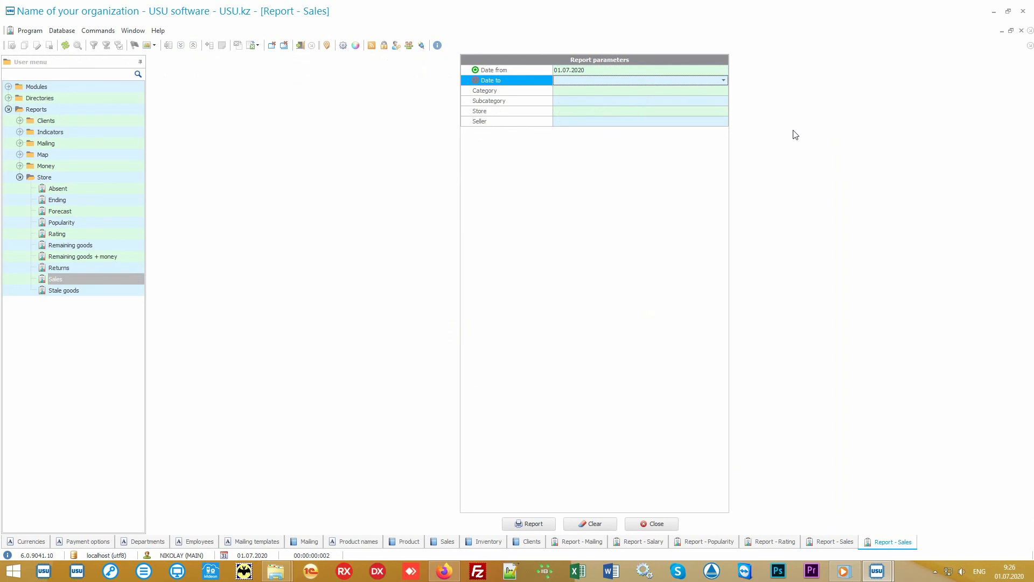
type("05.07.2020")
key("Tab")
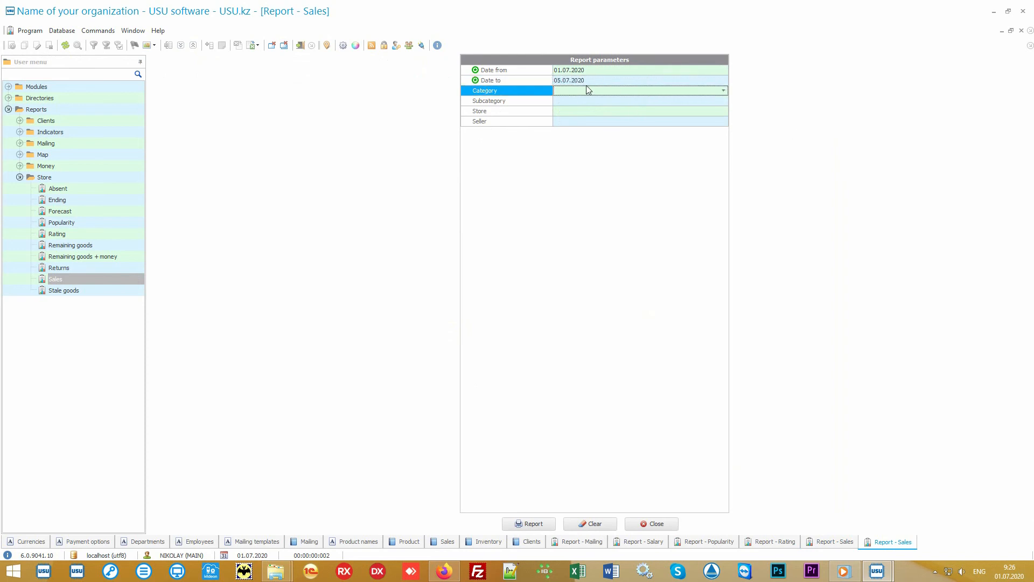
left_click(534, 525)
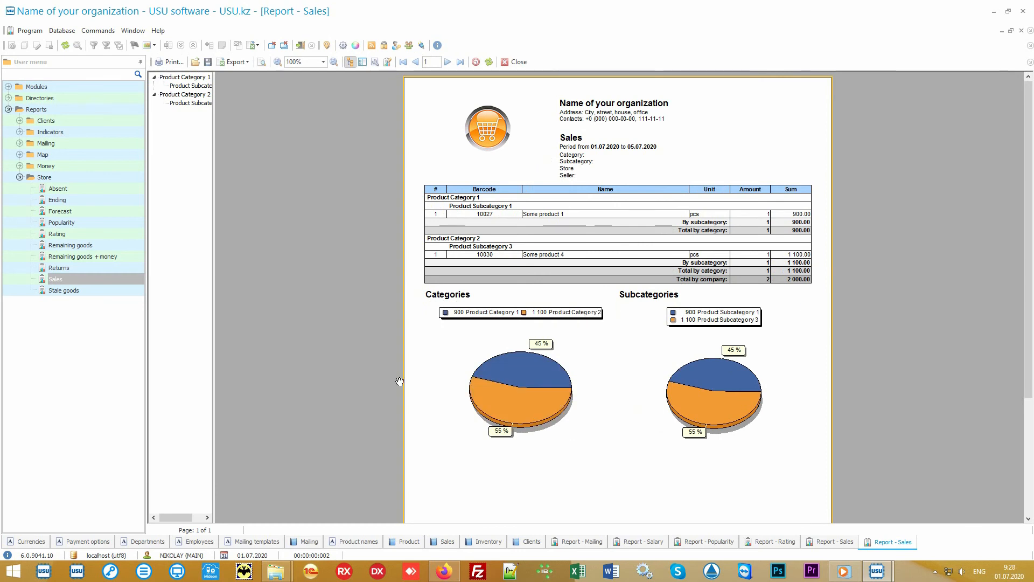
left_click(80, 178)
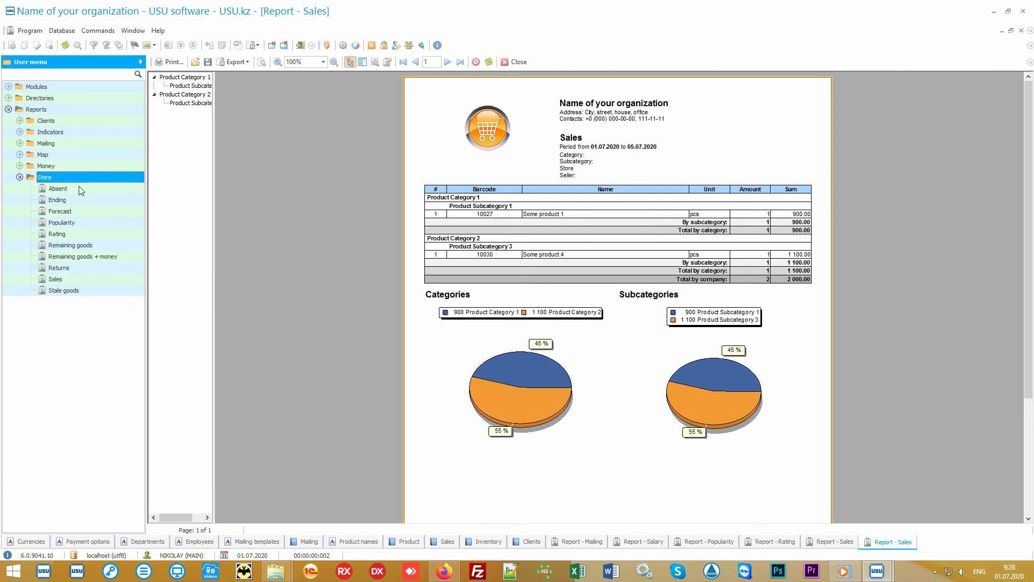
key("Down")
key("Down")
key("Down")
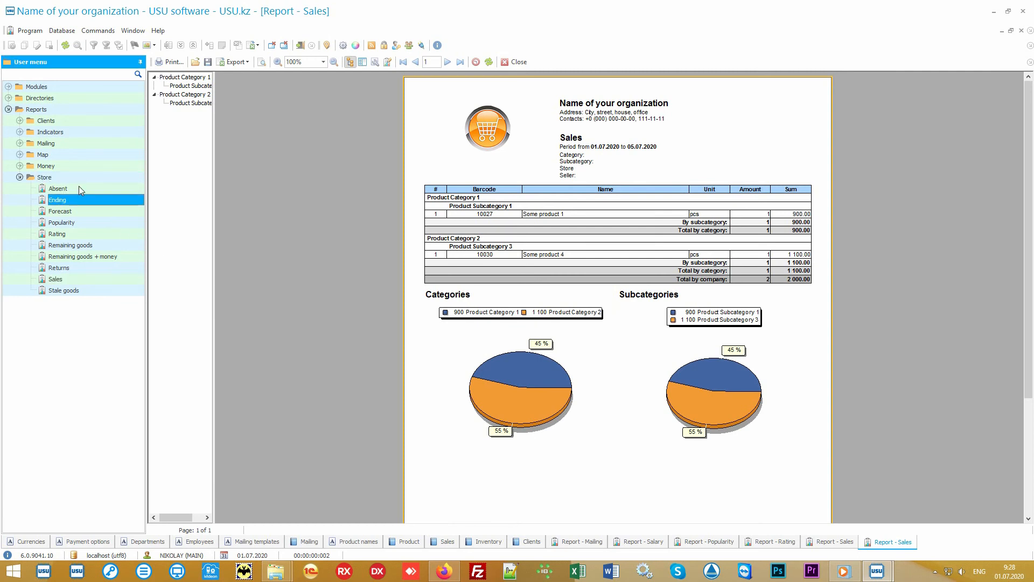
key("Down")
key("Down")
key("Down")
key("Down")
key("Down")
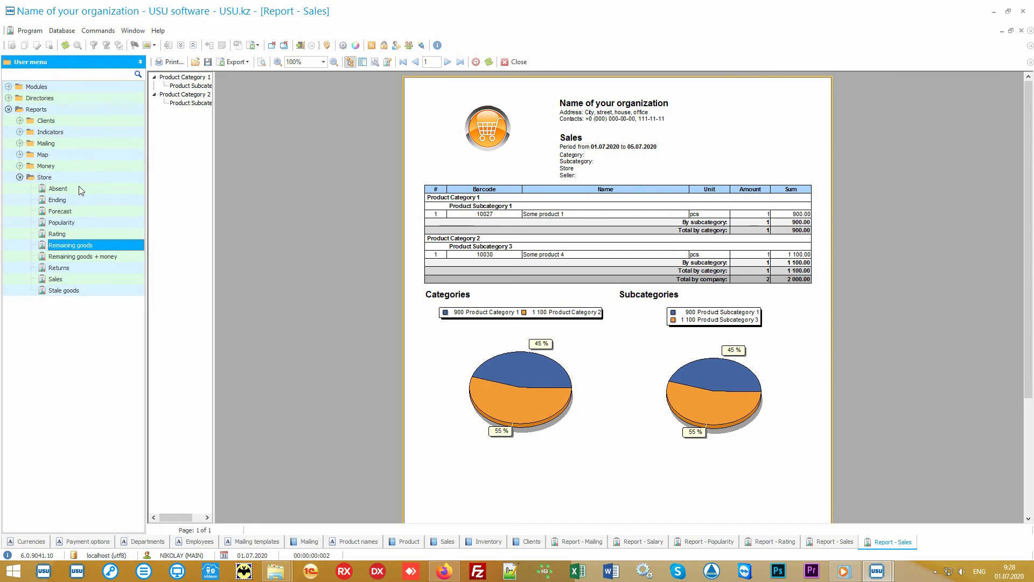
key("Down")
key("Down")
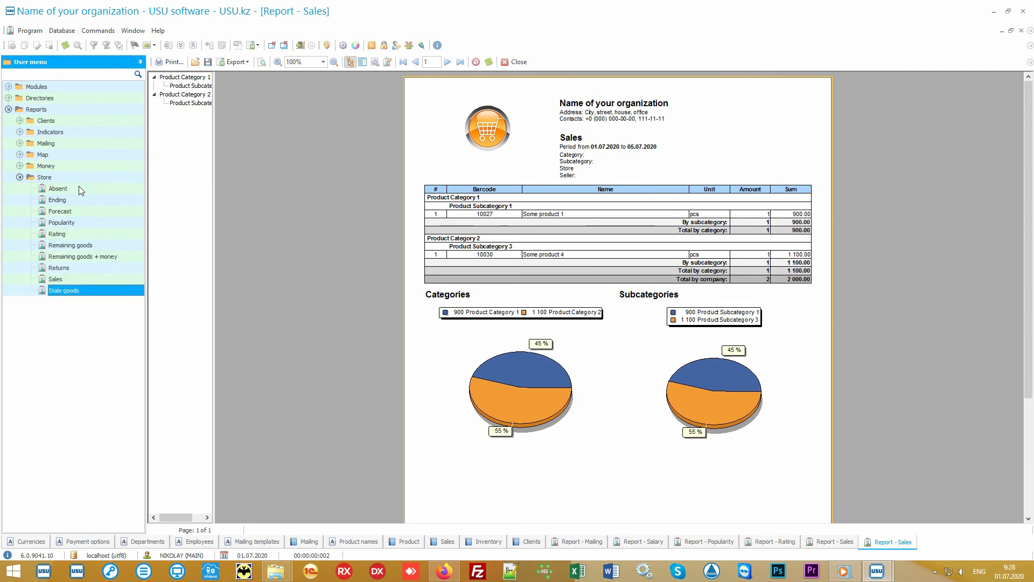
left_click(20, 166)
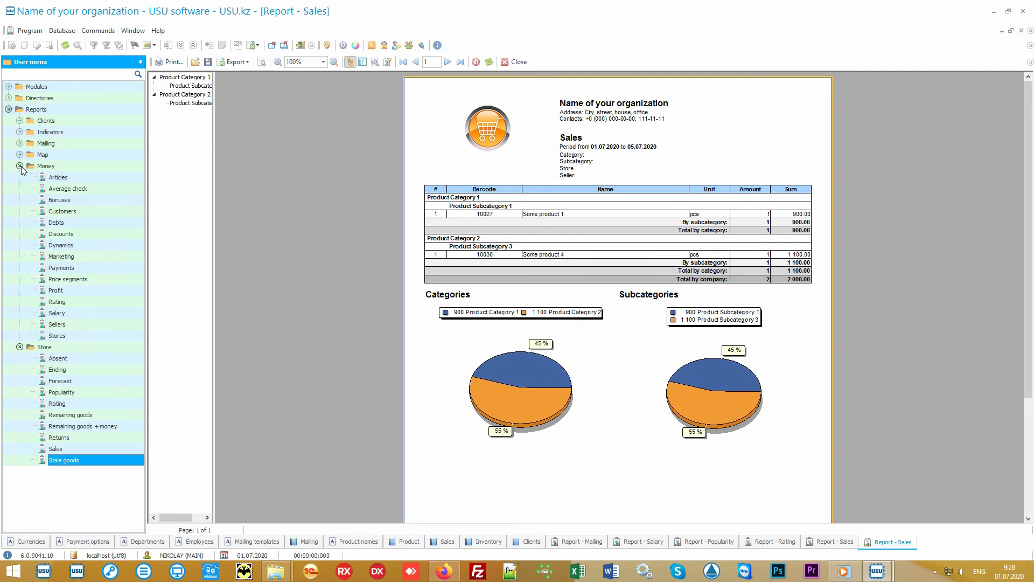
left_click(20, 166)
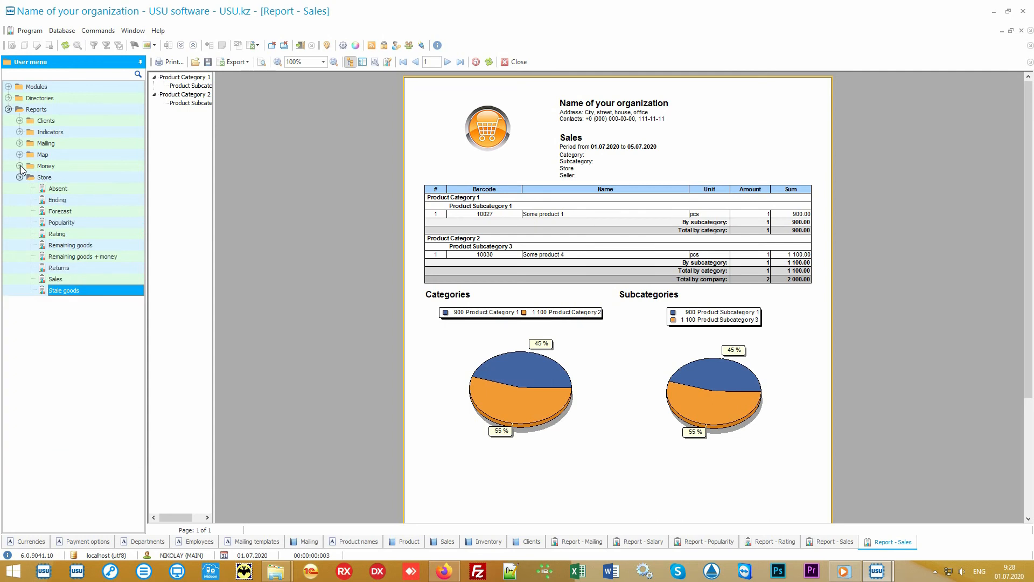
left_click(65, 178)
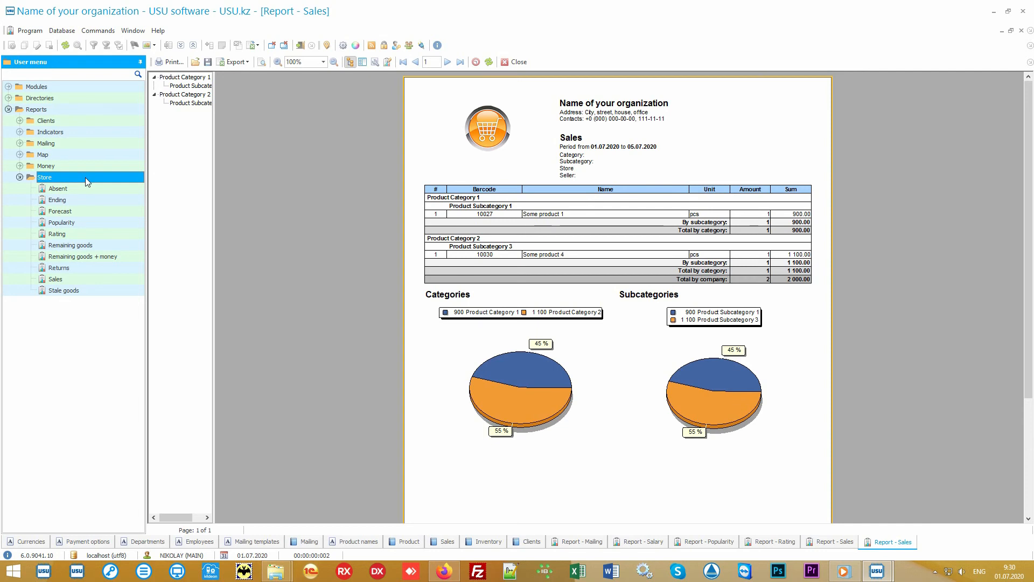
Open fresh Sales report parameters with Category, Subcategory, Store and Seller left blank; select Stale goods.
double_click(86, 278)
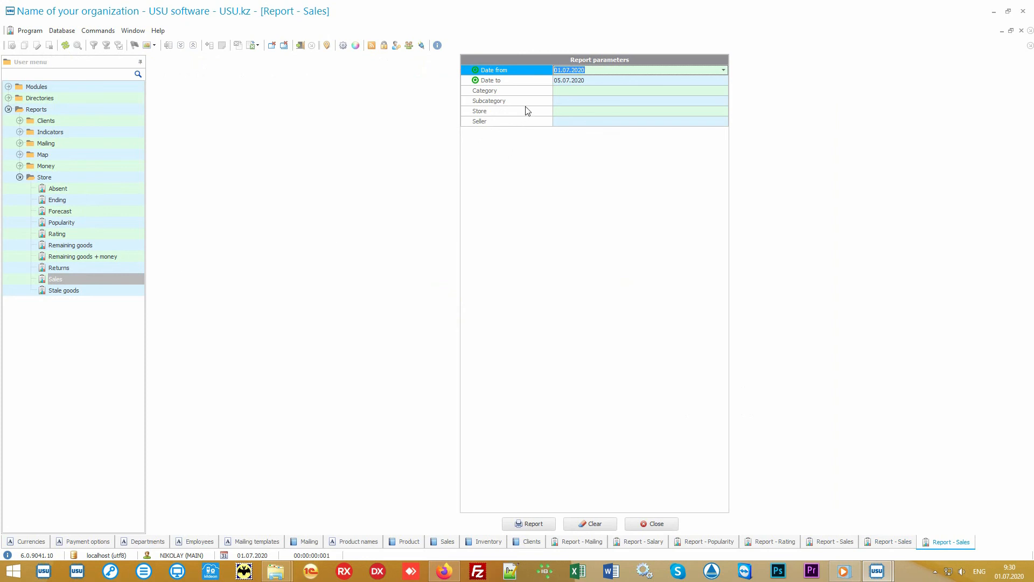
left_click(534, 82)
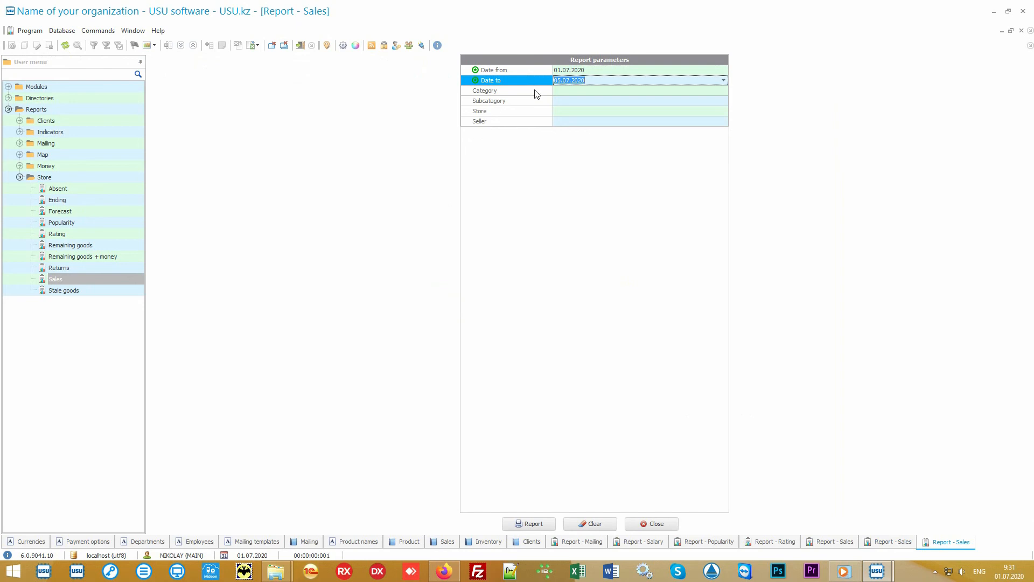
left_click(536, 93)
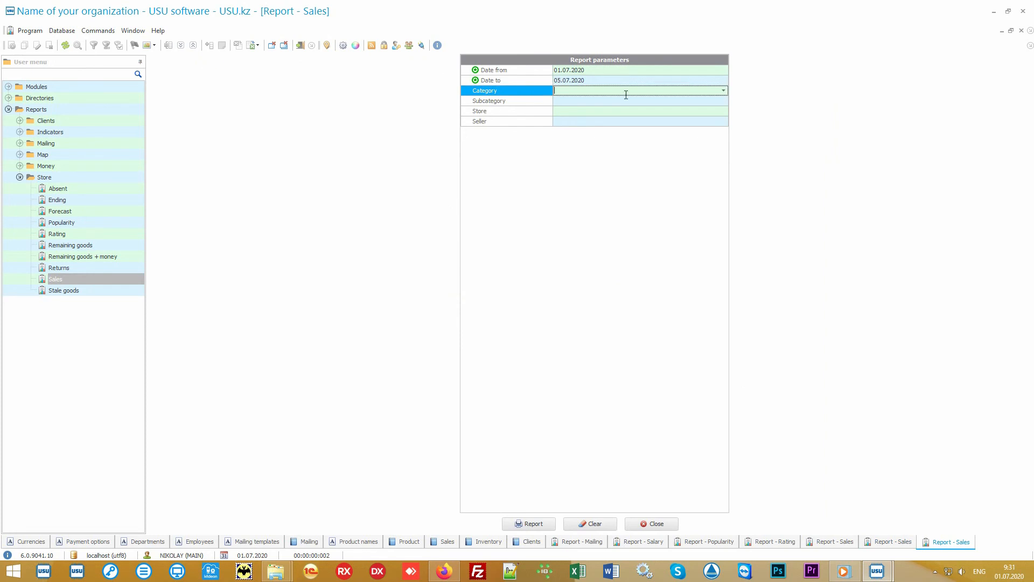
left_click(724, 91)
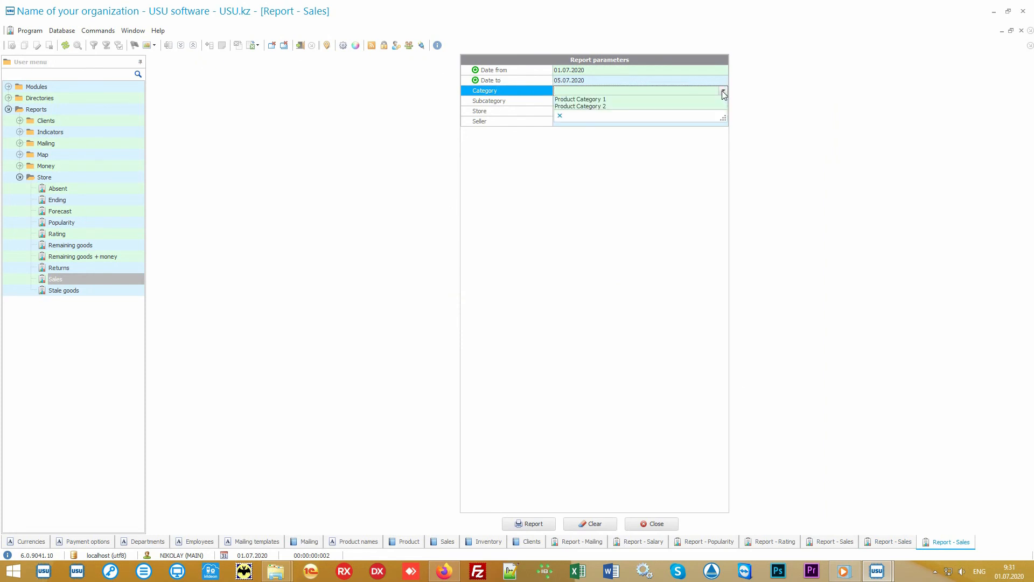
left_click(707, 90)
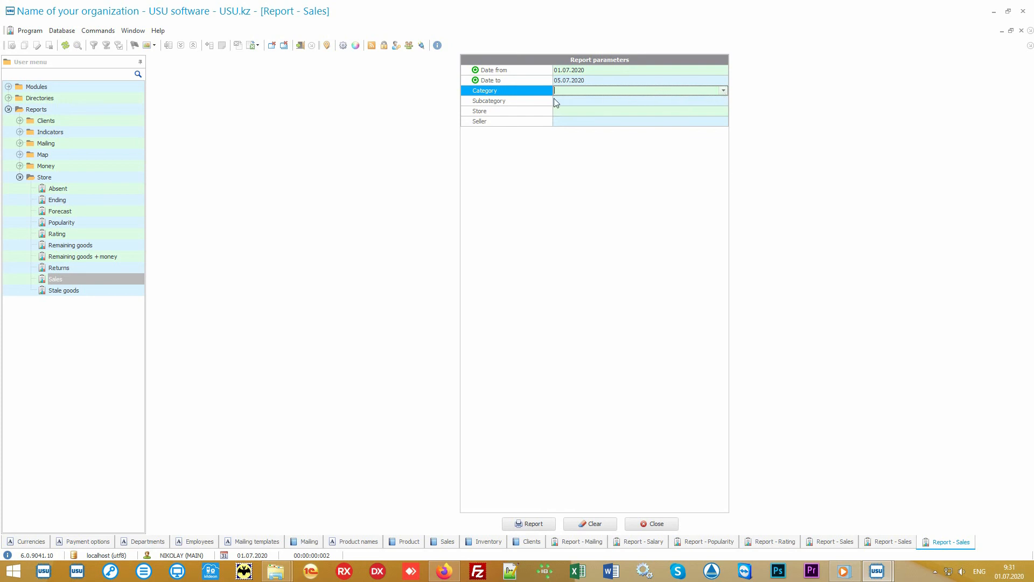
left_click(535, 103)
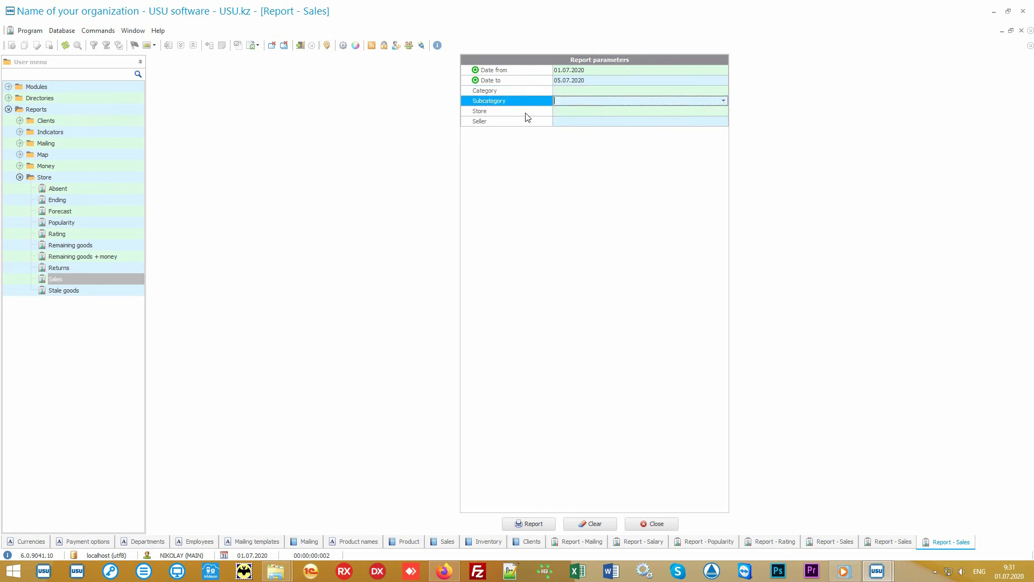
left_click(527, 113)
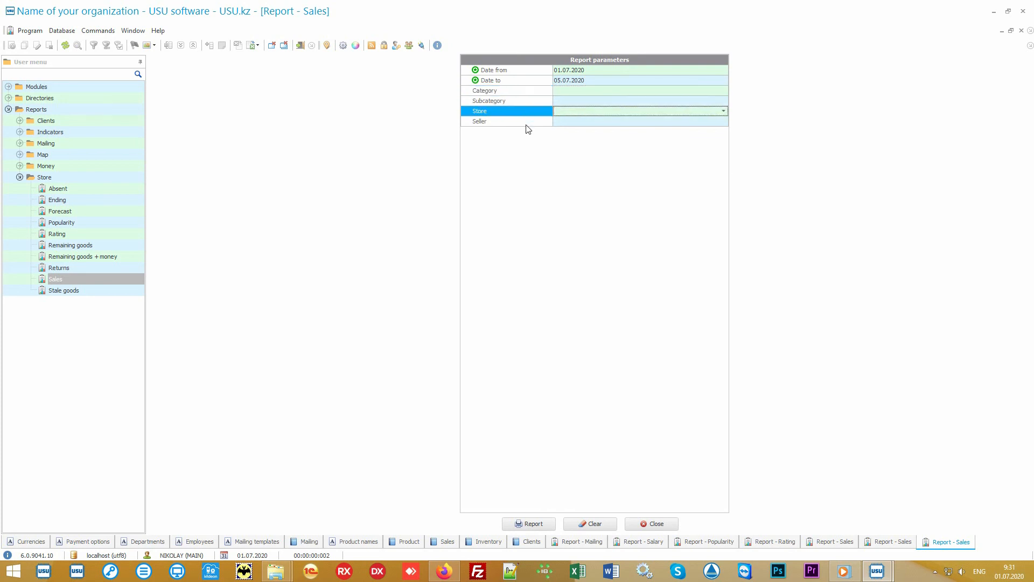
left_click(526, 124)
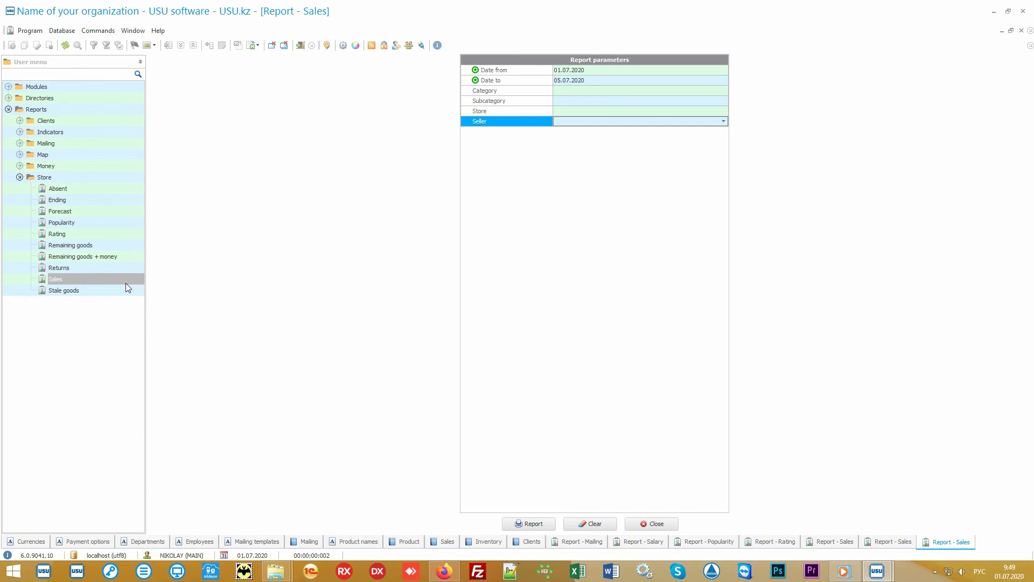
left_click(99, 293)
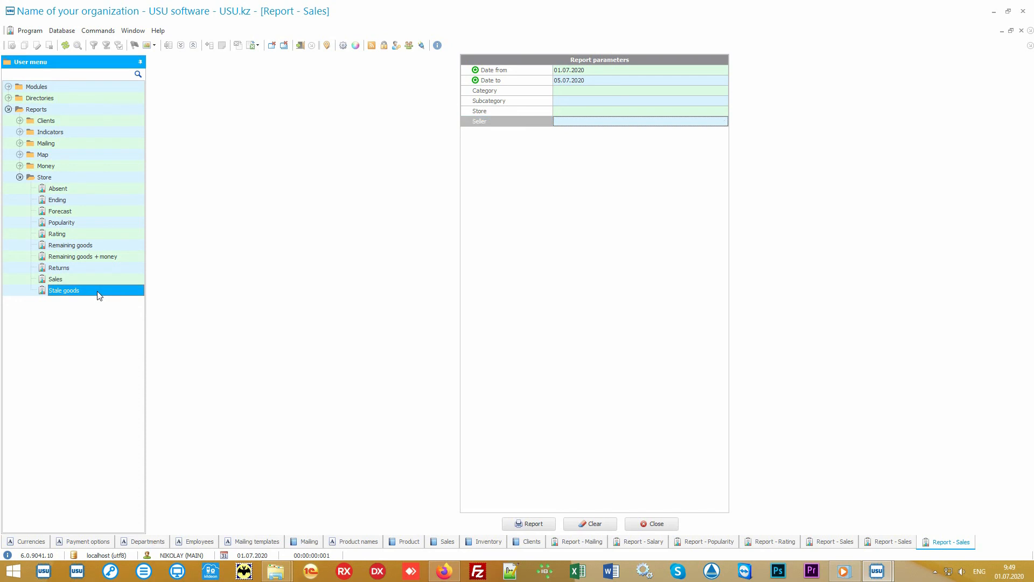
Generate the Stale goods report, then the Absent report for 01.01.2010–31.12.2020 with its pie chart.
left_click(529, 524)
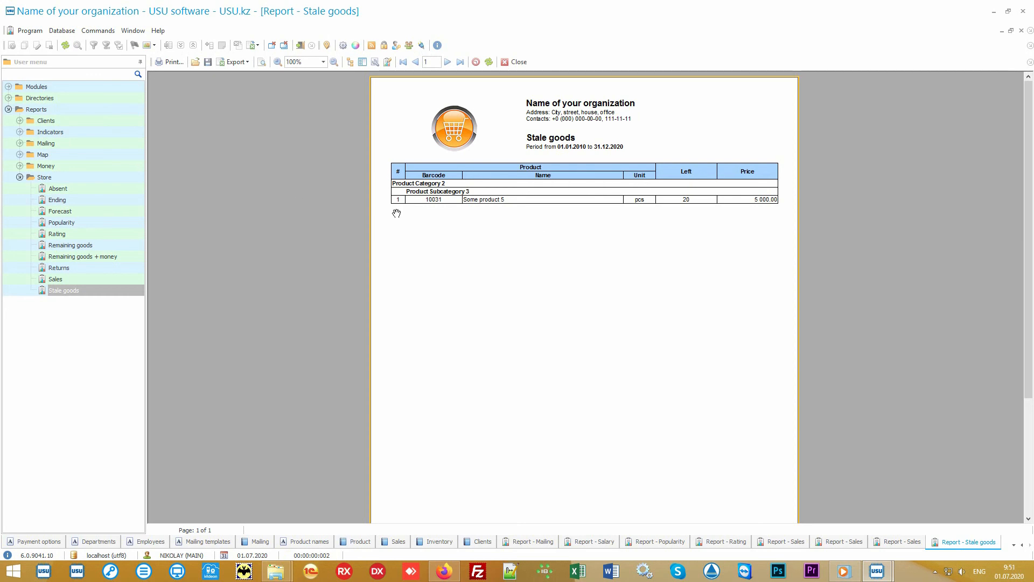
left_click(72, 191)
double_click(70, 188)
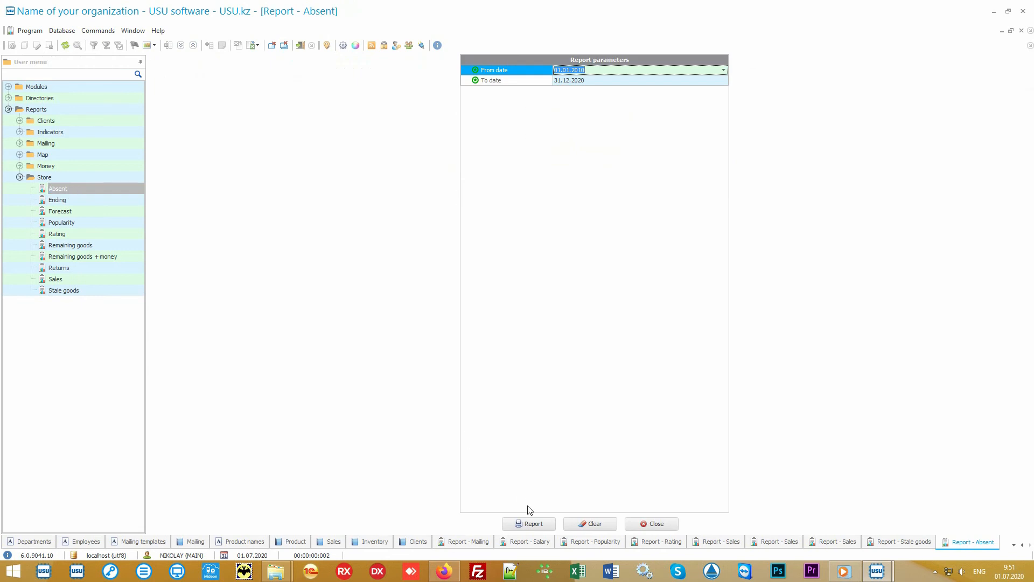
left_click(540, 524)
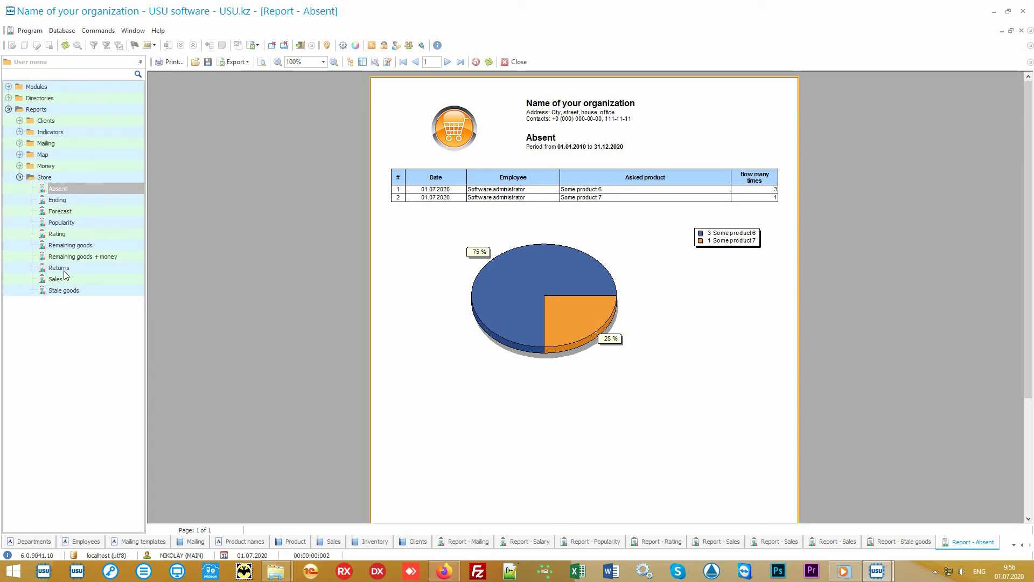
Run the Returns report, then the Forecast report for 01.06.2020–01.07.2020 showing days of stock.
left_click(68, 267)
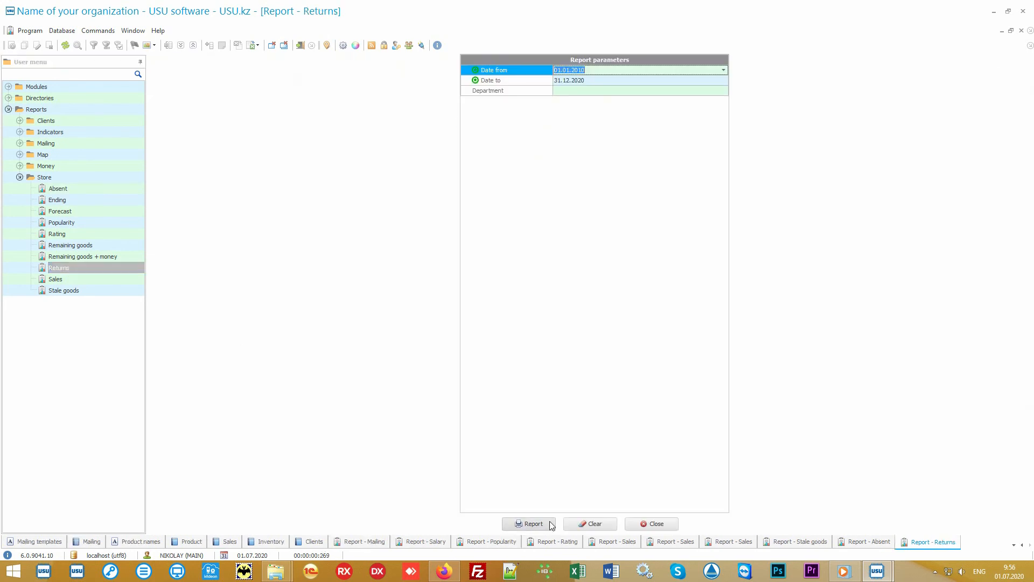
left_click(528, 522)
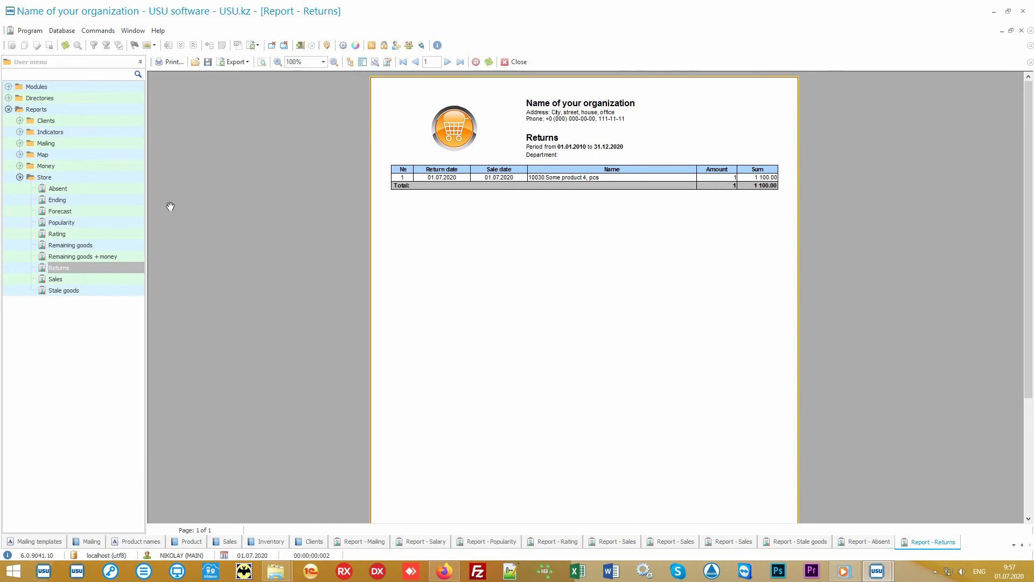
left_click(87, 212)
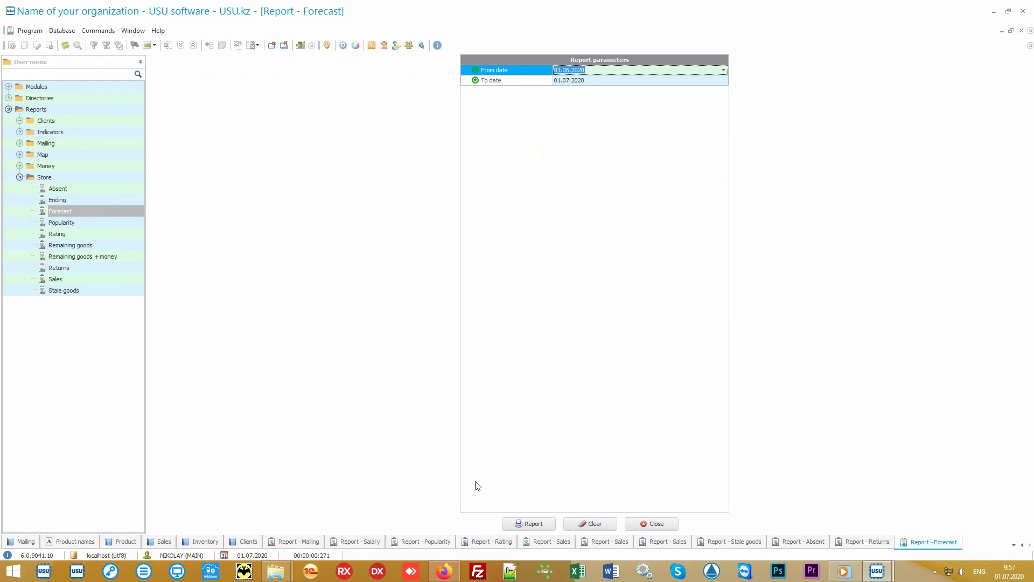
left_click(533, 523)
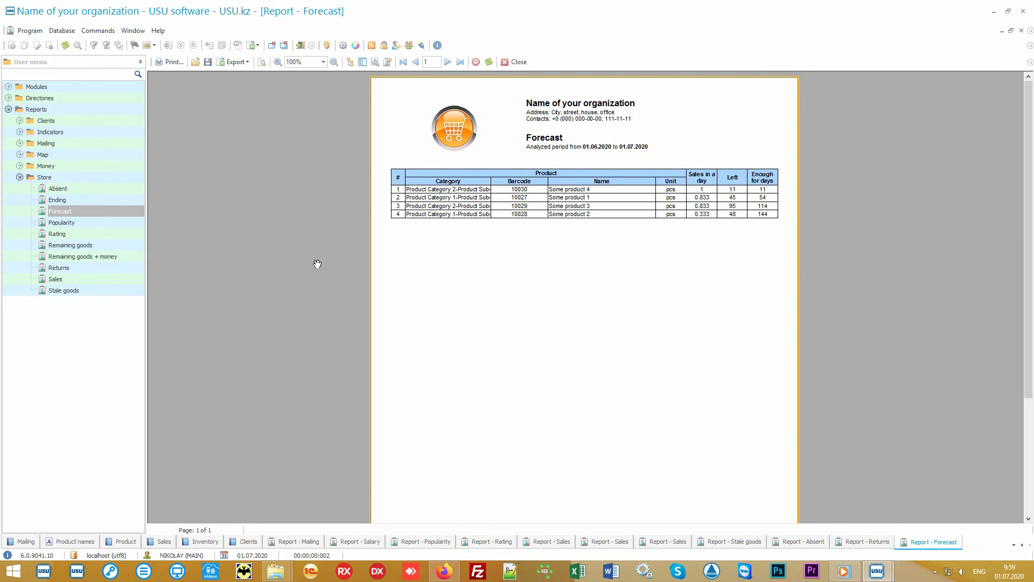
View the Ending report, then run Remaining goods for 01.07.2020 listing five products.
left_click(115, 199)
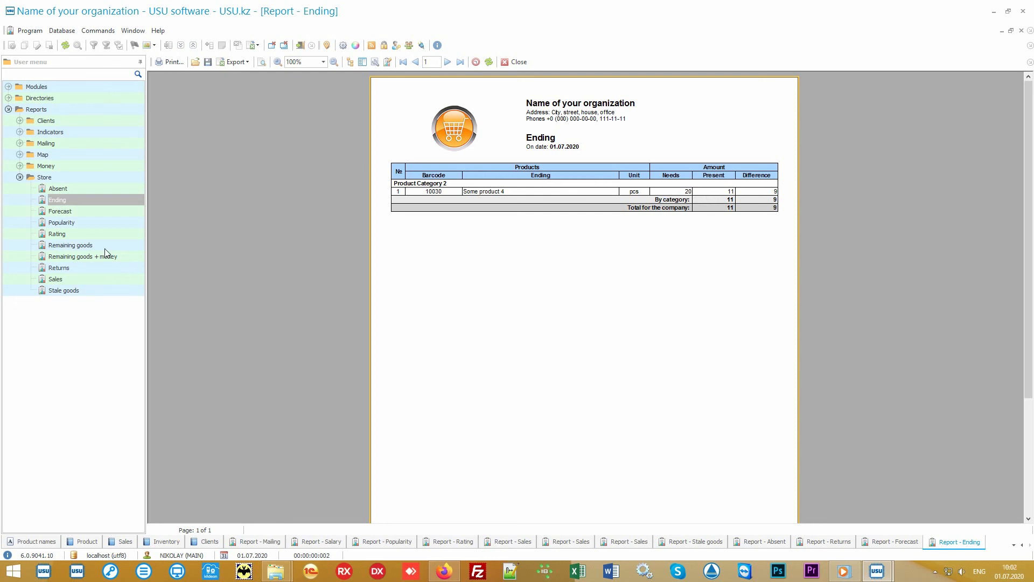
left_click(104, 247)
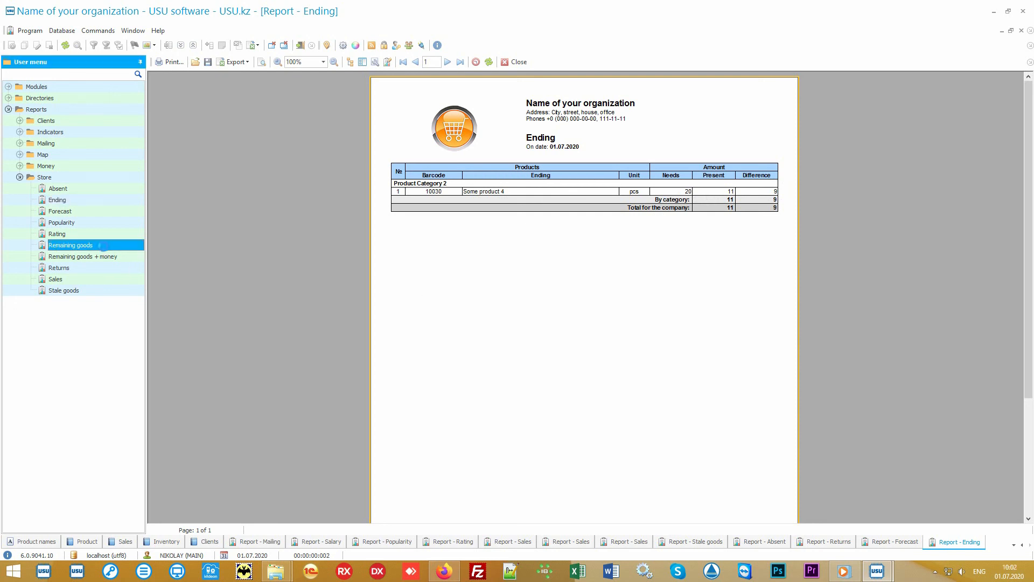
left_click(538, 524)
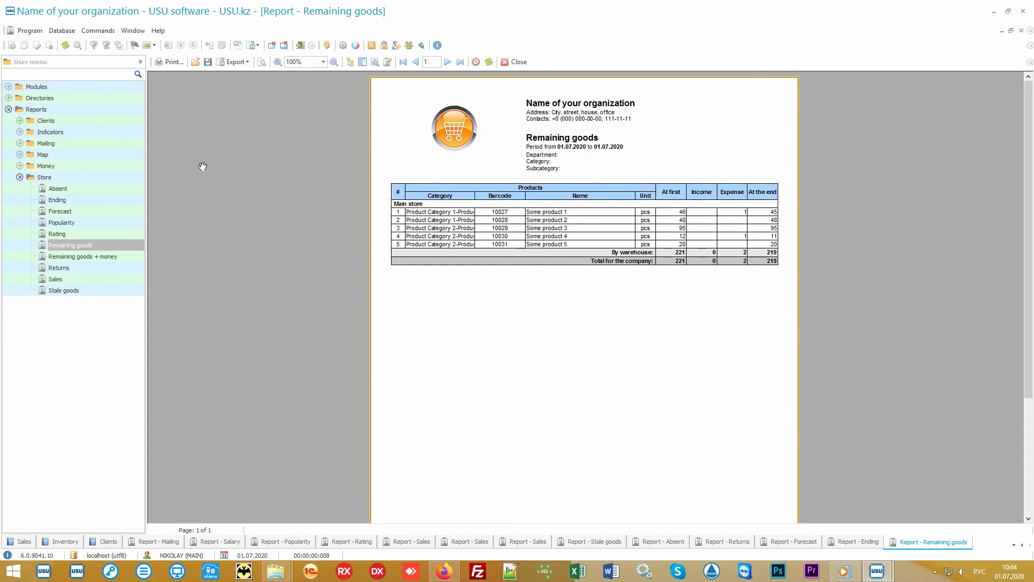
Expand the Money reports group and collapse the Store group in the menu tree.
double_click(102, 167)
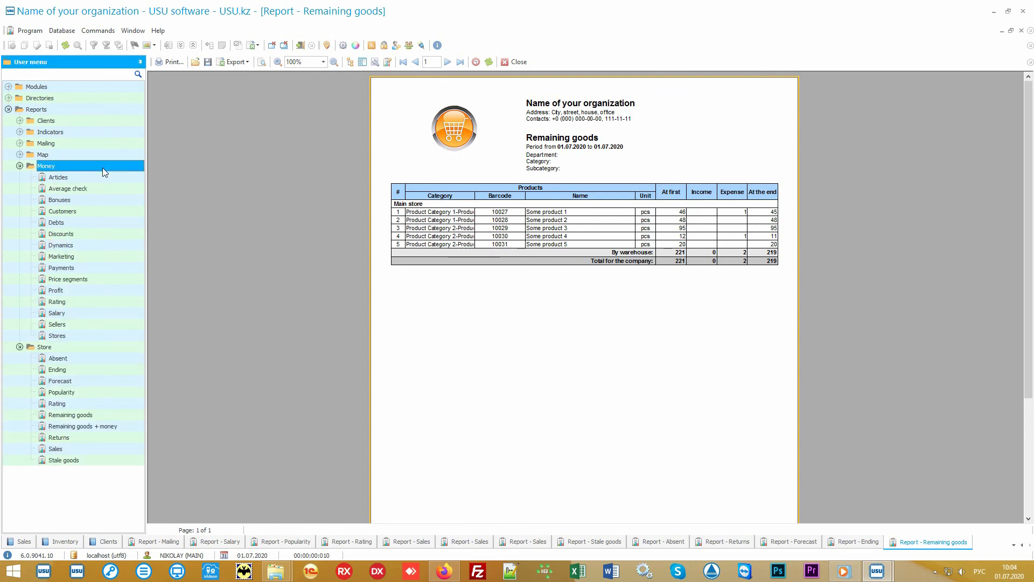
left_click(35, 348)
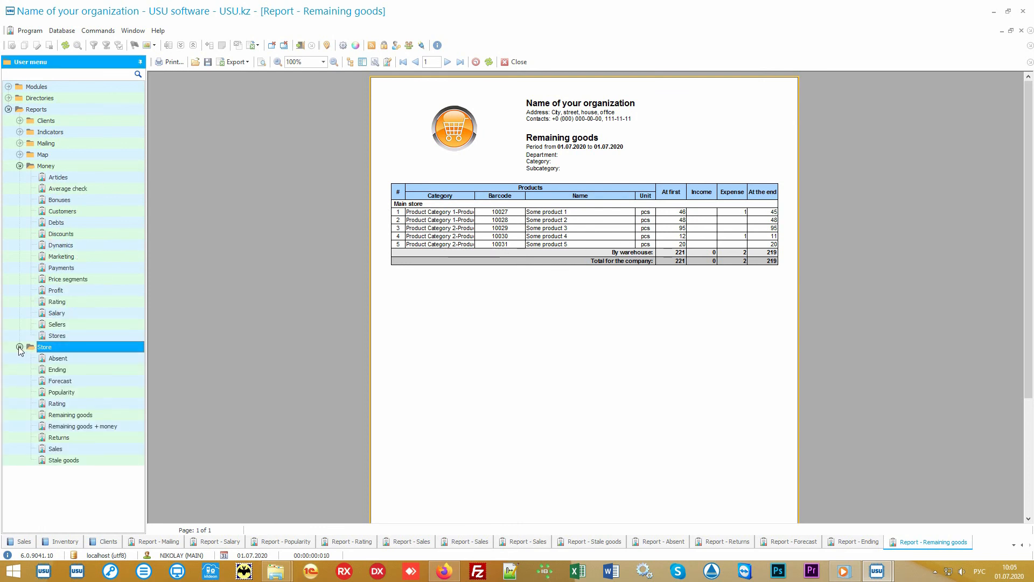
left_click(20, 347)
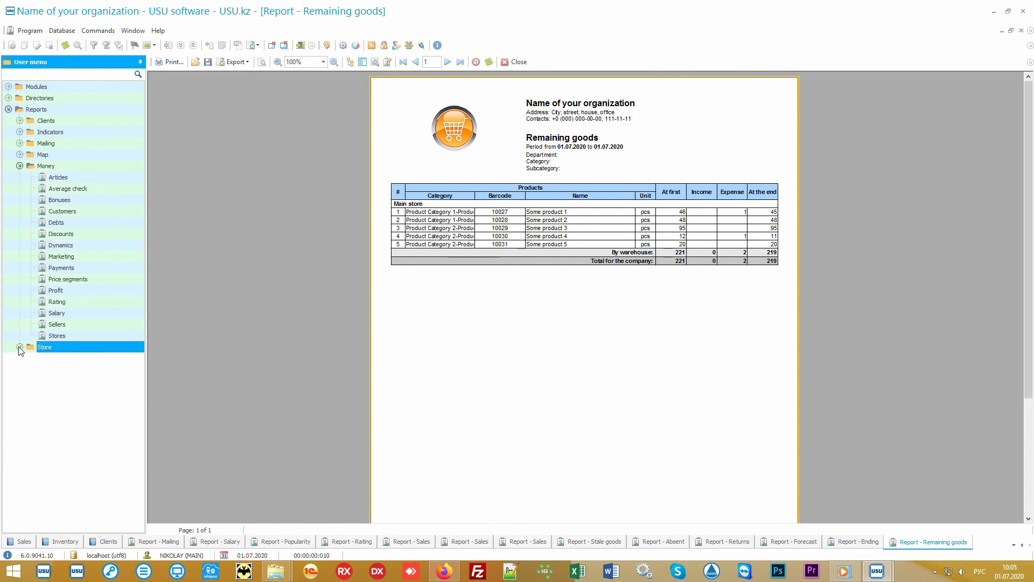
View the Financial items directory, then open Articles report parameters for 01.01.2020–31.12.2020.
left_click(80, 168)
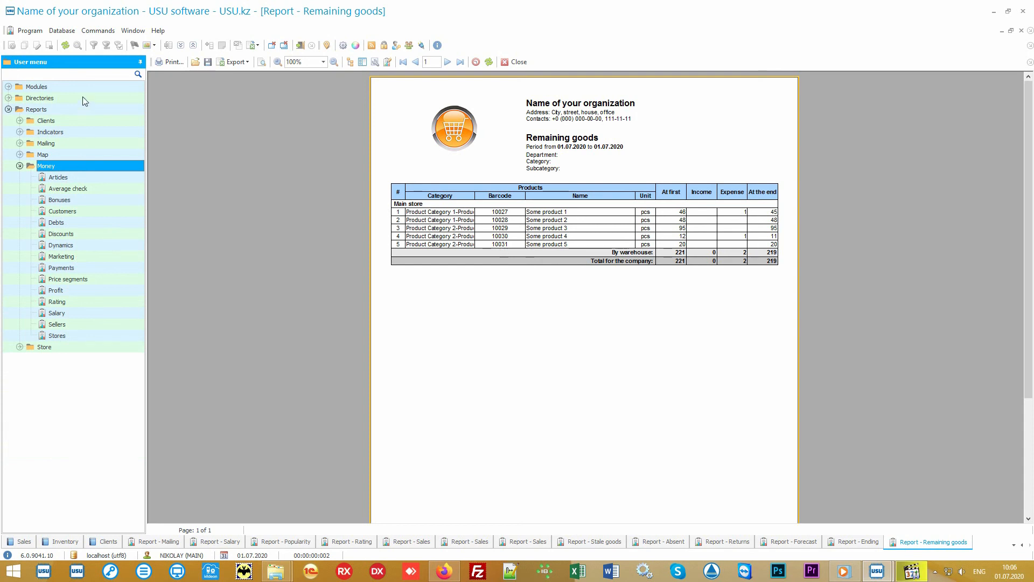
double_click(82, 97)
double_click(74, 142)
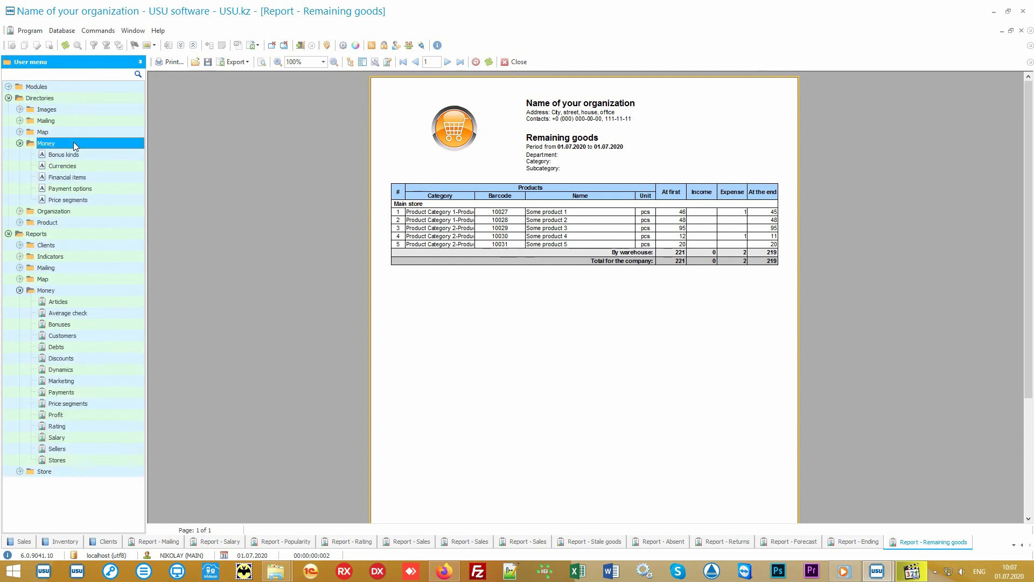
double_click(100, 177)
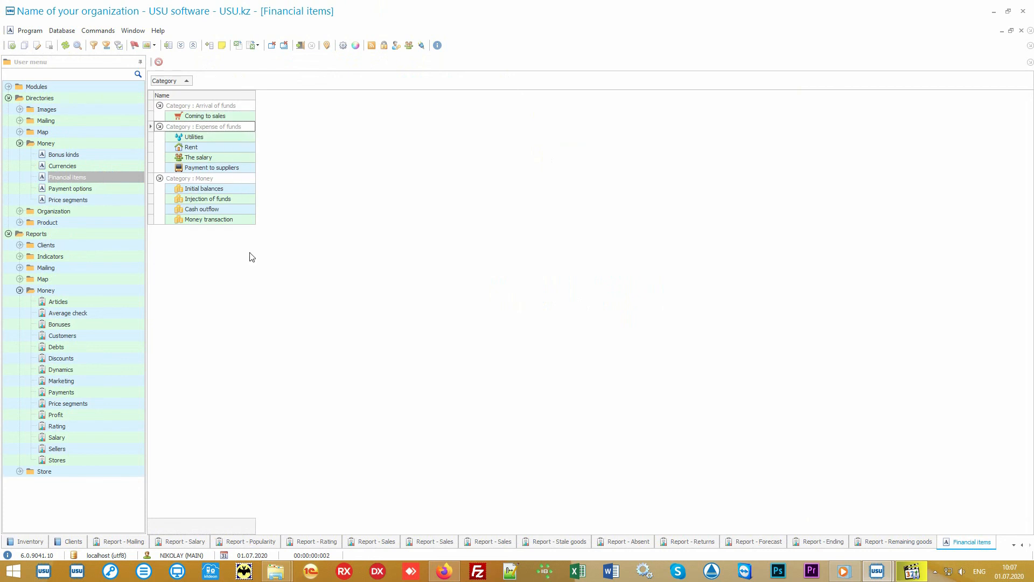
double_click(98, 301)
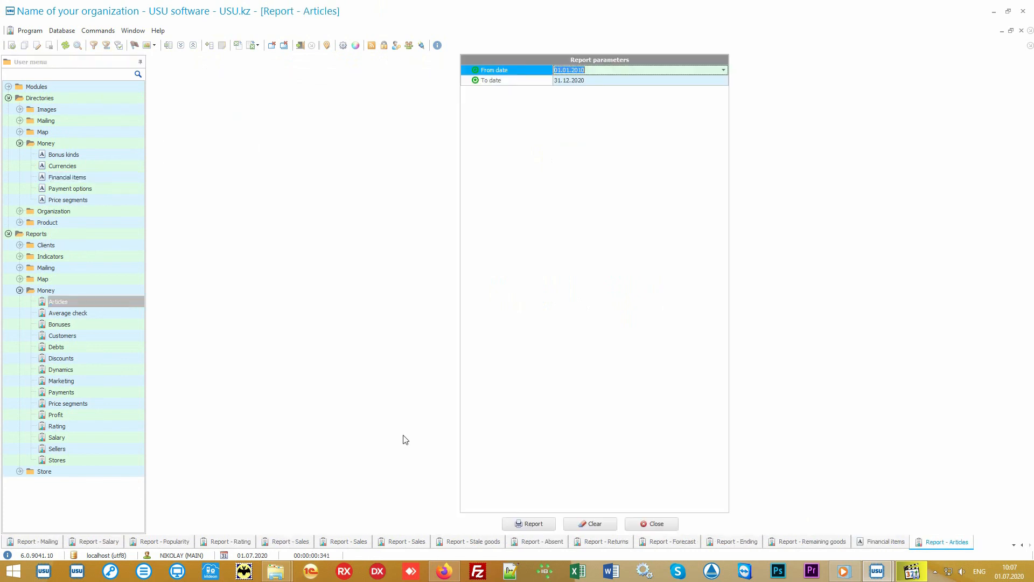
Generate the Articles report: expenses 74 000.00, income 11 150.00, with Income and Expense bar charts.
left_click(529, 524)
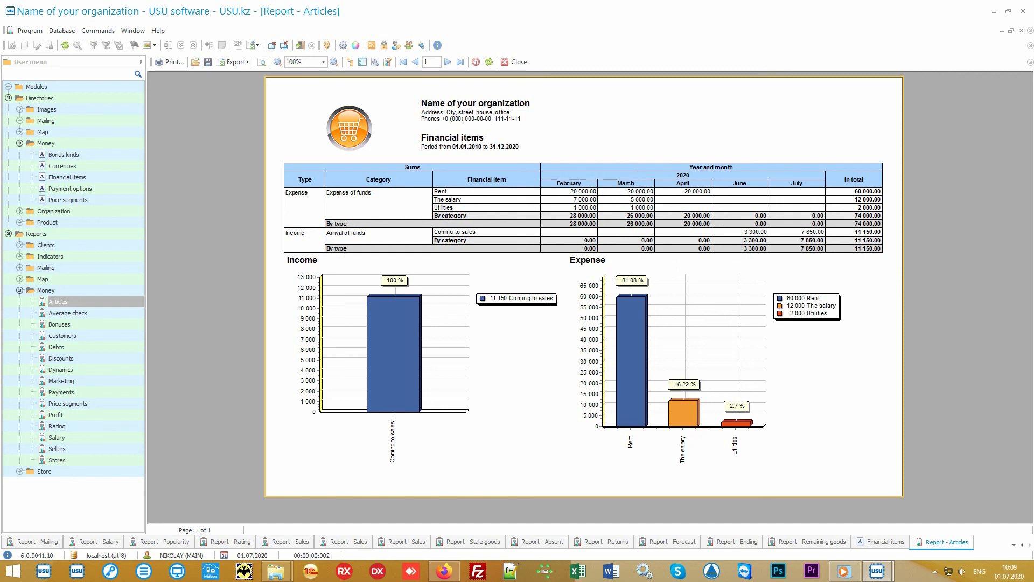
Run the Average check report, then the Price segments report showing 8 sales totalling 13 750.00.
double_click(68, 313)
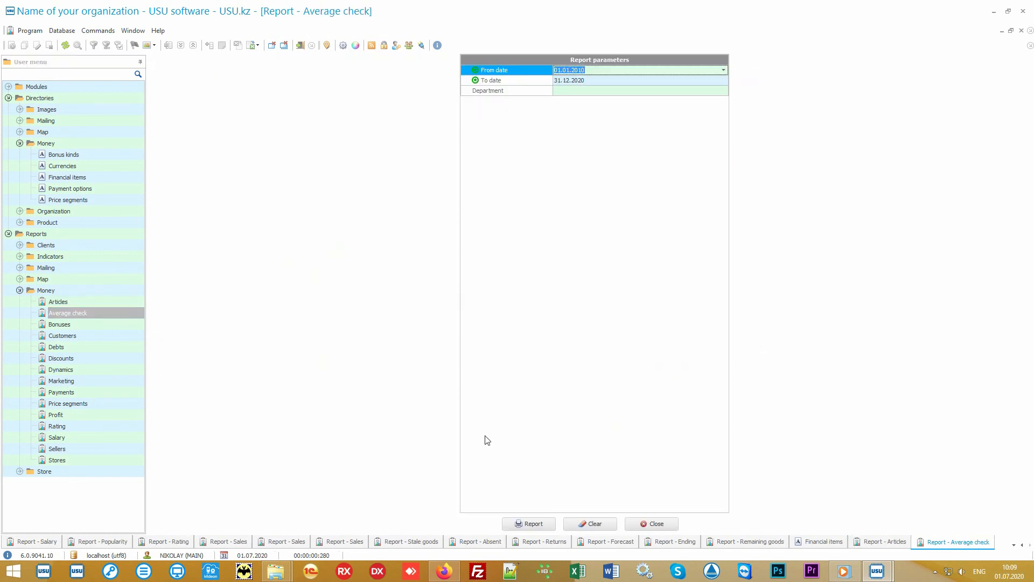
left_click(548, 524)
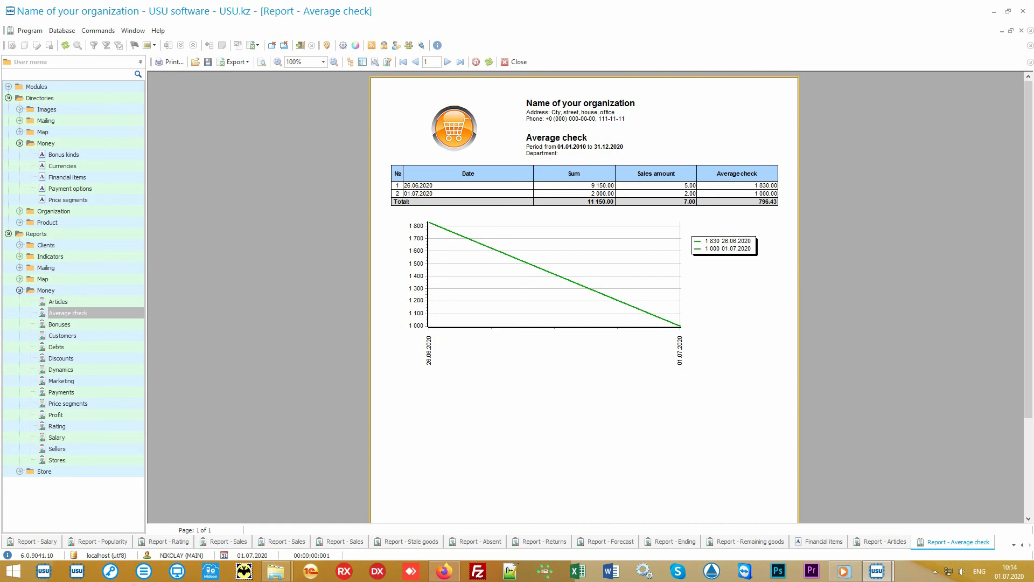
double_click(115, 403)
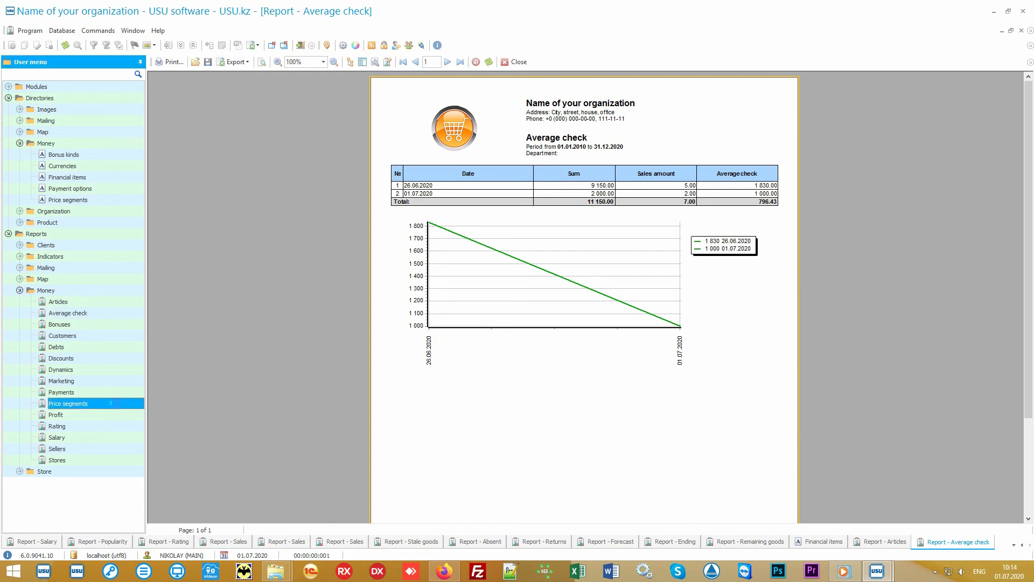
left_click(530, 521)
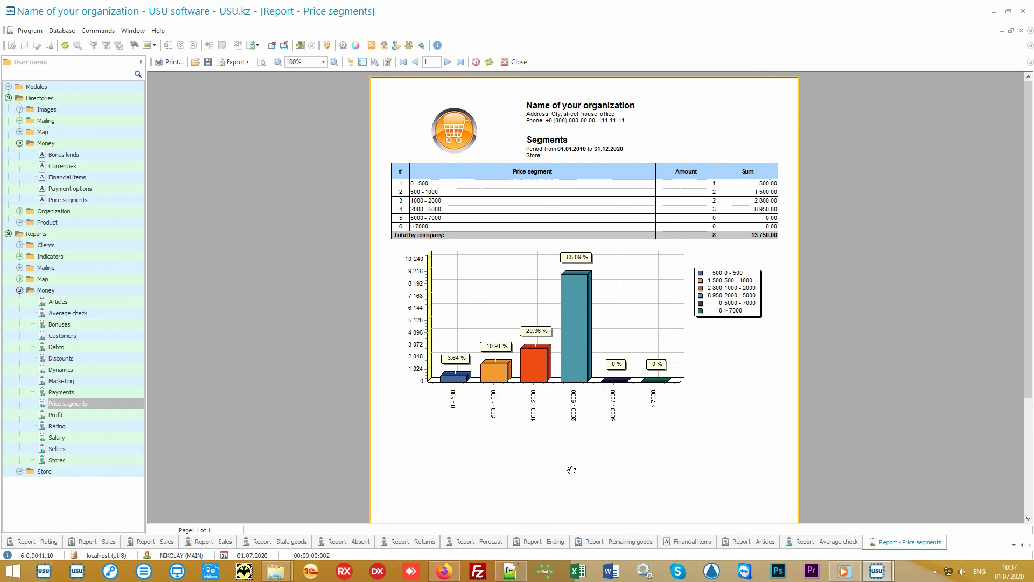
Generate the Rating report, then the Marketing report: 3 clients, 11 150.00, Unknown sources 54.71%.
left_click(99, 428)
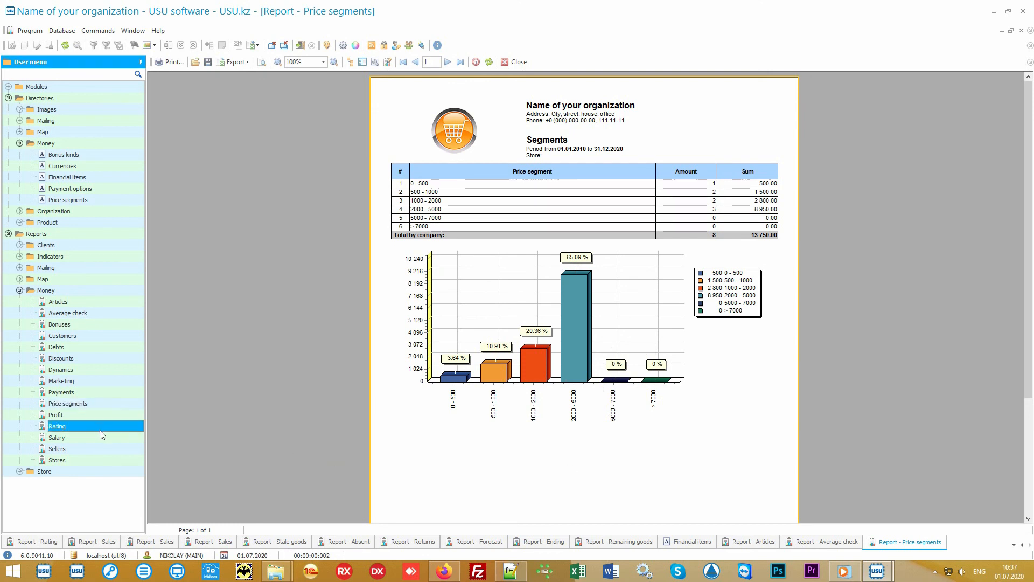
double_click(104, 428)
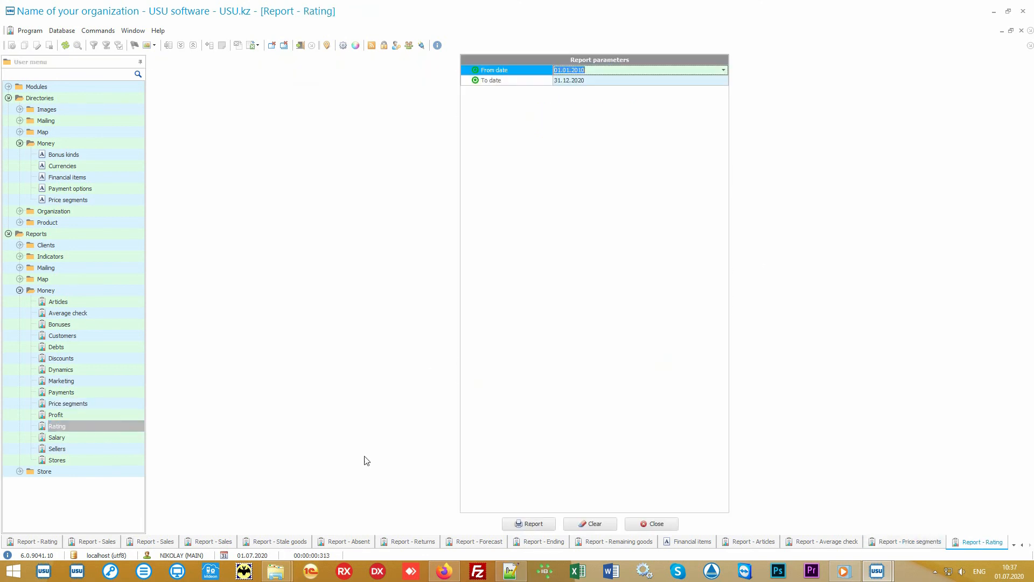
left_click(529, 523)
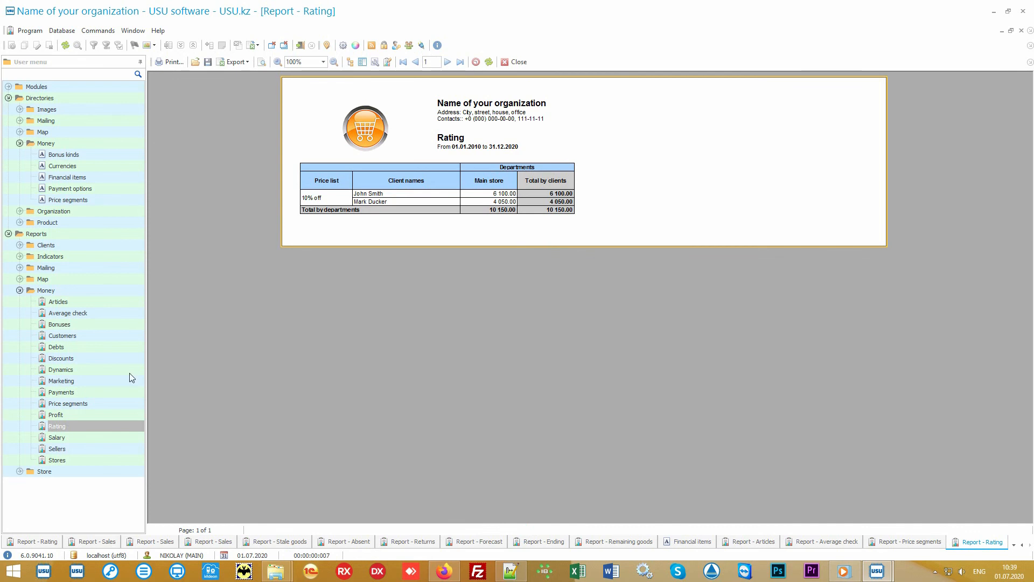
left_click(102, 380)
left_click(521, 522)
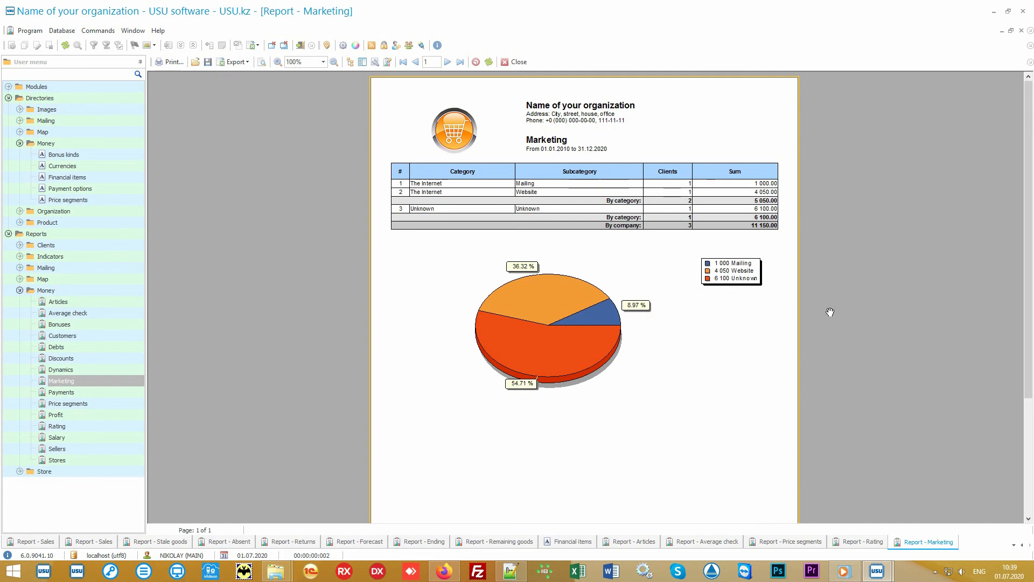
Run the Stores report, then the Sellers report totalling 12 250.00.
left_click(105, 458)
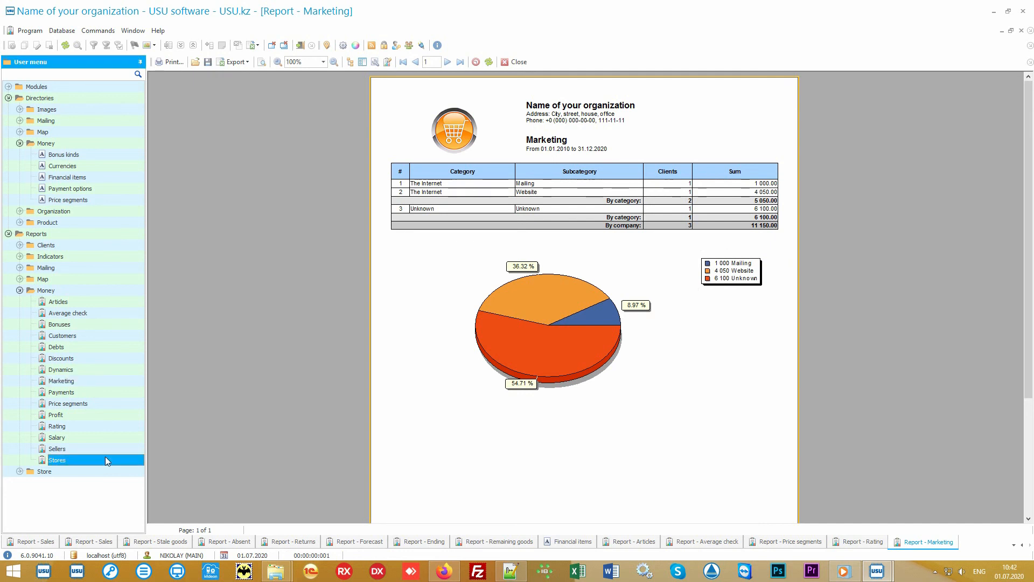
left_click(531, 526)
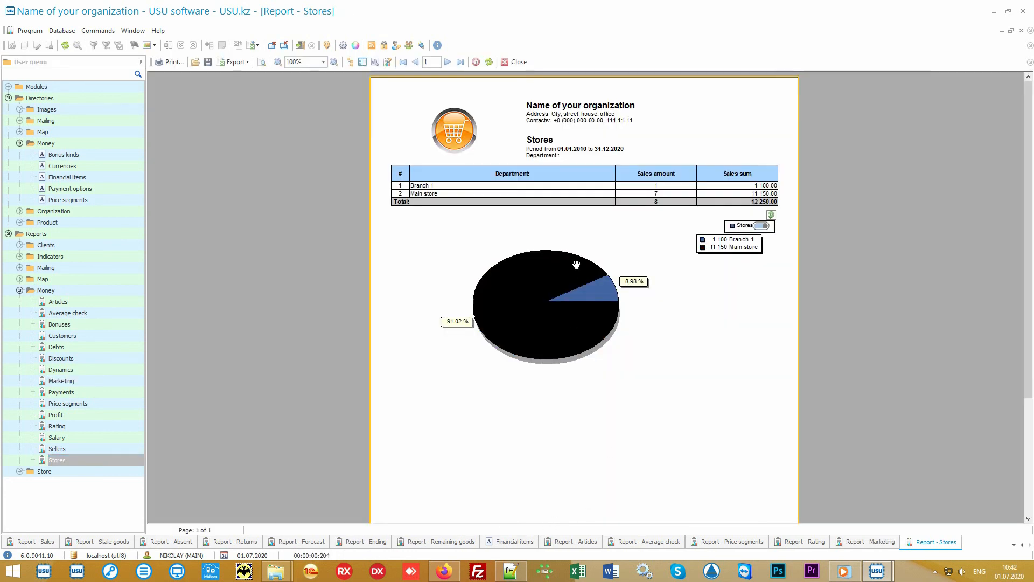
left_click(96, 449)
left_click(526, 525)
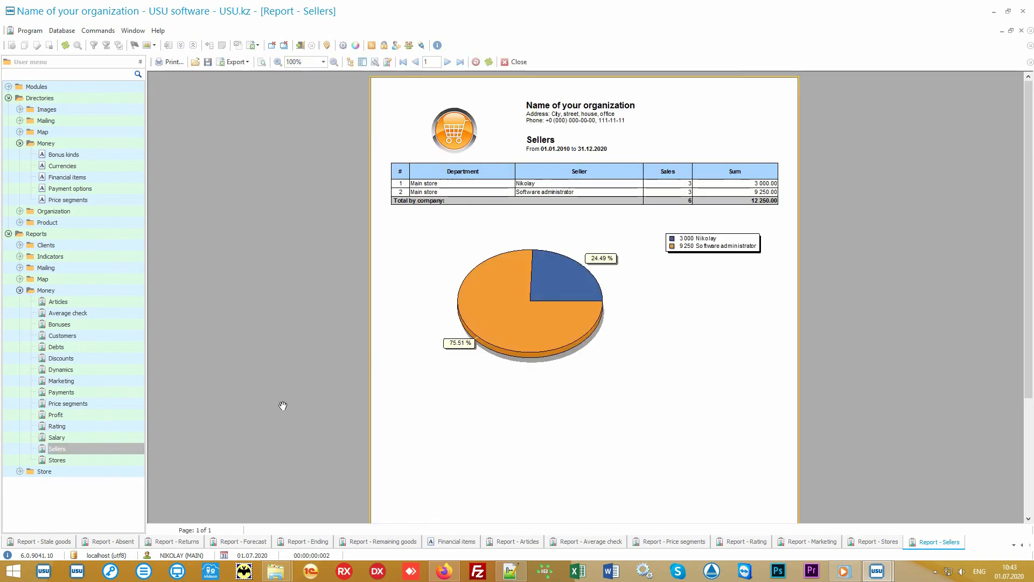
Run the Salary report, then open the Discounts report parameters dated to 31.12.2020.
left_click(92, 436)
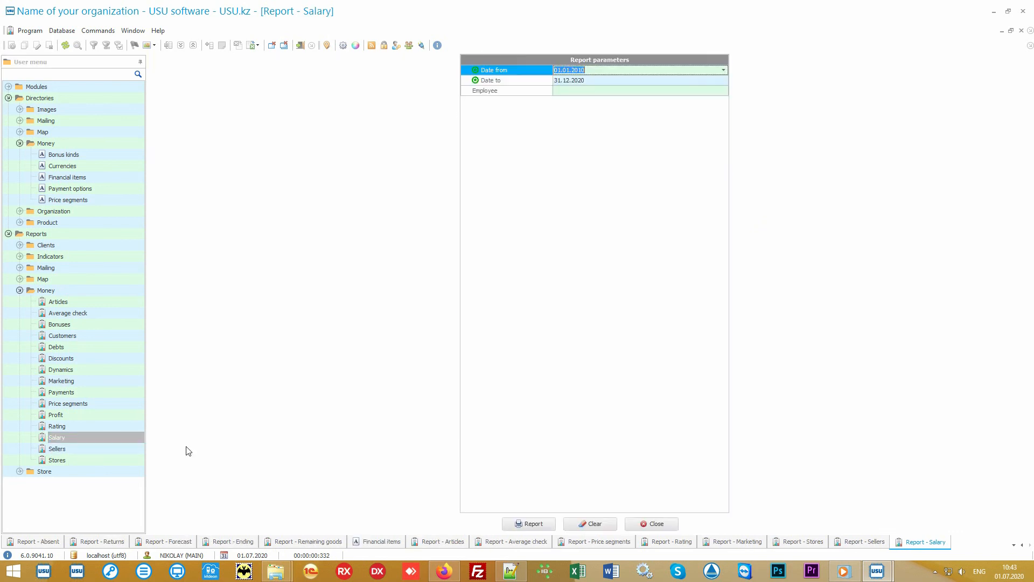
left_click(525, 524)
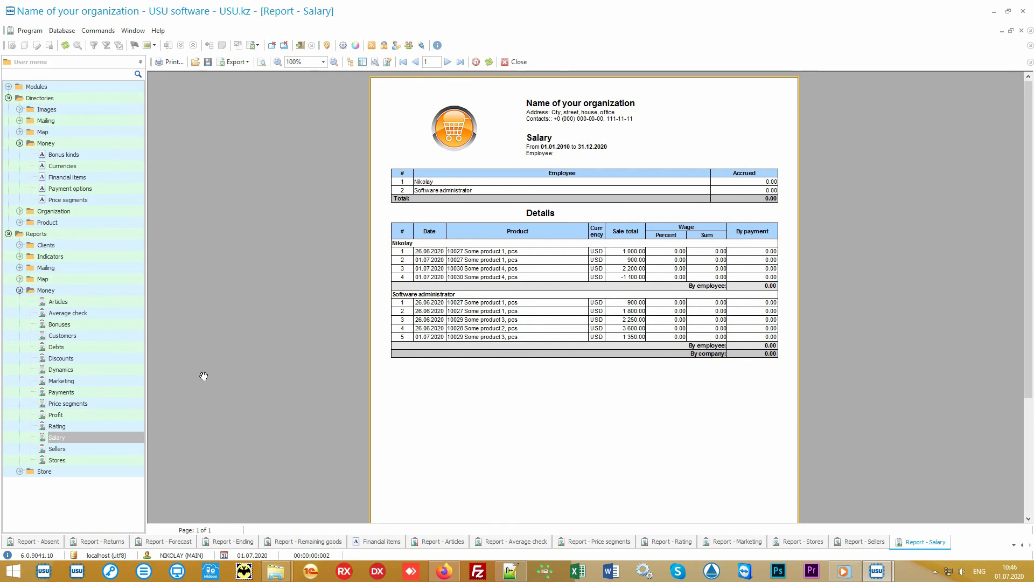
left_click(119, 356)
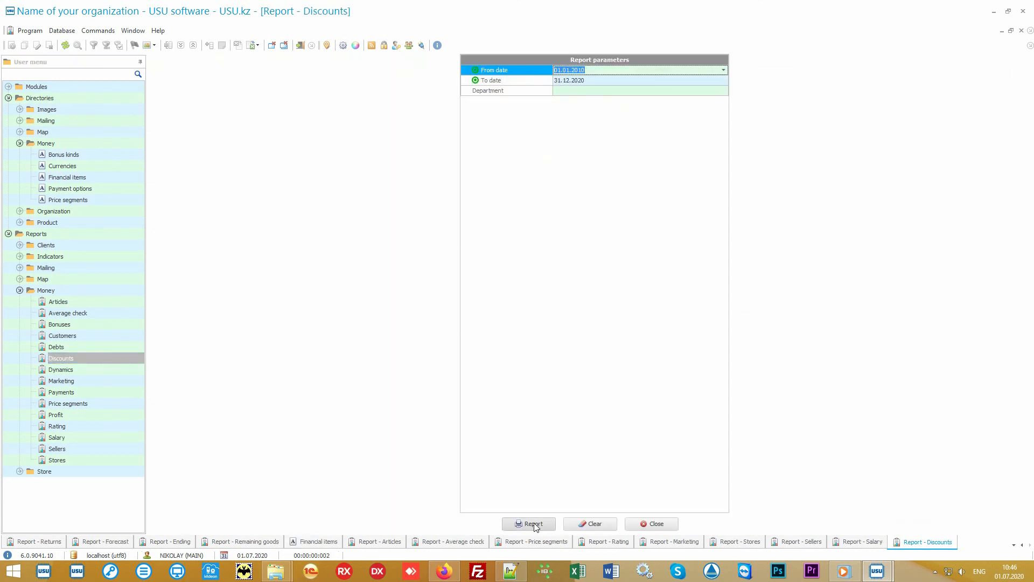
Generate the Discounts report: Cause 1 675.00, Cause 2 200.00, total 875.00, with pie chart.
left_click(536, 524)
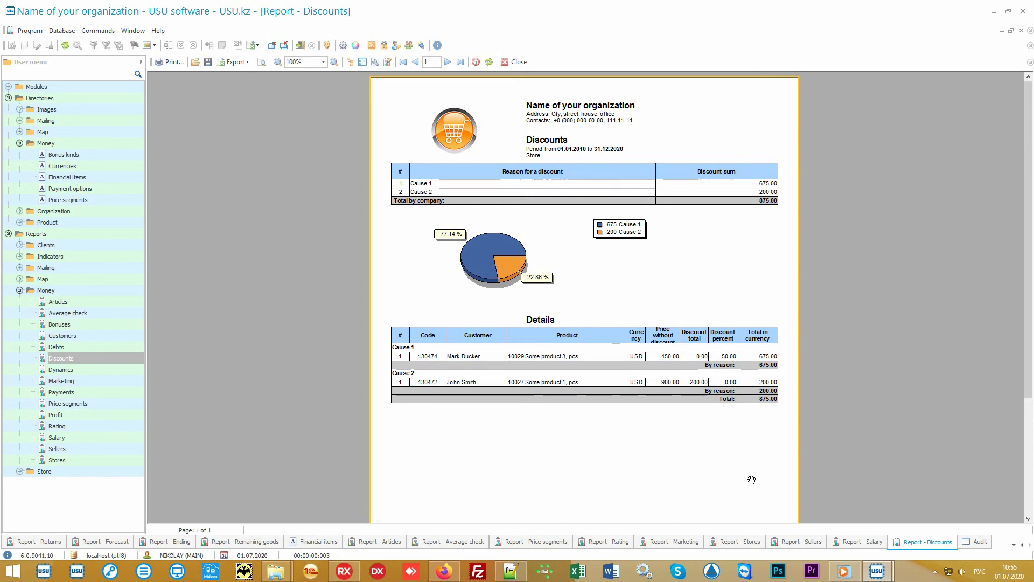
Switch USU software to the Audit view.
left_click(979, 543)
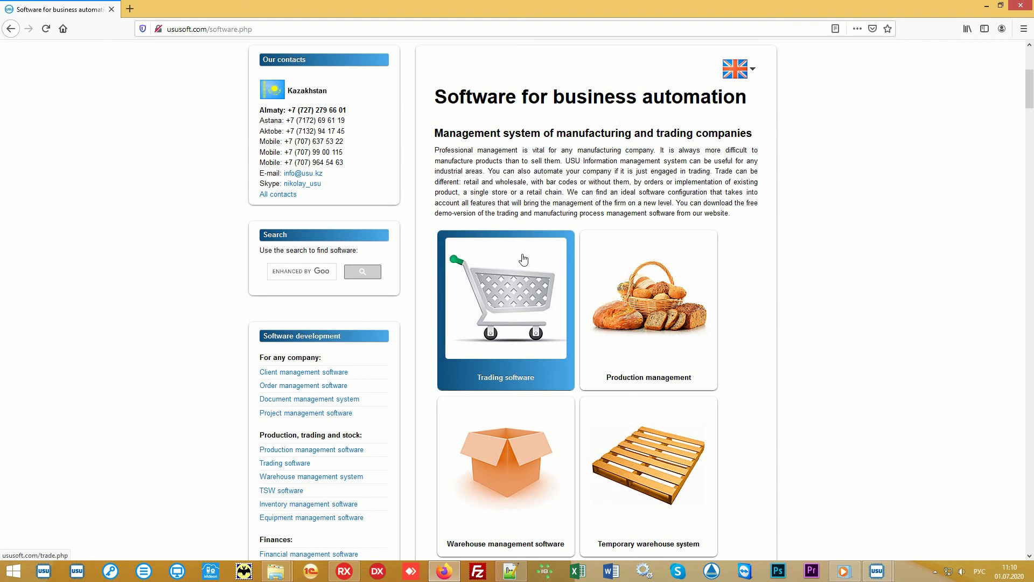
Open the ususoft.com Software price page from the top menu.
scroll(523, 259, "up", 5)
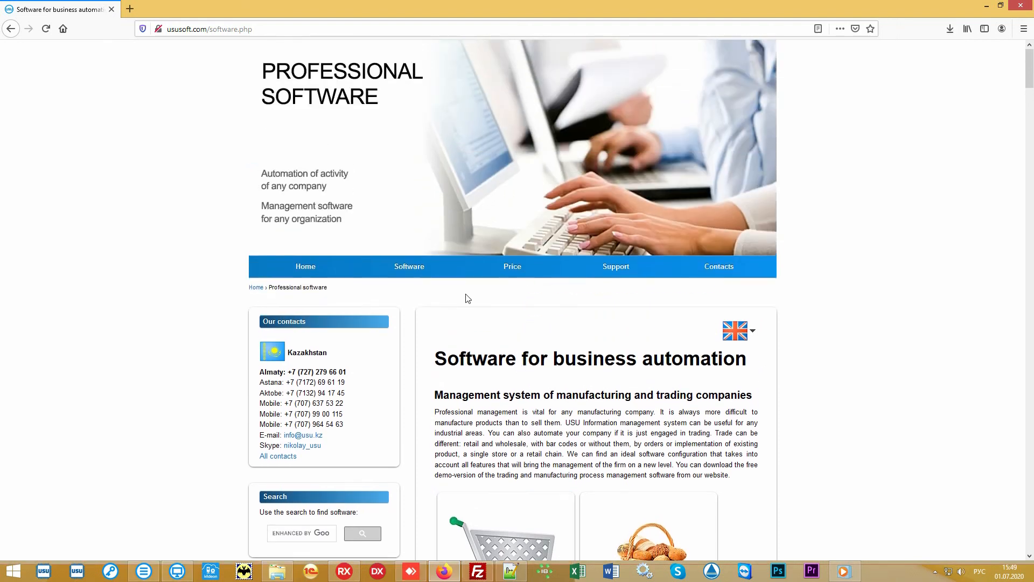
left_click(505, 275)
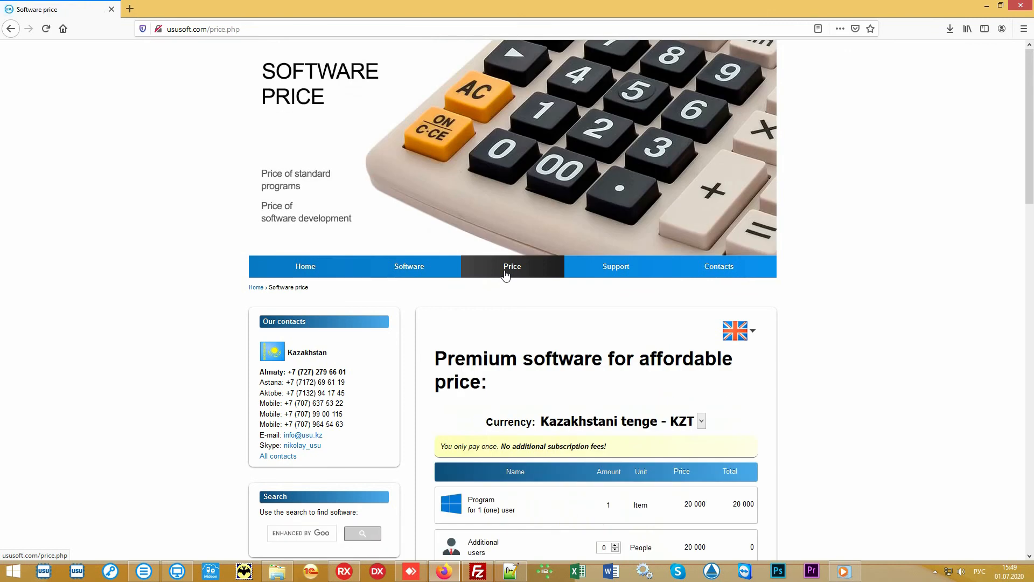
scroll(860, 350, "down", 5)
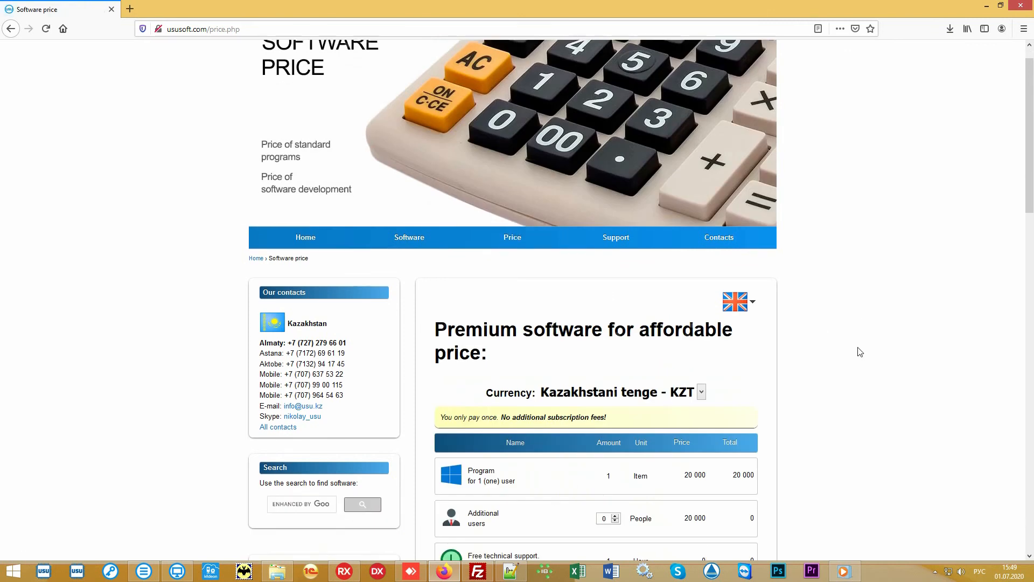
Switch the currency to 'US dollar - USD' and highlight the final total of 60.
left_click(702, 147)
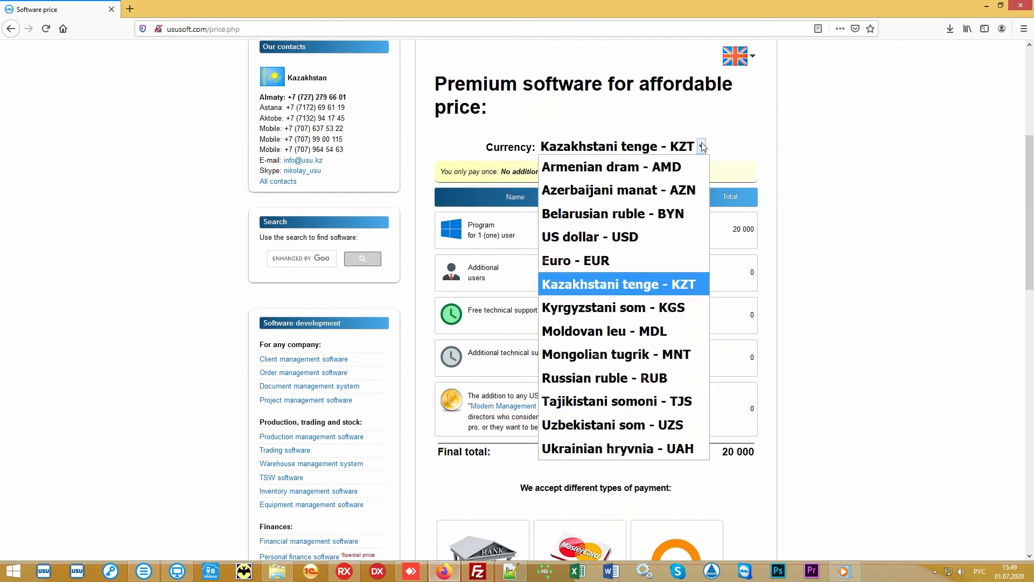
left_click(633, 240)
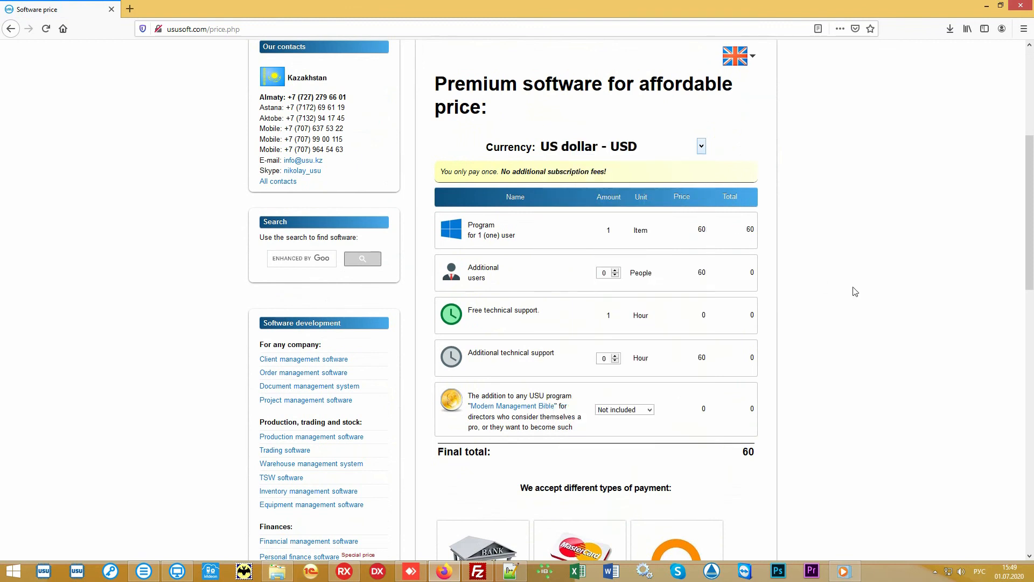
left_click_drag(735, 454, 759, 454)
left_click(720, 457)
scroll(880, 282, "down", 2)
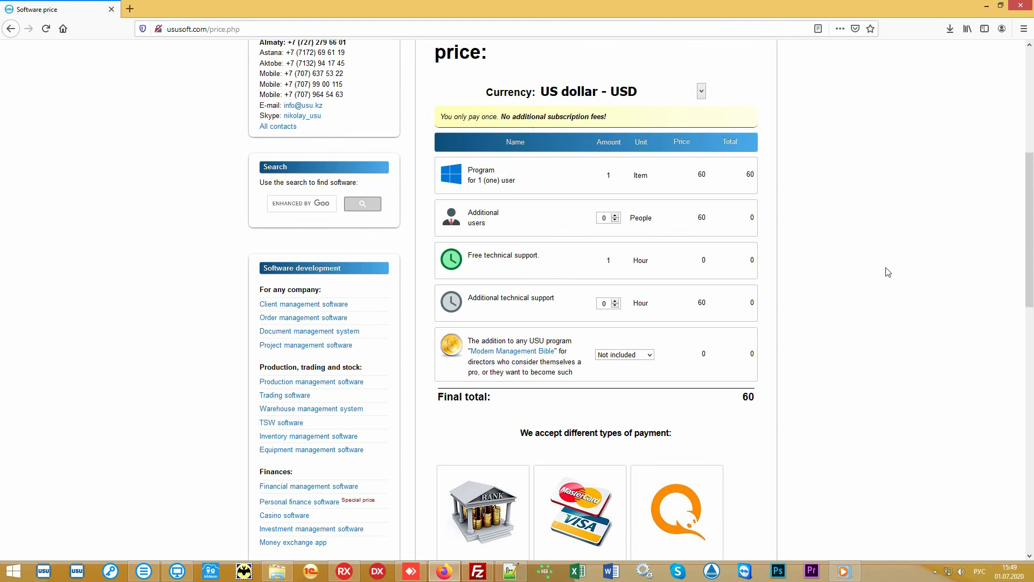
scroll(888, 272, "up", 6)
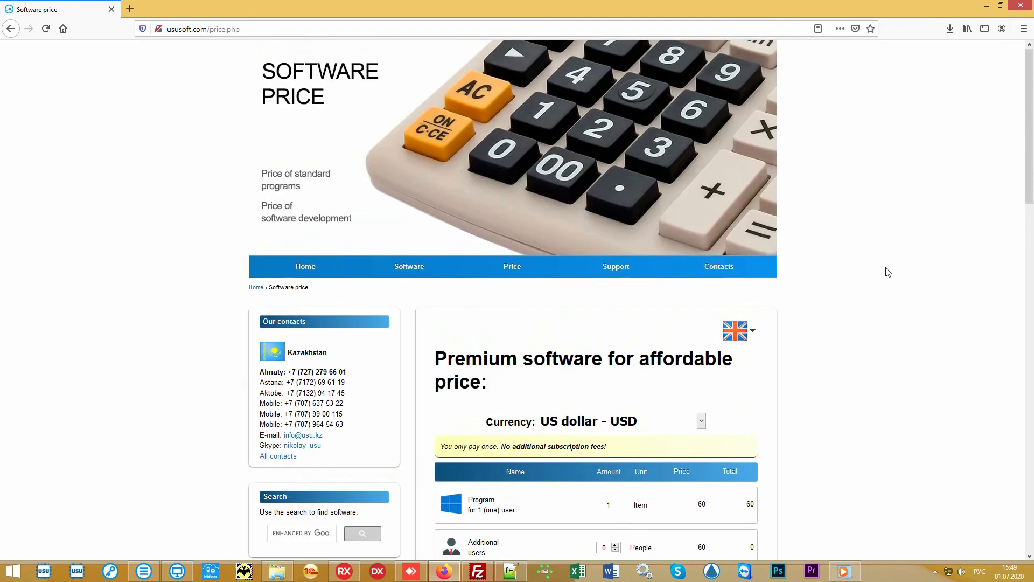
Open the Contact details page and scroll through the phone, e-mail and Skype contacts by country, then back up.
left_click(730, 267)
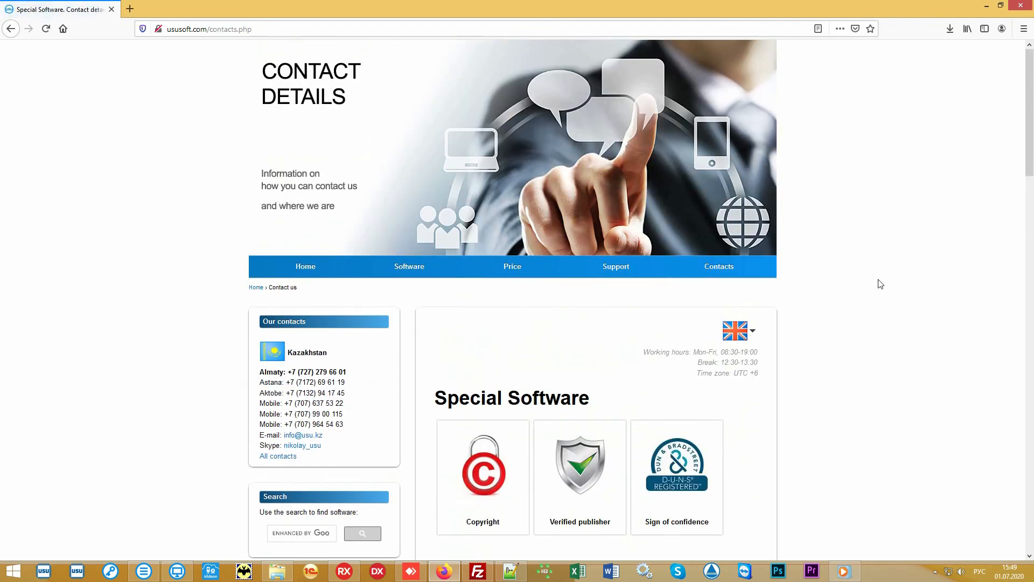
scroll(880, 284, "down", 6)
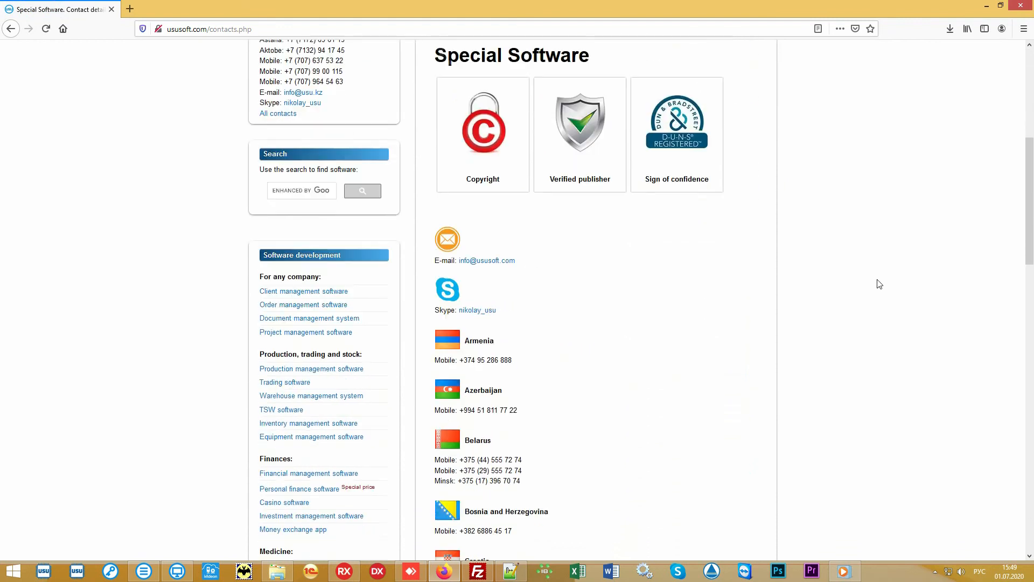
scroll(880, 284, "down", 7)
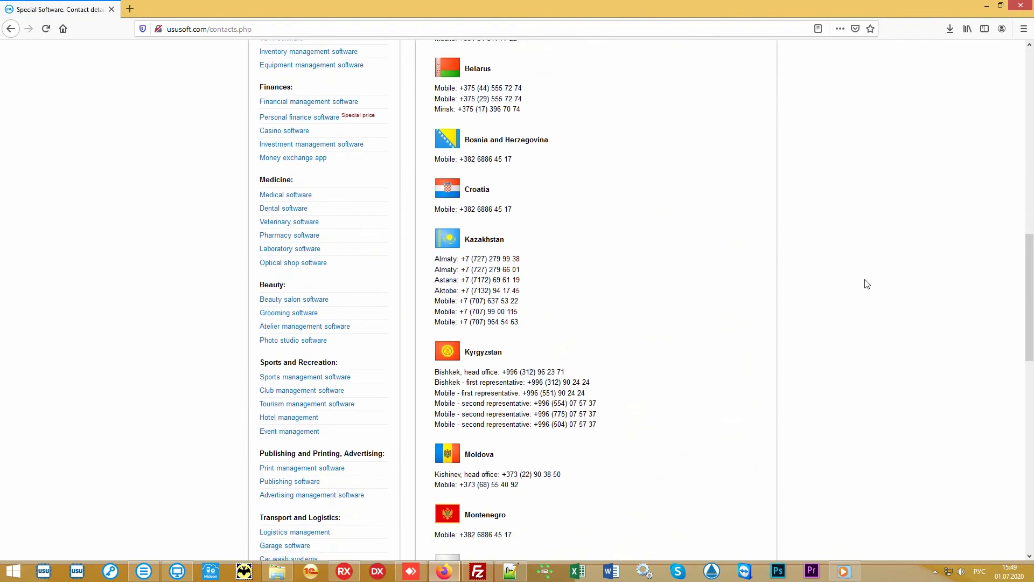
scroll(862, 284, "down", 6)
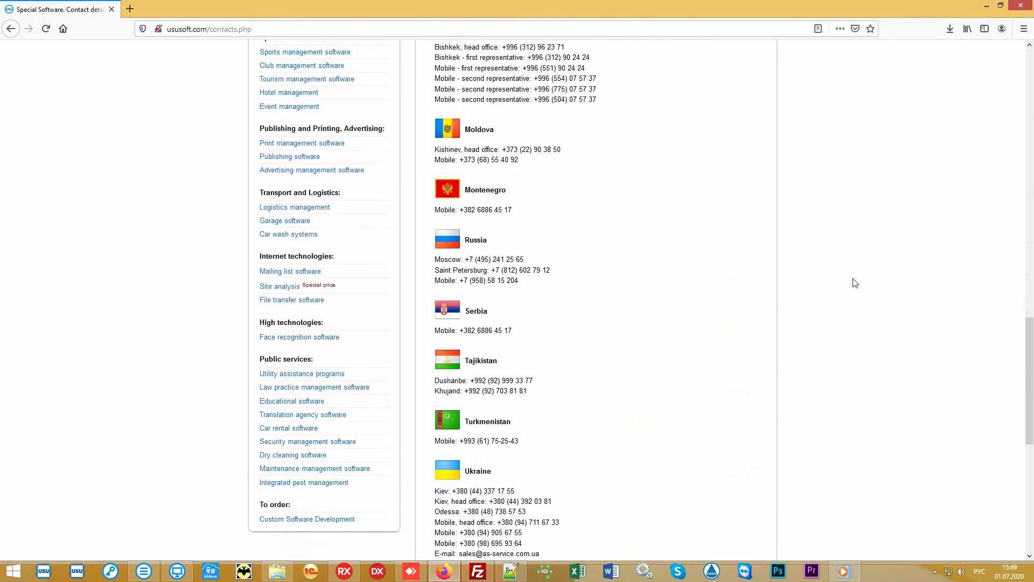
scroll(855, 282, "down", 2)
scroll(856, 280, "up", 1)
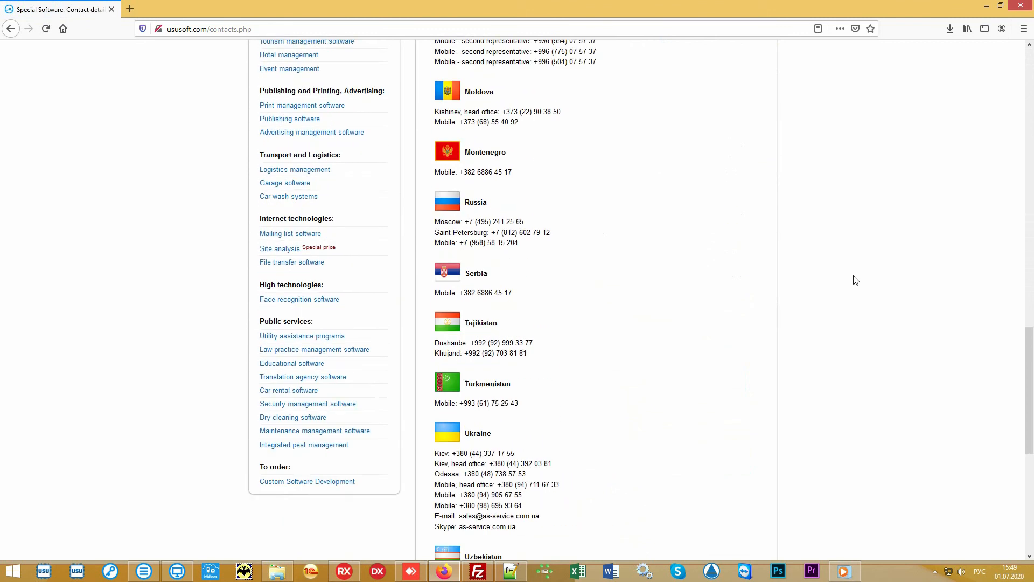
scroll(856, 280, "up", 10)
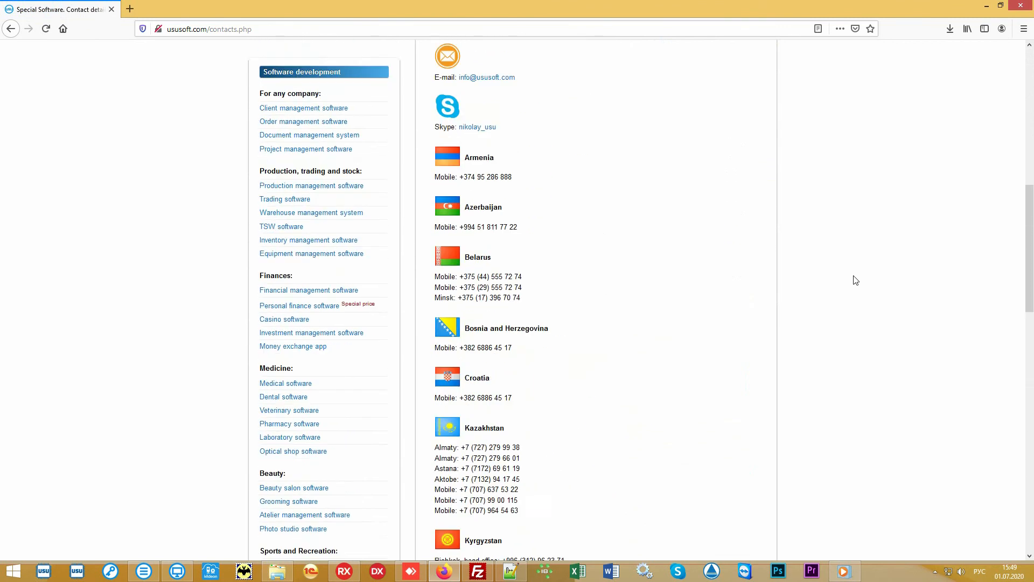
scroll(856, 280, "up", 10)
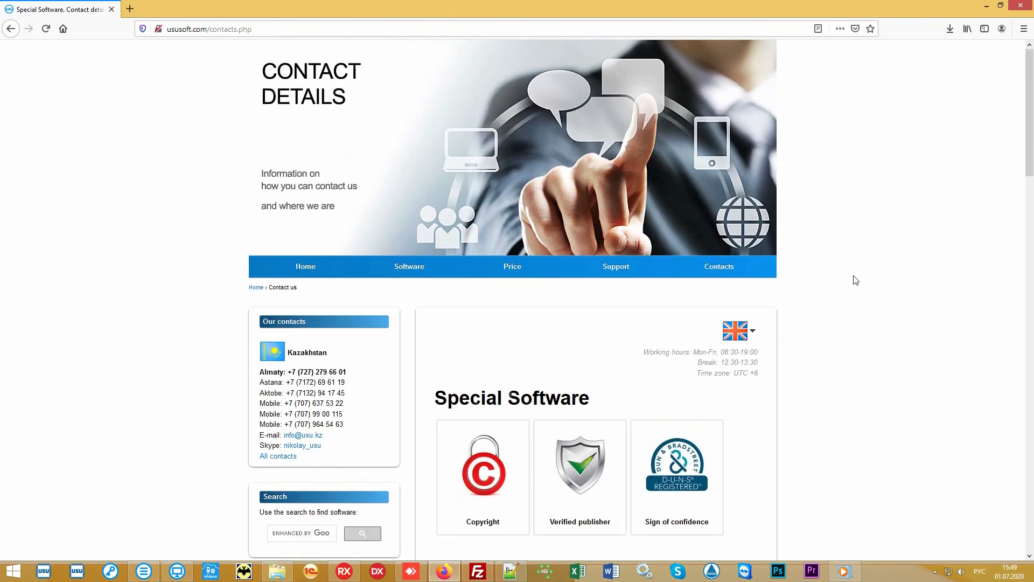